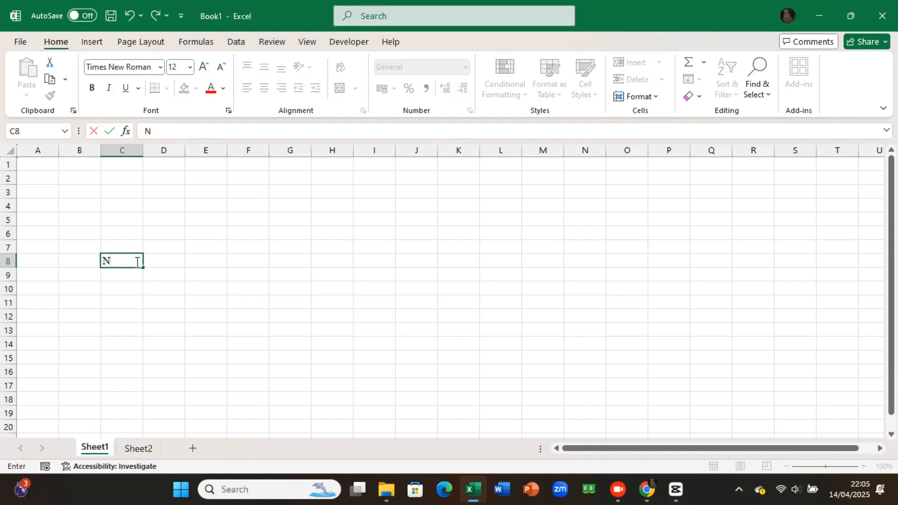
Step: Enter the column headers No, Job, Status and Remarks in cells C8 to F8
{"action": "key", "text": "Tab"}
{"action": "type", "text": "Job"}
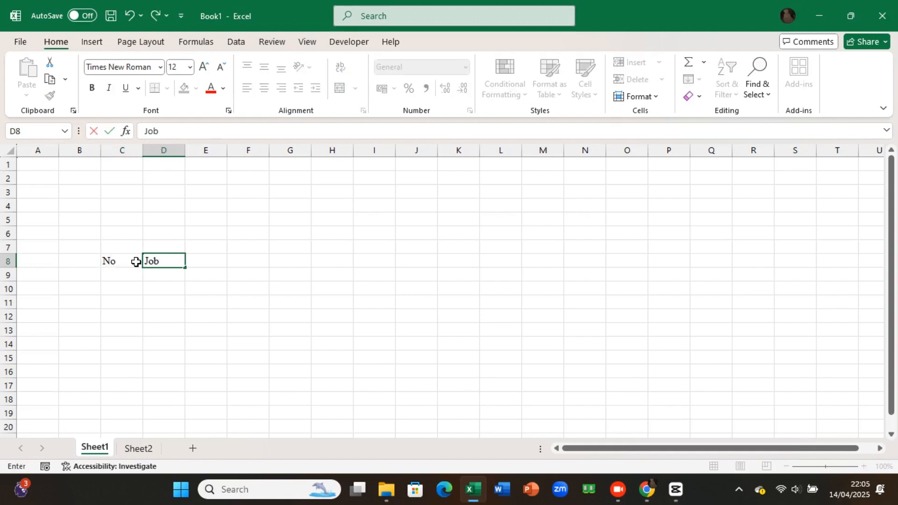
{"action": "key", "text": "Tab"}
{"action": "type", "text": "Sta"}
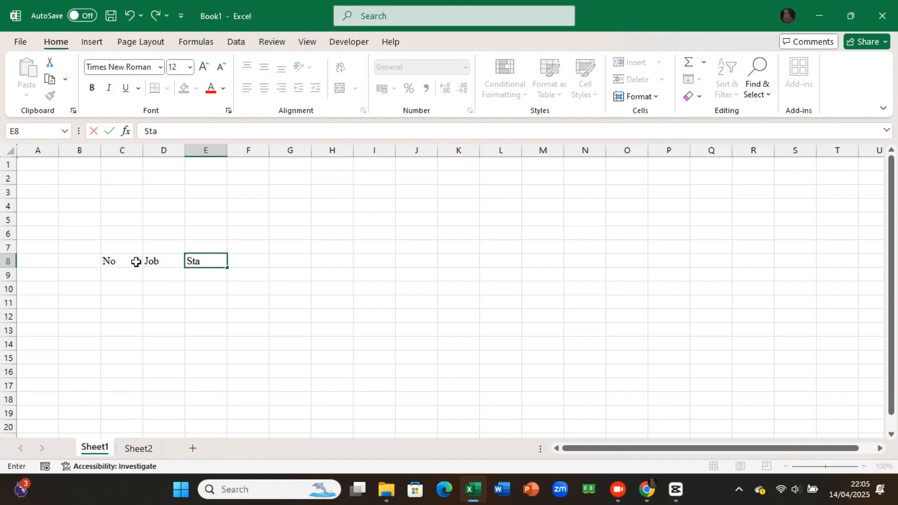
{"action": "type", "text": "tus"}
{"action": "key", "text": "Tab"}
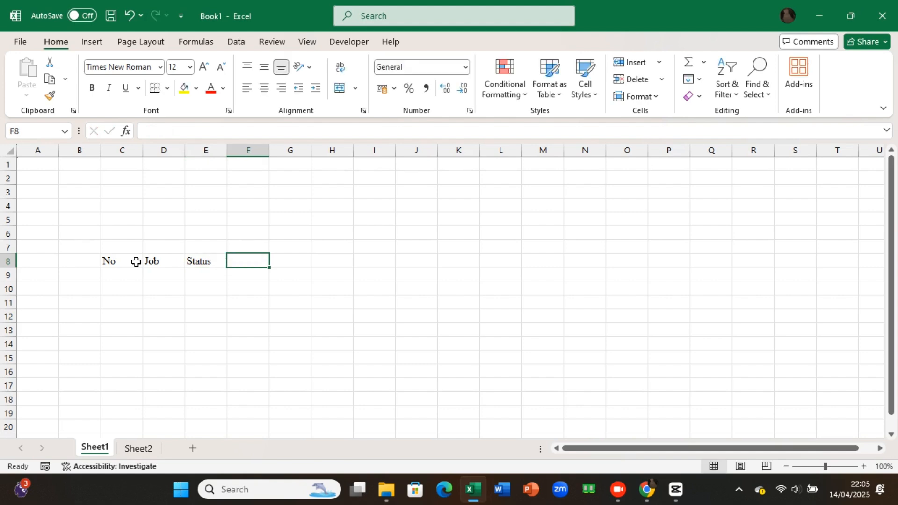
{"action": "type", "text": "Remarks"}
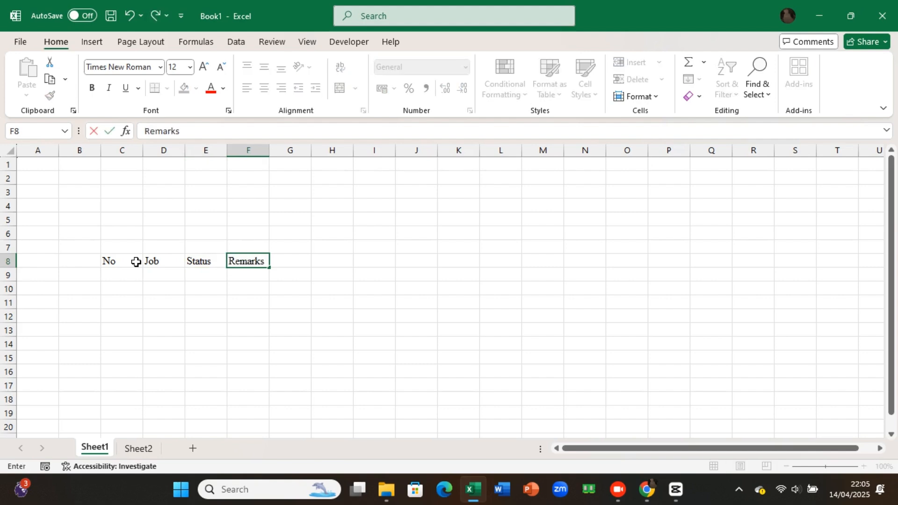
{"action": "left_click", "coordinate": [148, 284]}
Step: Make the headers in C8:F8 bold and widen the No, Job and Remarks columns
{"action": "left_click_drag", "start_coordinate": [114, 259], "coordinate": [253, 258]}
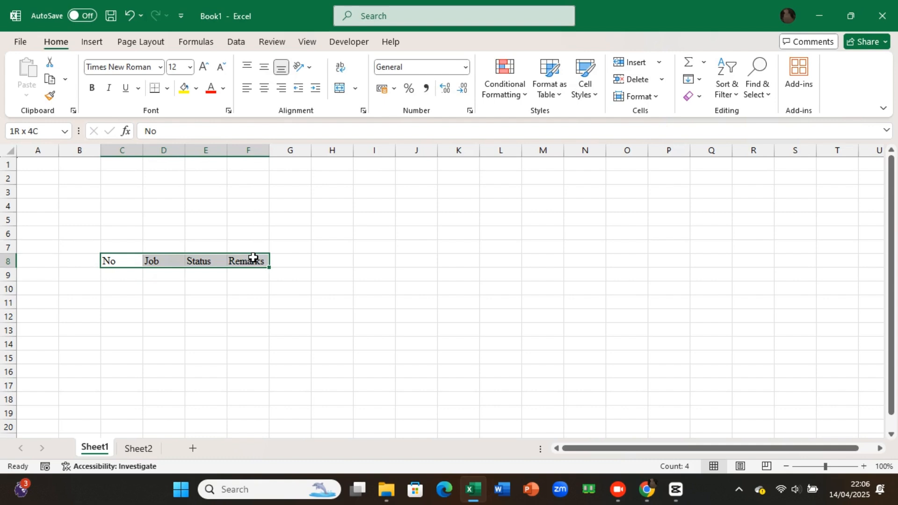
{"action": "left_click_drag", "start_coordinate": [253, 258], "coordinate": [253, 258]}
{"action": "key", "text": "ctrl+b"}
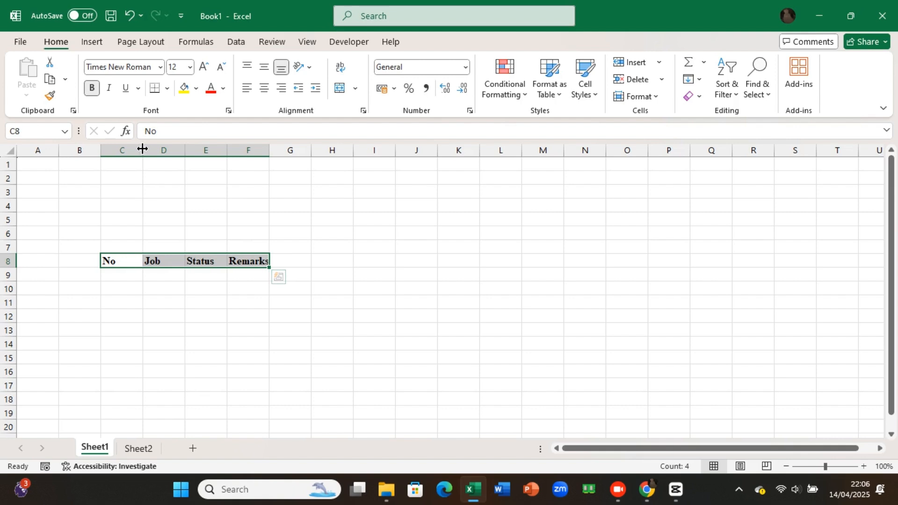
{"action": "left_click_drag", "start_coordinate": [142, 148], "coordinate": [317, 150]}
{"action": "left_click_drag", "start_coordinate": [356, 148], "coordinate": [403, 149]}
{"action": "left_click", "coordinate": [122, 274]}
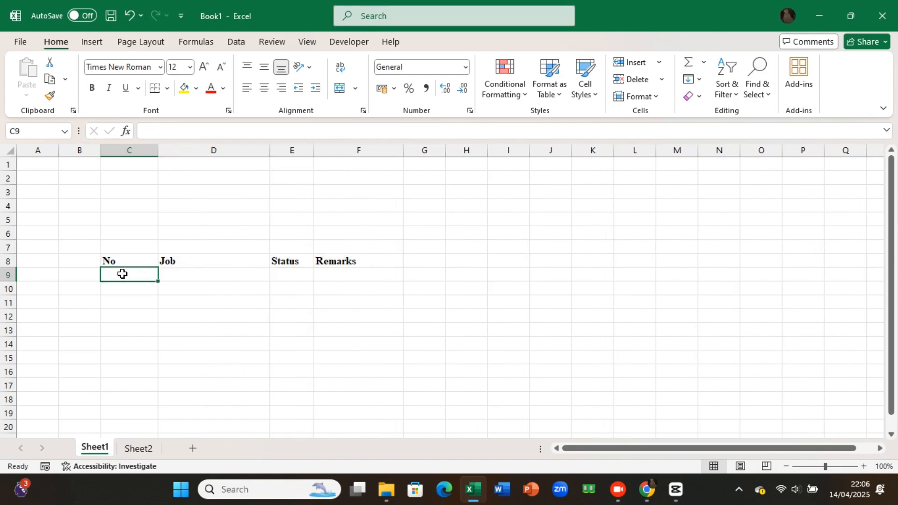
Step: Centre the header texts horizontally in cells C8:F8
{"action": "left_click_drag", "start_coordinate": [122, 261], "coordinate": [347, 263]}
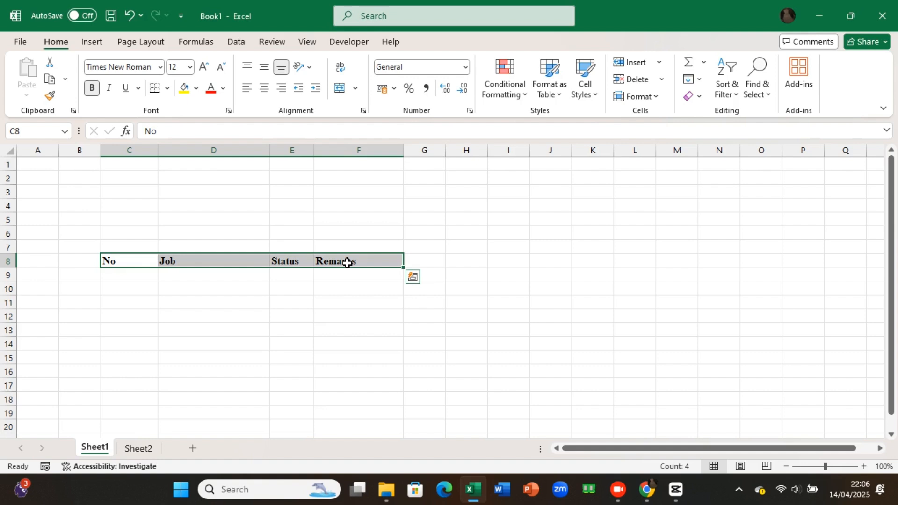
{"action": "left_click", "coordinate": [264, 87]}
{"action": "left_click", "coordinate": [126, 316]}
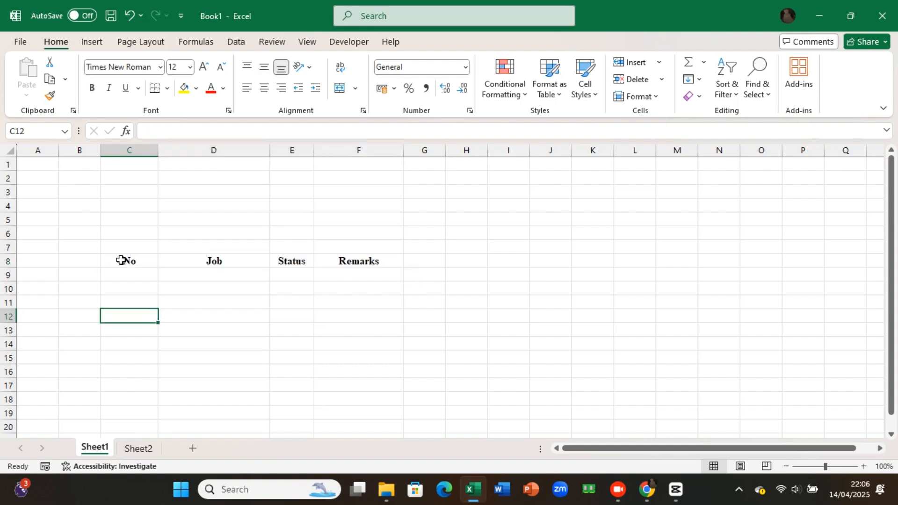
Step: Apply thin orange inside borders to the table range C8:F14
{"action": "left_click_drag", "start_coordinate": [120, 260], "coordinate": [357, 330]}
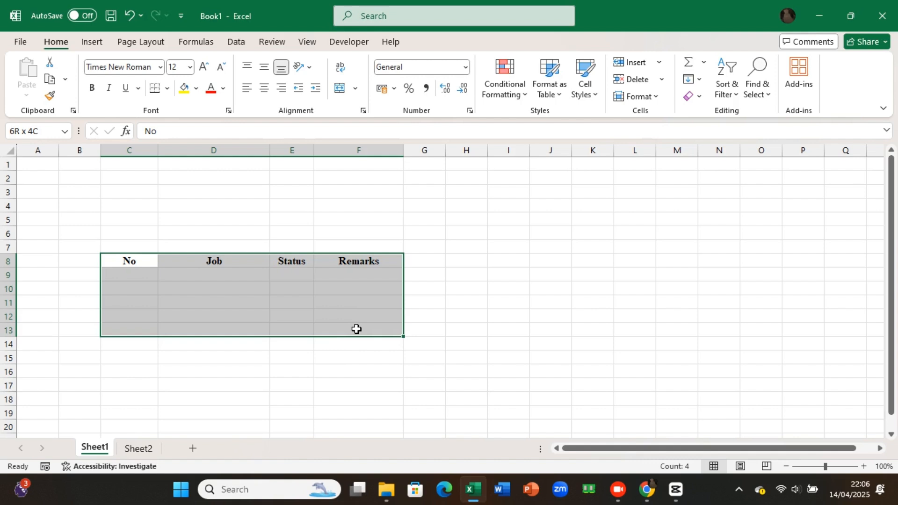
{"action": "left_click_drag", "start_coordinate": [357, 330], "coordinate": [361, 341]}
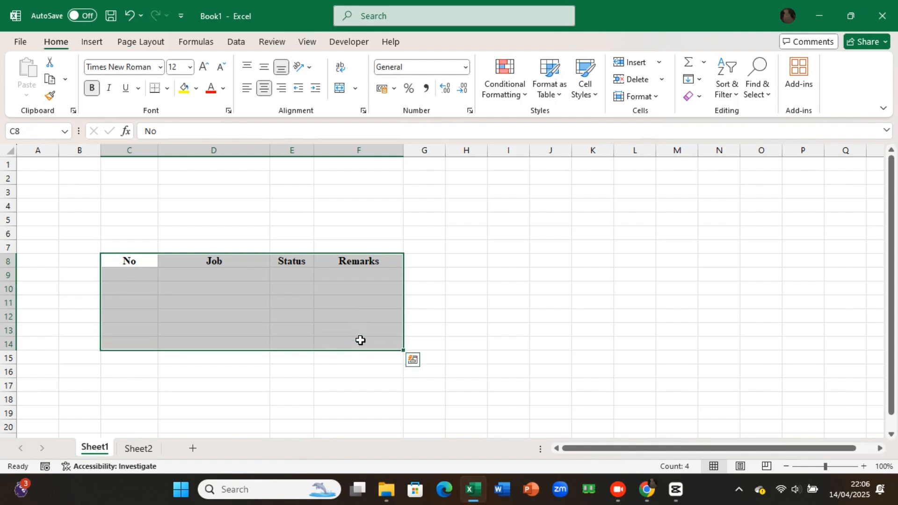
{"action": "left_click", "coordinate": [167, 88]}
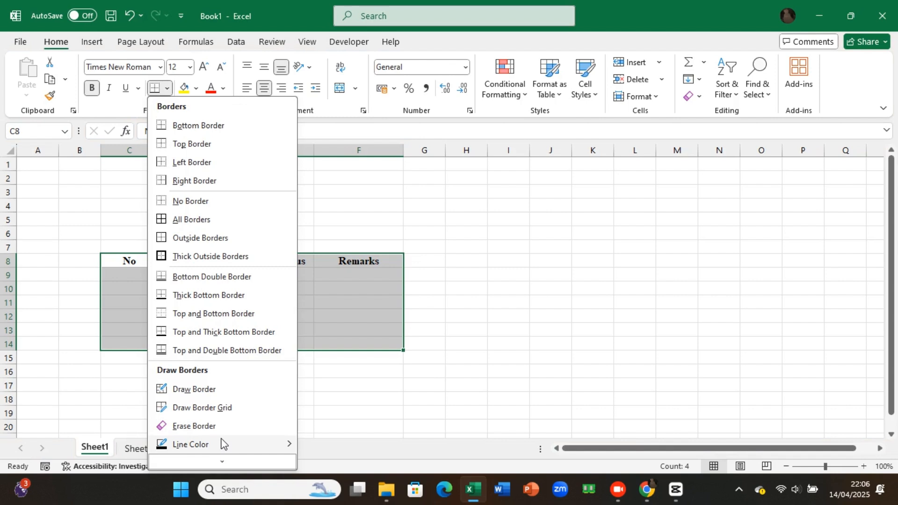
{"action": "scroll", "coordinate": [229, 433], "scroll_direction": "down", "scroll_amount": 1}
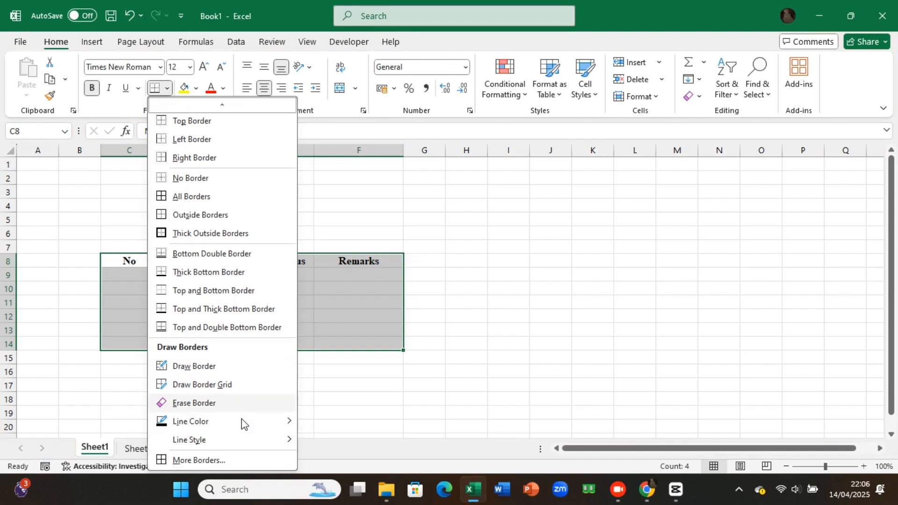
{"action": "left_click", "coordinate": [228, 460]}
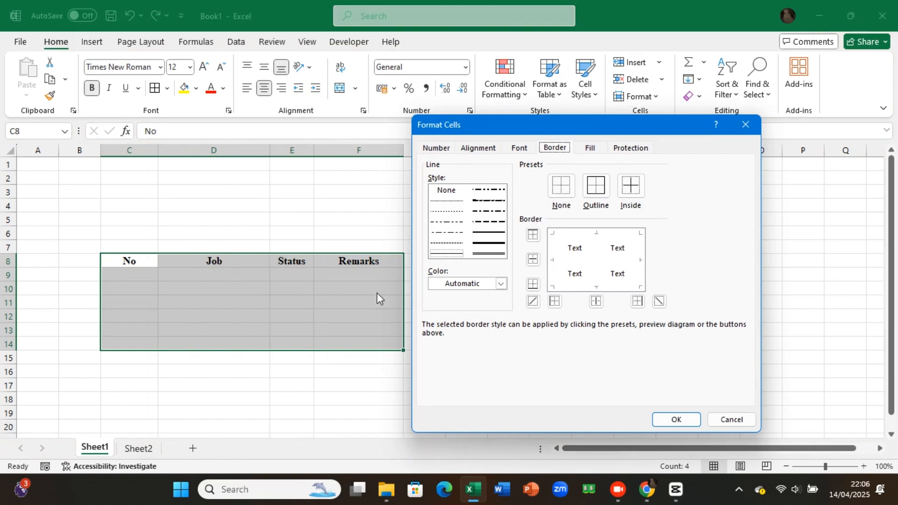
{"action": "left_click", "coordinate": [502, 283]}
{"action": "left_click", "coordinate": [531, 108]}
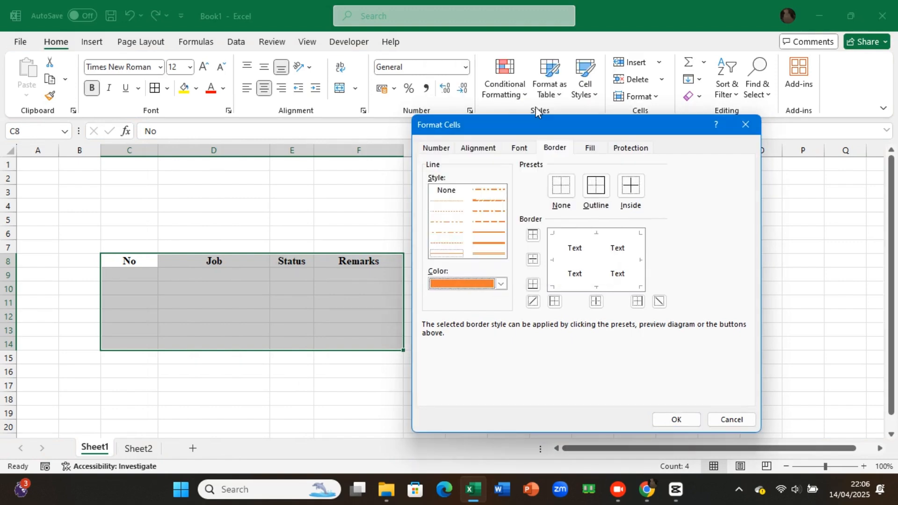
{"action": "left_click", "coordinate": [601, 191]}
{"action": "left_click", "coordinate": [632, 186]}
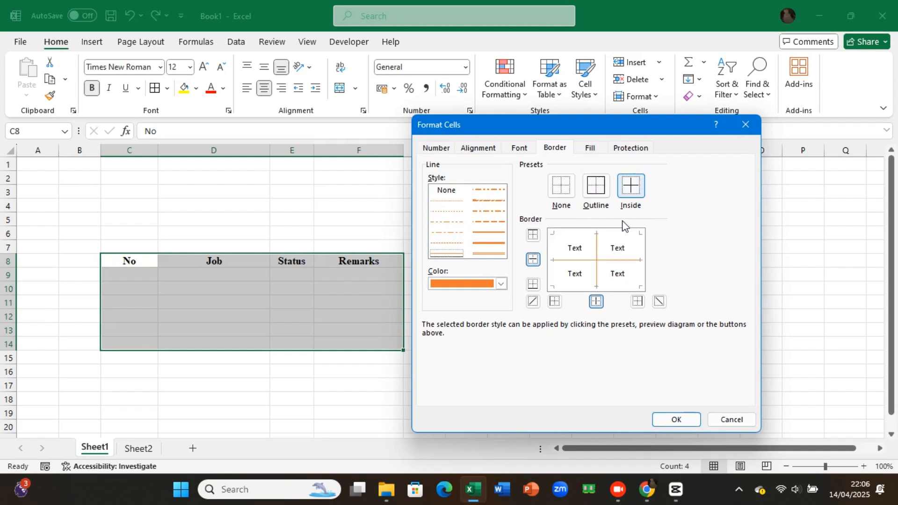
{"action": "left_click", "coordinate": [675, 416]}
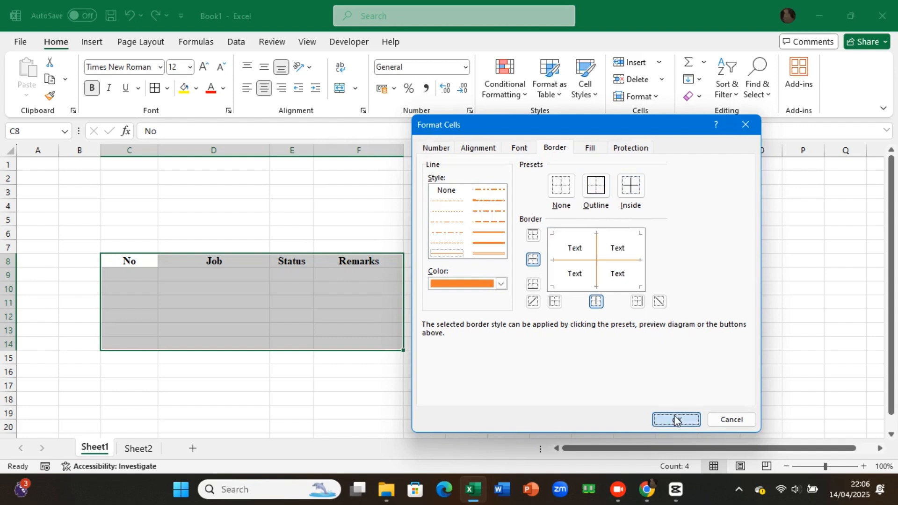
{"action": "left_click", "coordinate": [200, 287]}
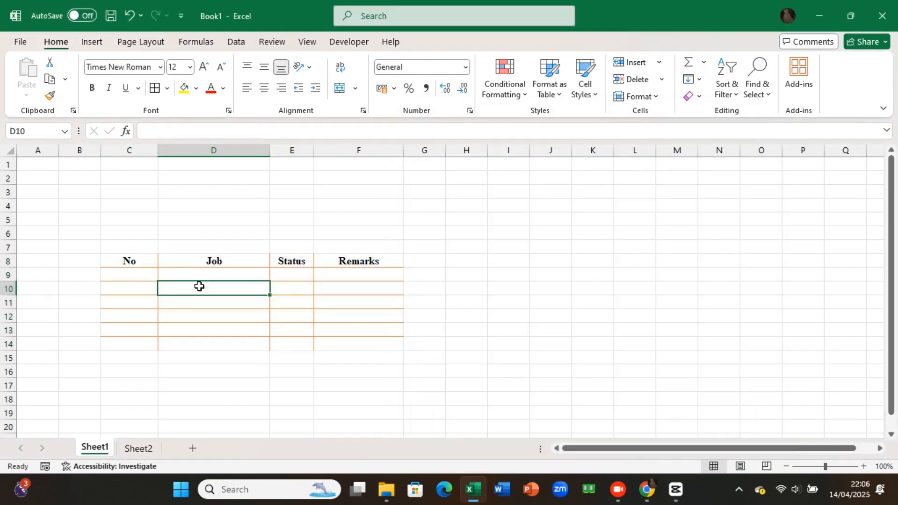
Step: Add an orange outline border around the table range C8:F14
{"action": "left_click", "coordinate": [125, 260]}
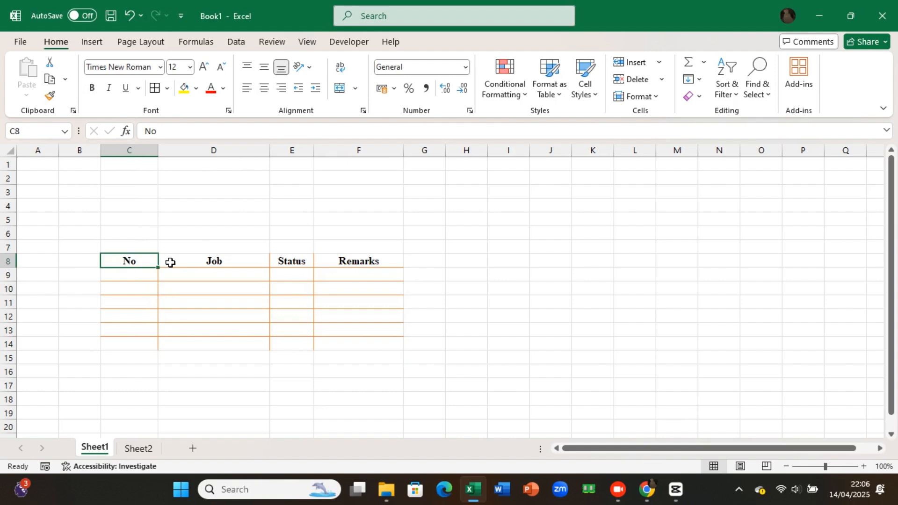
{"action": "mouse_move", "coordinate": [170, 262]}
{"action": "left_mouse_down"}
{"action": "mouse_move", "coordinate": [359, 317]}
{"action": "mouse_move", "coordinate": [364, 340]}
{"action": "left_mouse_up"}
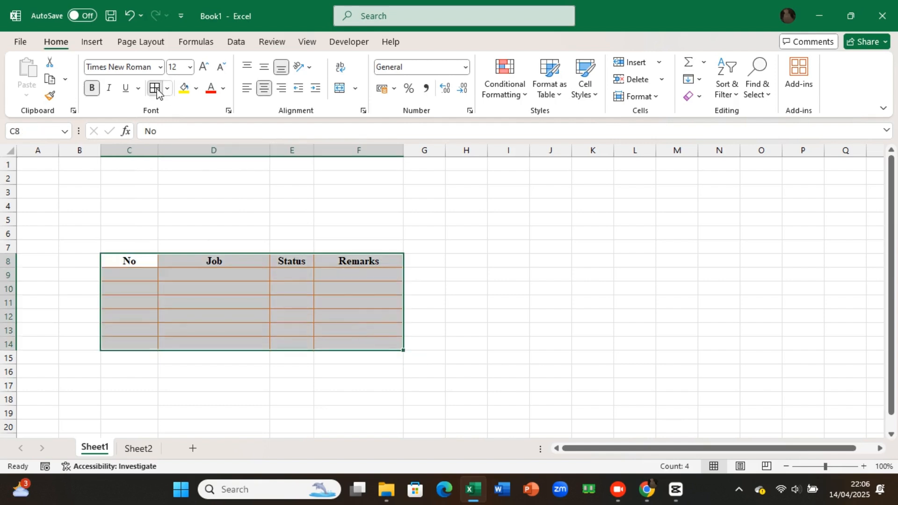
{"action": "key", "text": "ctrl+1"}
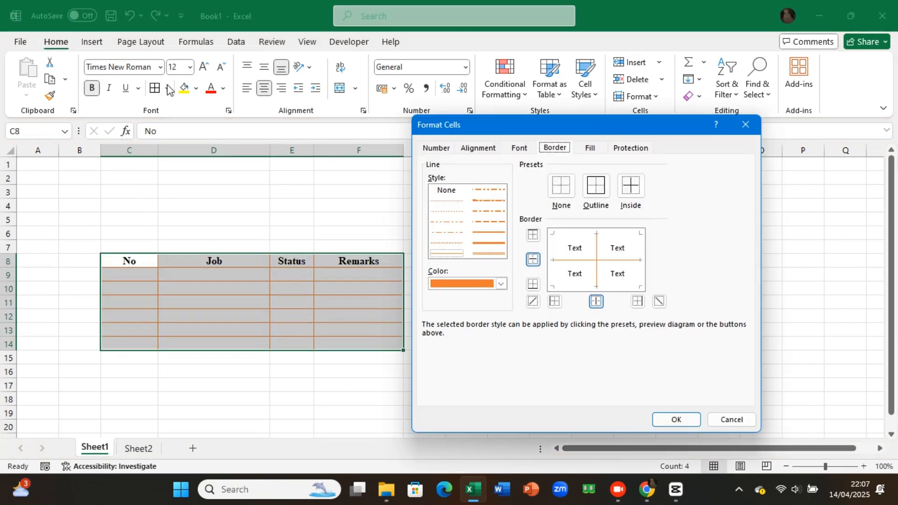
{"action": "left_click", "coordinate": [595, 189]}
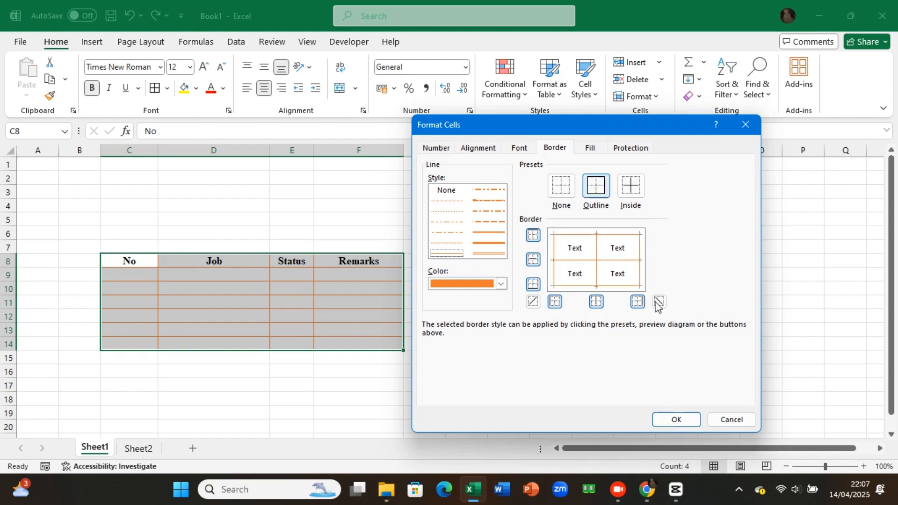
{"action": "left_click", "coordinate": [684, 424]}
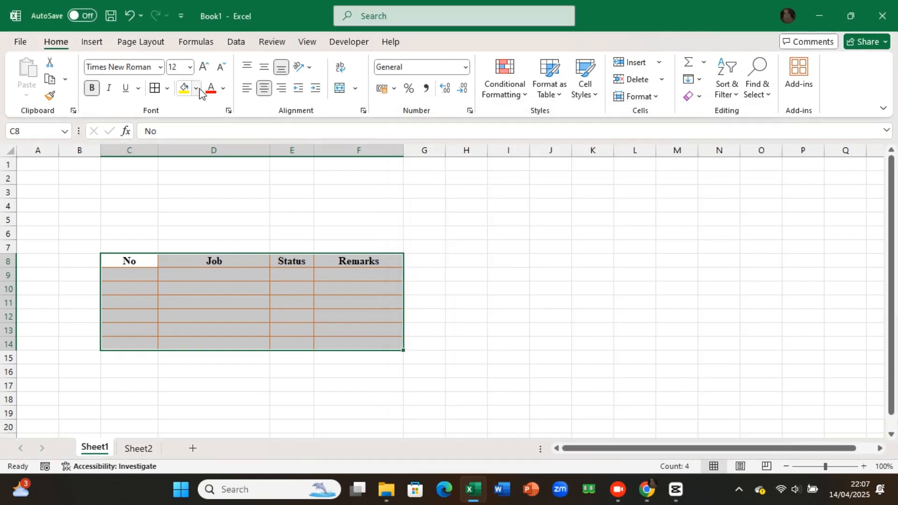
Step: Fill the header cells C8:F8 with the orange theme colour
{"action": "left_click", "coordinate": [124, 261]}
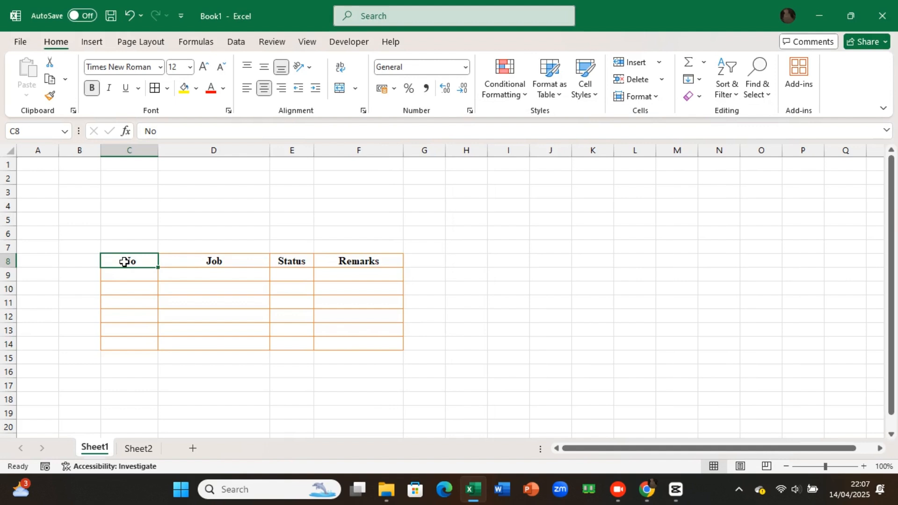
{"action": "left_click_drag", "start_coordinate": [124, 261], "coordinate": [335, 259]}
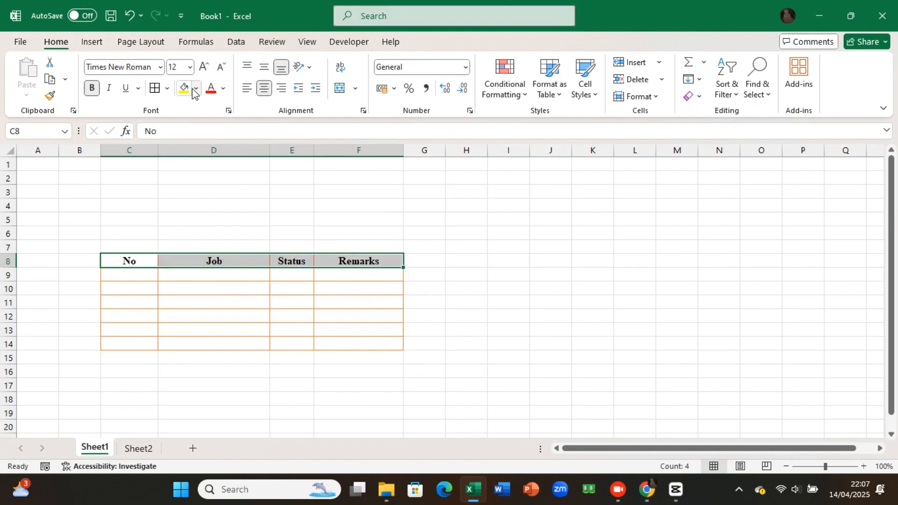
{"action": "left_click", "coordinate": [196, 89]}
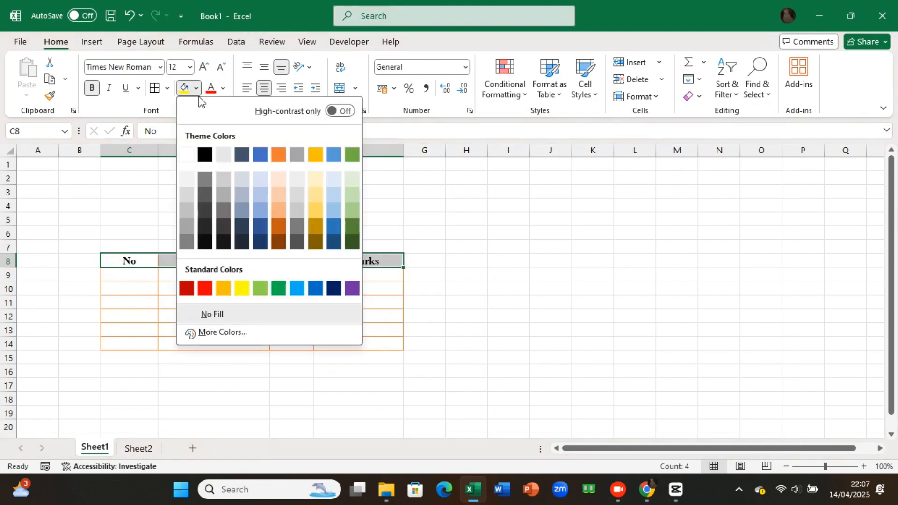
{"action": "left_click", "coordinate": [278, 155]}
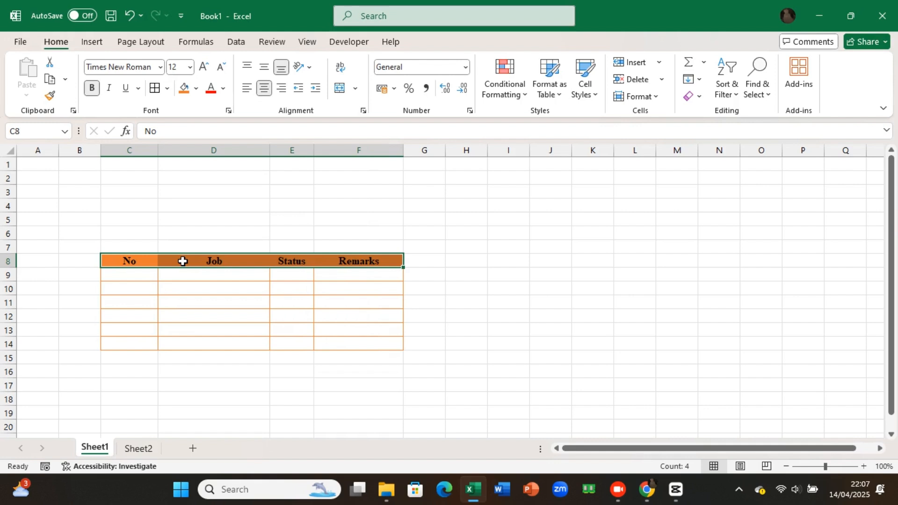
{"action": "left_click", "coordinate": [183, 272]}
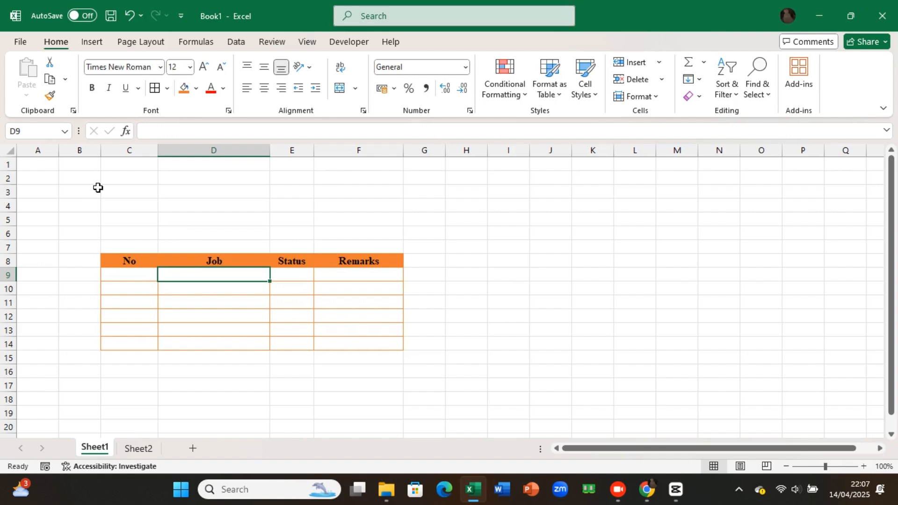
Step: Apply a thin orange outline border around the range B2:G17 to frame the table
{"action": "left_click_drag", "start_coordinate": [95, 180], "coordinate": [290, 256]}
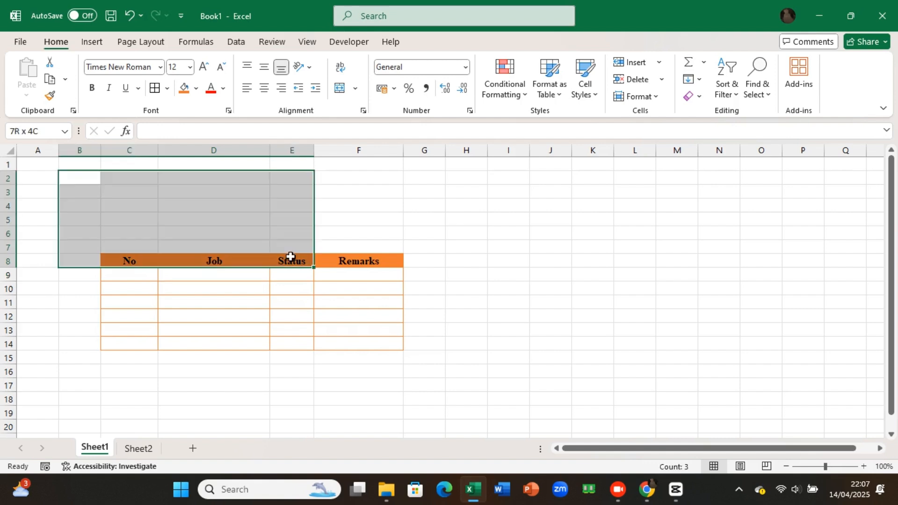
{"action": "left_click_drag", "start_coordinate": [291, 256], "coordinate": [431, 381]}
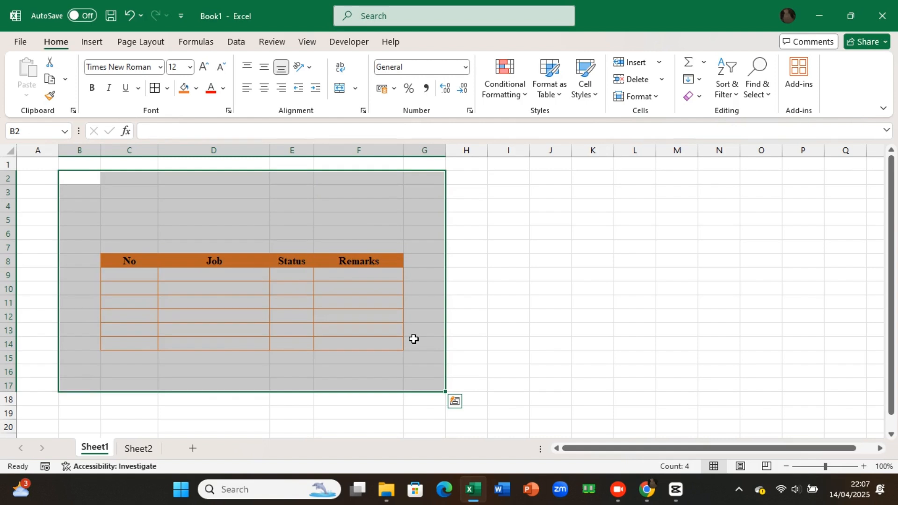
{"action": "left_click", "coordinate": [169, 89]}
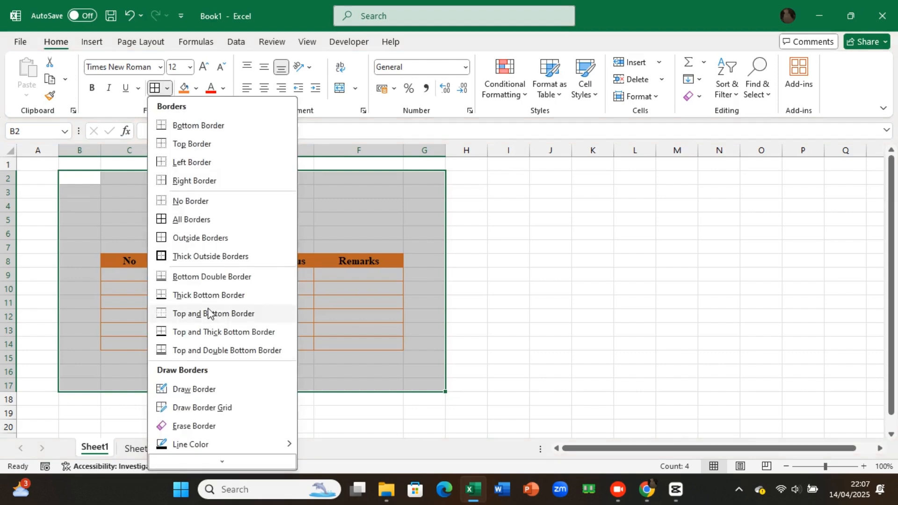
{"action": "scroll", "coordinate": [238, 421], "scroll_direction": "down", "scroll_amount": 1}
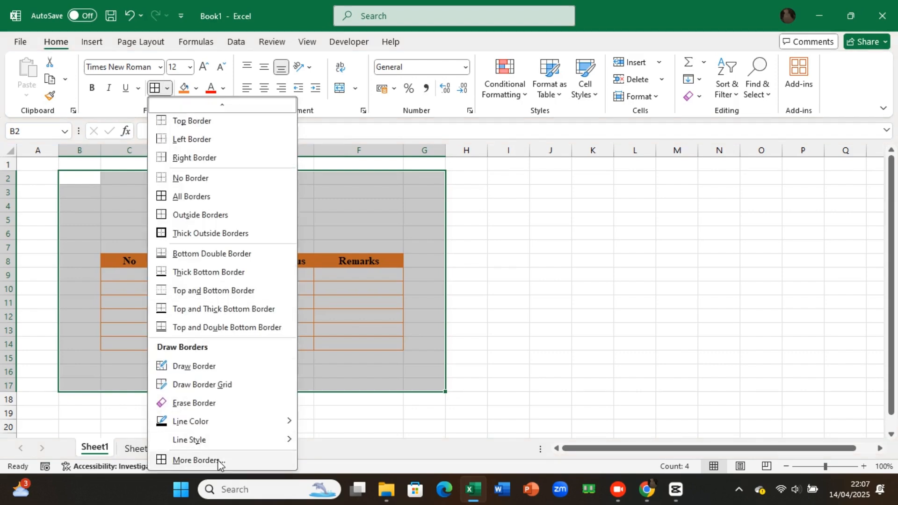
{"action": "left_click", "coordinate": [196, 461]}
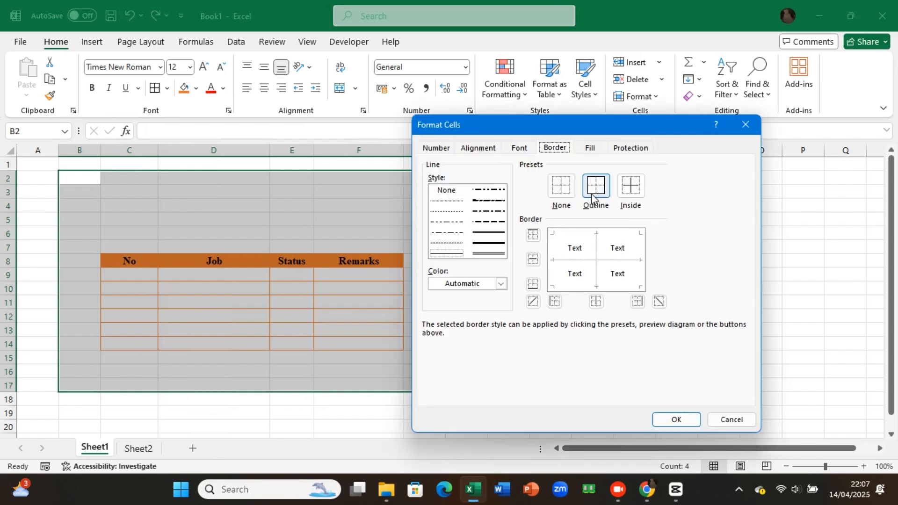
{"action": "left_click", "coordinate": [593, 198]}
{"action": "left_click", "coordinate": [595, 196]}
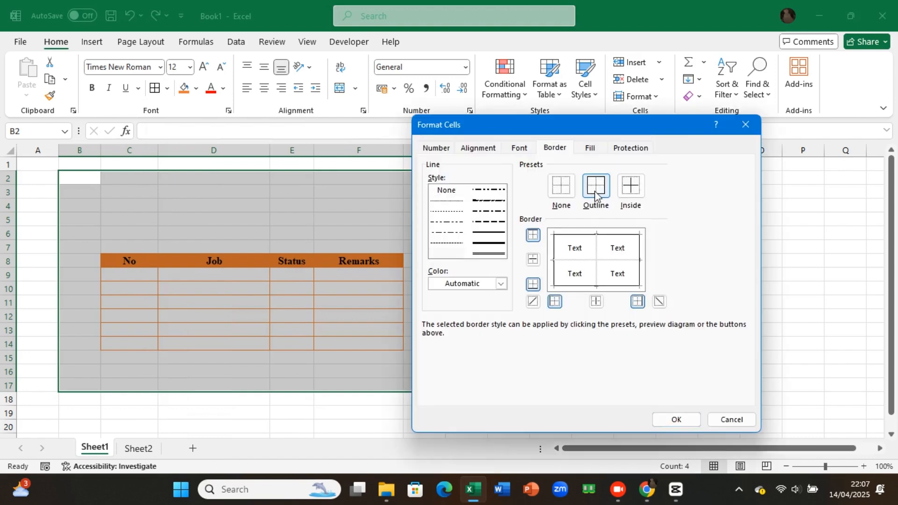
{"action": "left_click", "coordinate": [501, 284]}
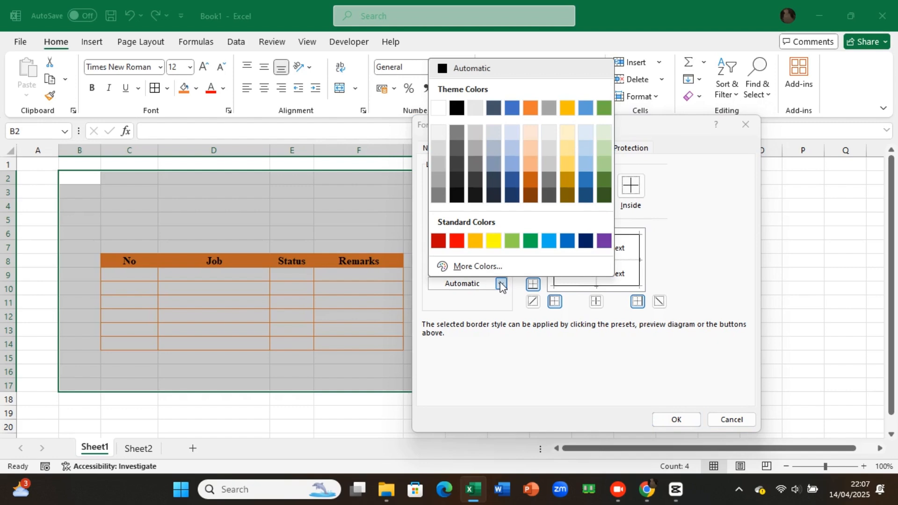
{"action": "left_click", "coordinate": [535, 113]}
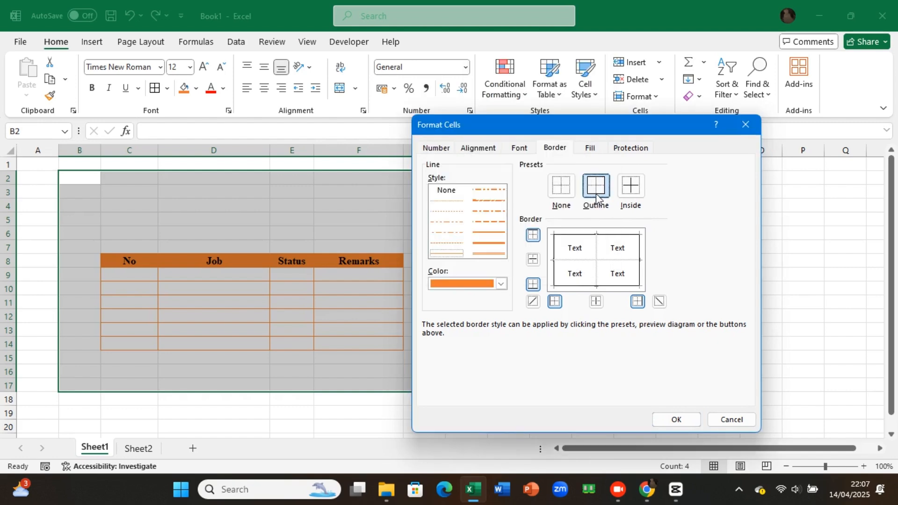
{"action": "left_click", "coordinate": [597, 192]}
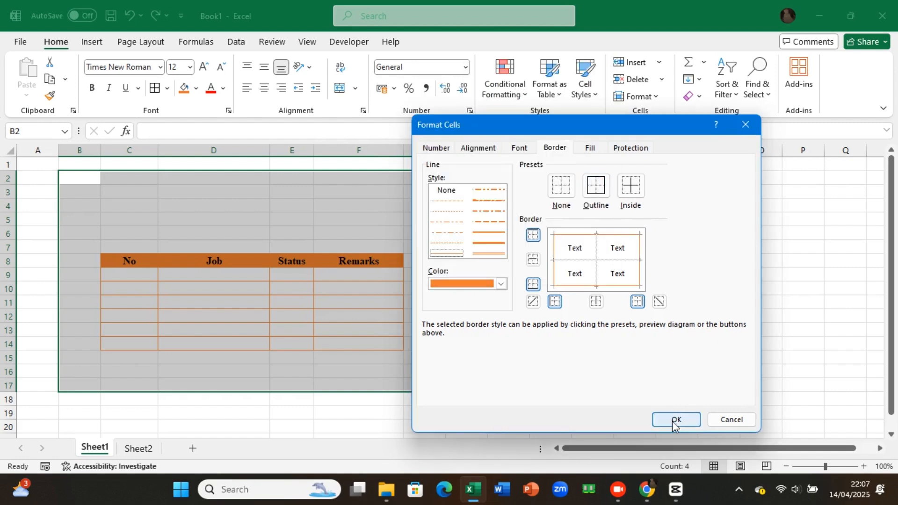
{"action": "left_click", "coordinate": [676, 421]}
Step: Fill the banner range B2:G6 above the table with the orange colour
{"action": "left_click", "coordinate": [85, 179]}
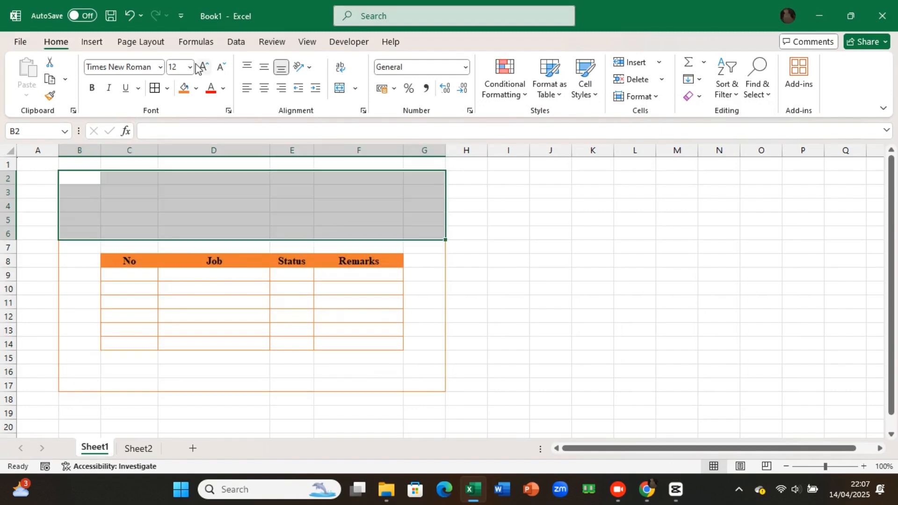
{"action": "left_click", "coordinate": [184, 88]}
{"action": "left_click", "coordinate": [206, 178]}
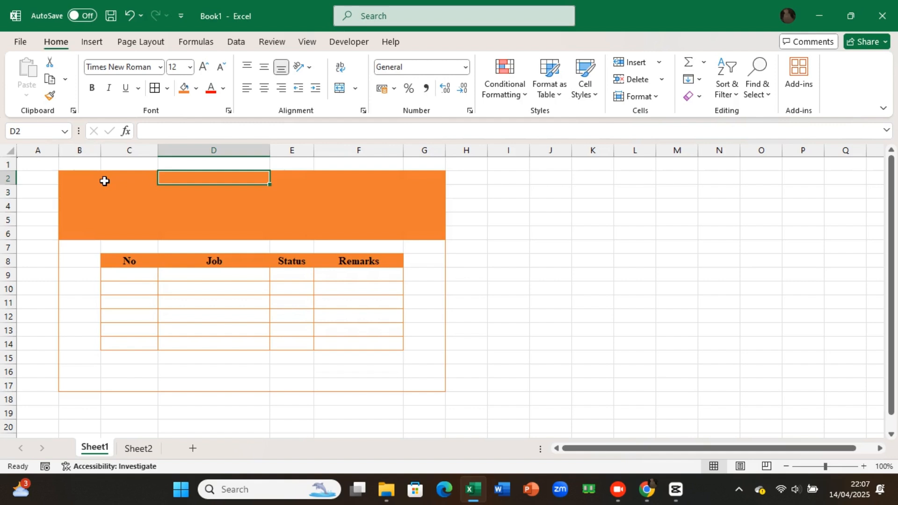
Step: Enter the title TUGAS KULIAH in cell B2 of the orange banner
{"action": "left_click", "coordinate": [80, 181]}
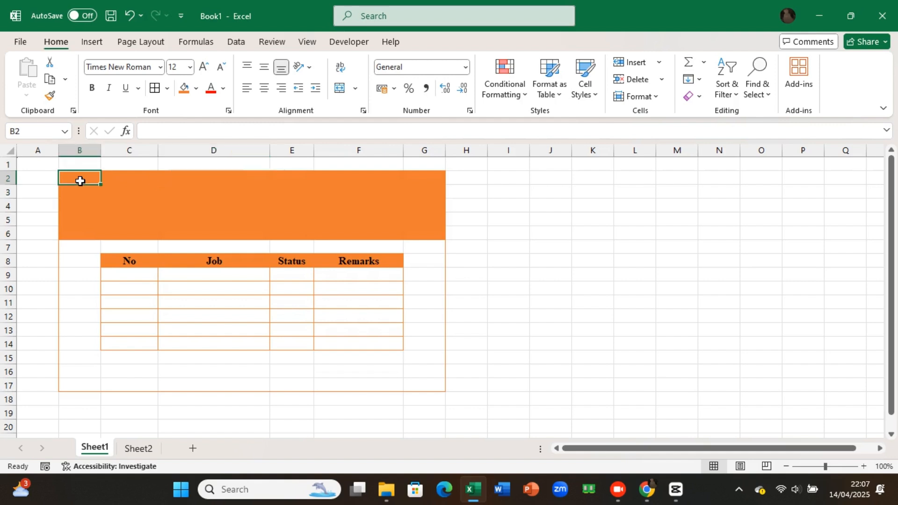
{"action": "type", "text": "TUGAS KULIAH"}
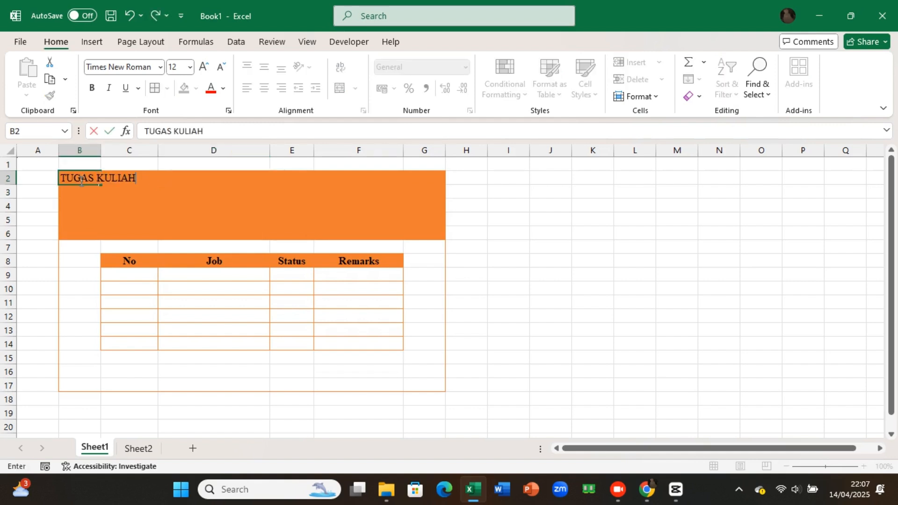
{"action": "left_click", "coordinate": [119, 205]}
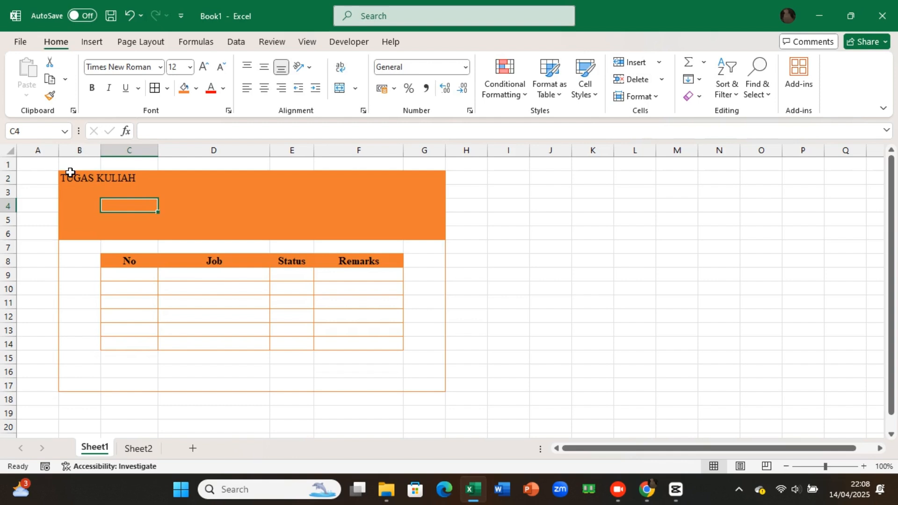
Step: Merge and centre the title across B2:G2 and align it vertically to the middle
{"action": "left_click_drag", "start_coordinate": [70, 172], "coordinate": [435, 179]}
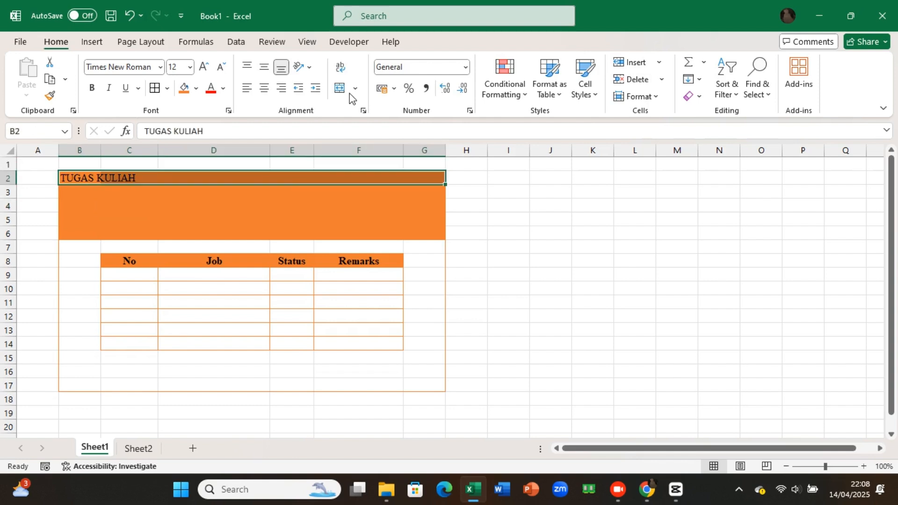
{"action": "left_click", "coordinate": [340, 89]}
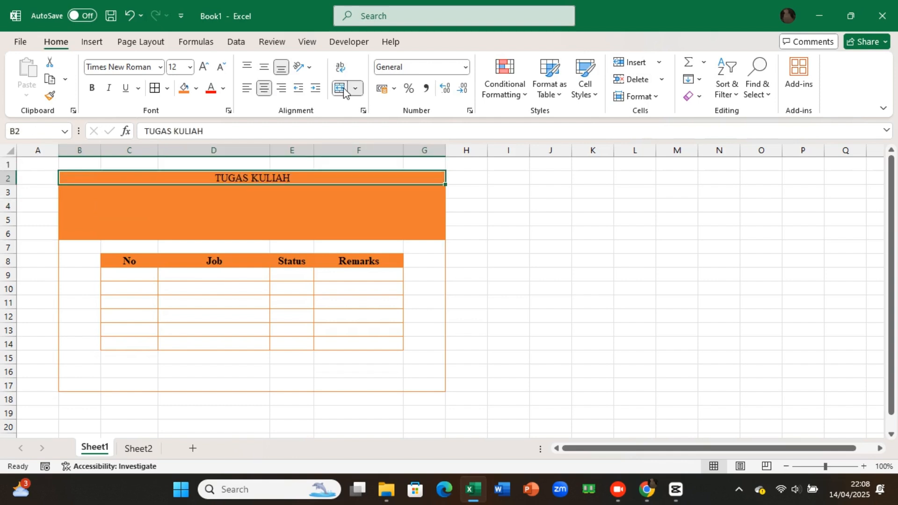
{"action": "left_click", "coordinate": [264, 67]}
Step: Make the TUGAS KULIAH title bold and set its font size to 16
{"action": "key", "text": "ctrl+b"}
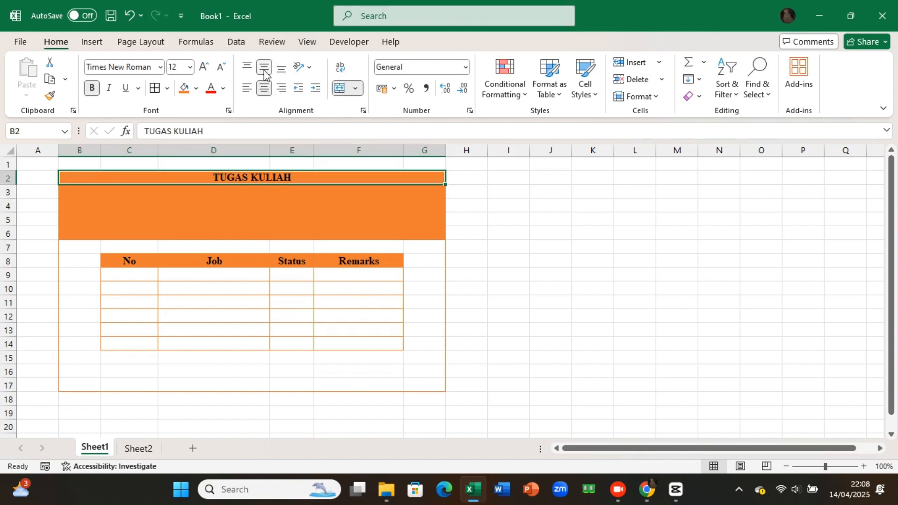
{"action": "left_click", "coordinate": [202, 67]}
{"action": "left_click", "coordinate": [203, 67]}
{"action": "left_click", "coordinate": [202, 67]}
{"action": "left_click", "coordinate": [202, 67]}
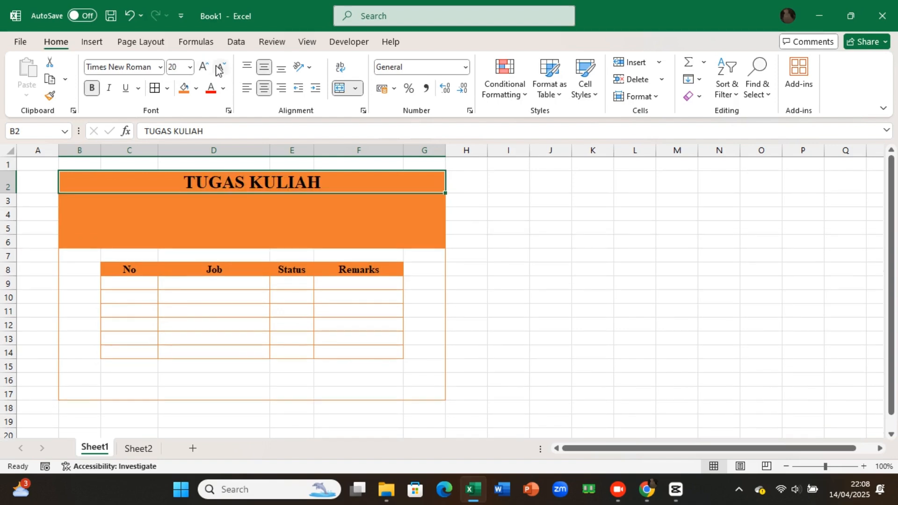
{"action": "left_click", "coordinate": [223, 68]}
{"action": "left_click", "coordinate": [222, 68]}
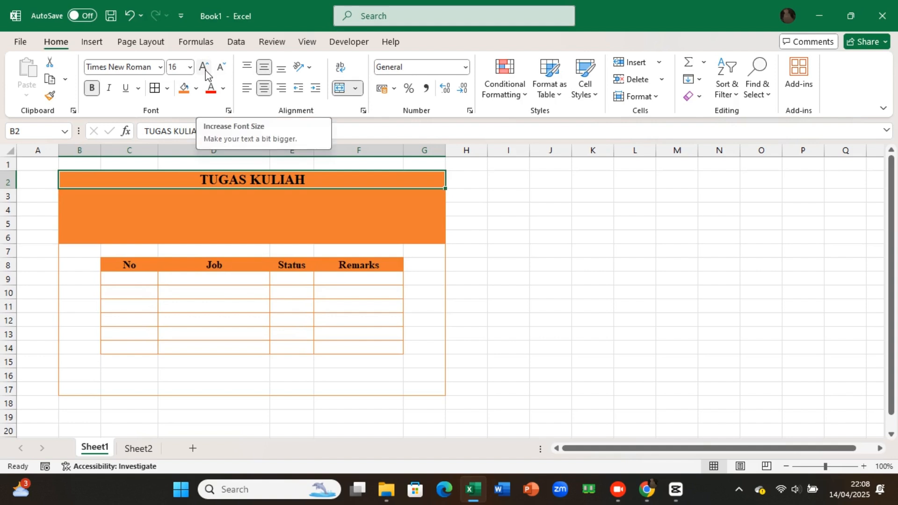
{"action": "left_click", "coordinate": [202, 67]}
{"action": "left_click", "coordinate": [220, 70]}
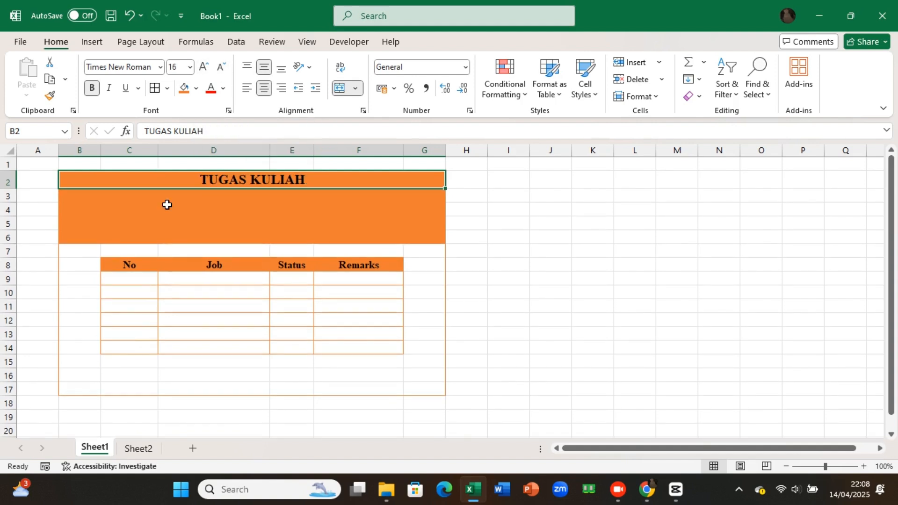
{"action": "left_click", "coordinate": [115, 211]}
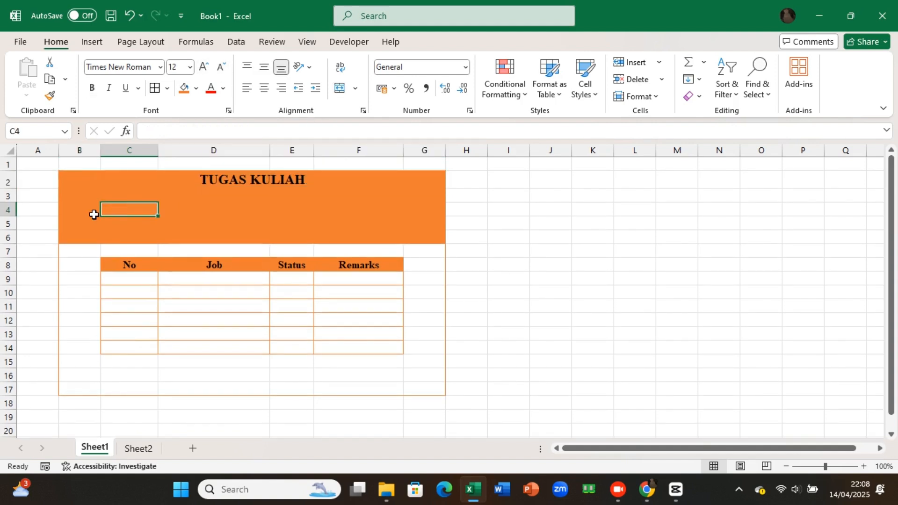
Step: Hide the worksheet gridlines so only the orange table borders show
{"action": "left_click_drag", "start_coordinate": [78, 178], "coordinate": [261, 383]}
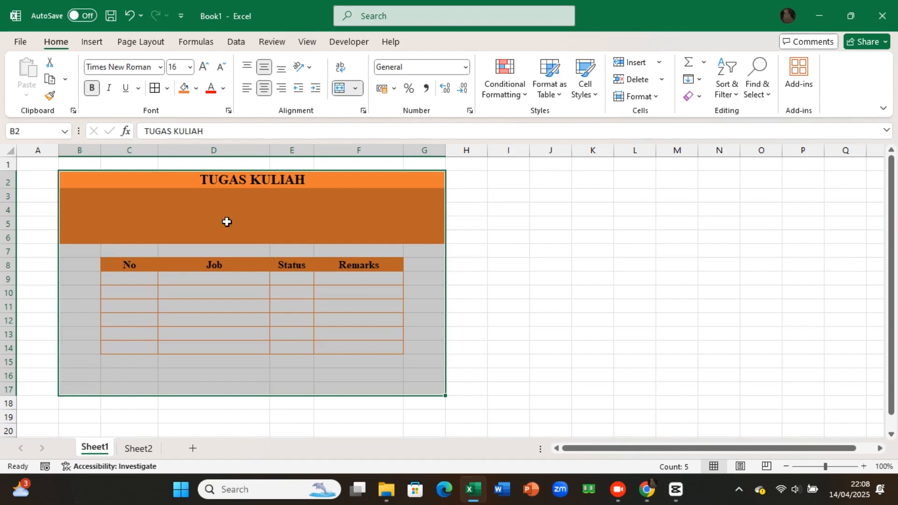
{"action": "left_click", "coordinate": [305, 42]}
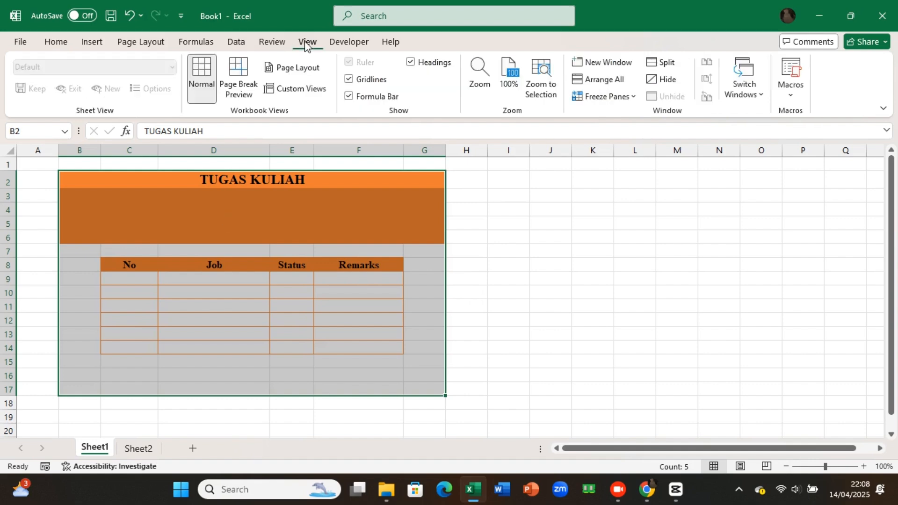
{"action": "left_click", "coordinate": [358, 85]}
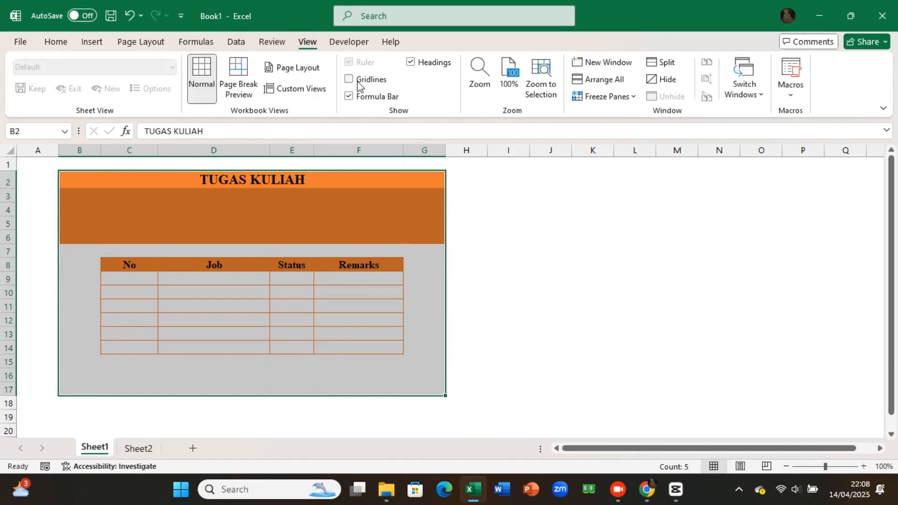
{"action": "left_click", "coordinate": [345, 220]}
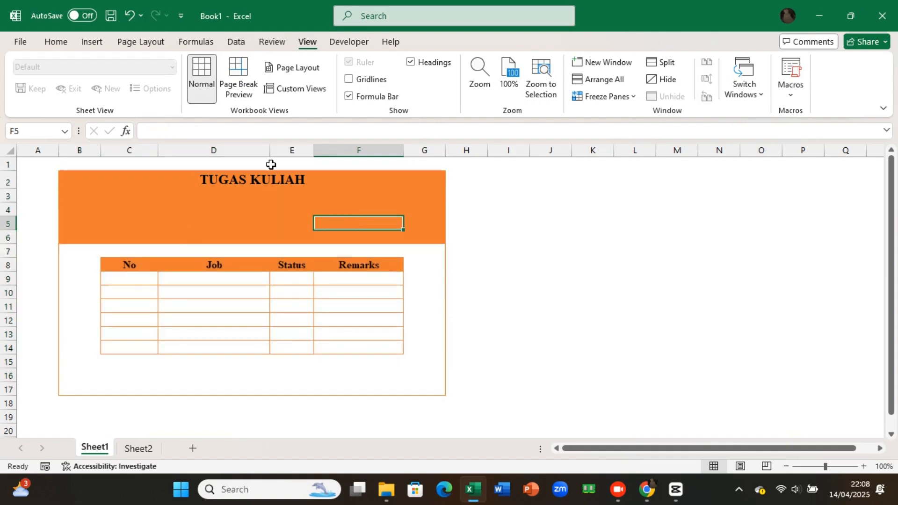
Step: Widen the Job column D and narrow the No column C
{"action": "left_click_drag", "start_coordinate": [270, 150], "coordinate": [327, 155]}
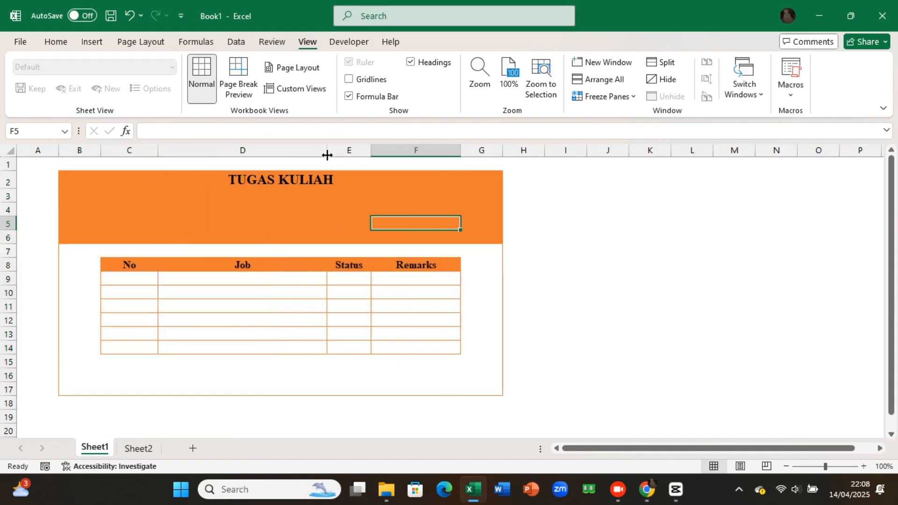
{"action": "left_click_drag", "start_coordinate": [157, 153], "coordinate": [143, 152]}
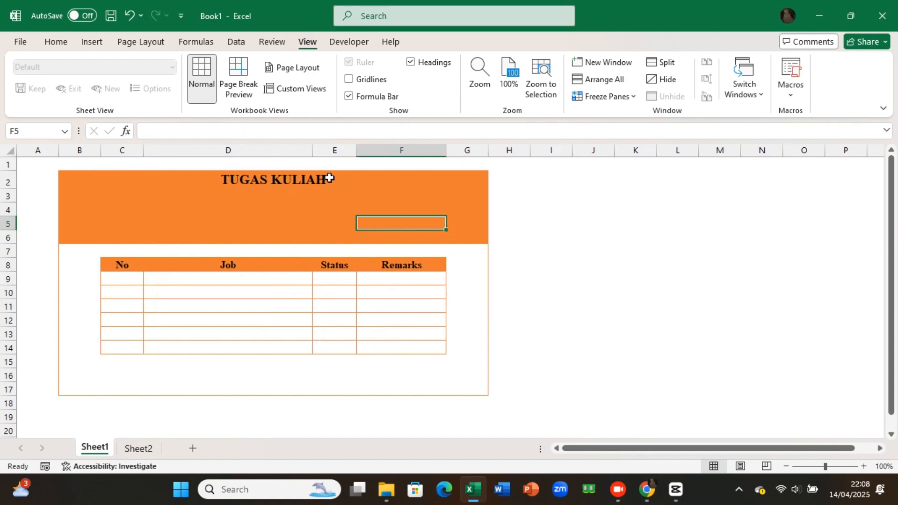
{"action": "left_click_drag", "start_coordinate": [313, 144], "coordinate": [340, 149]}
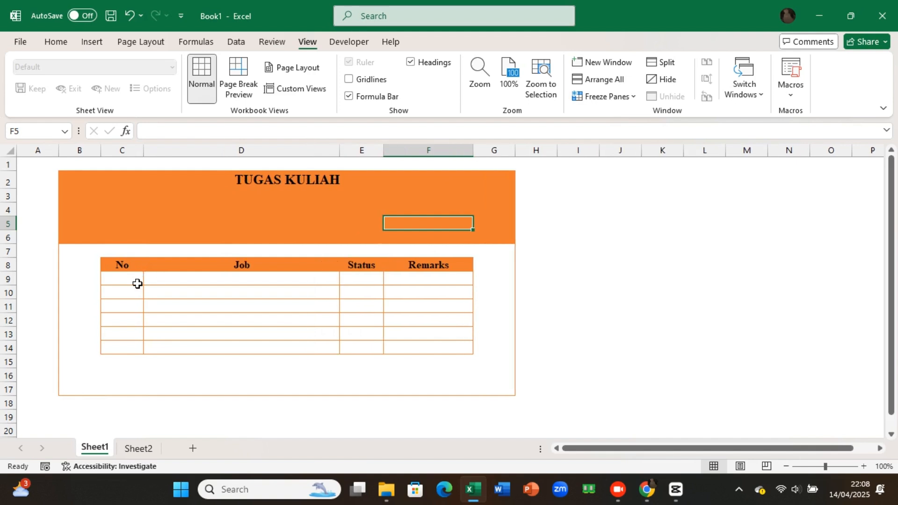
Step: Centre the No column cells C9:C14 horizontally and vertically
{"action": "left_click_drag", "start_coordinate": [137, 284], "coordinate": [137, 344]}
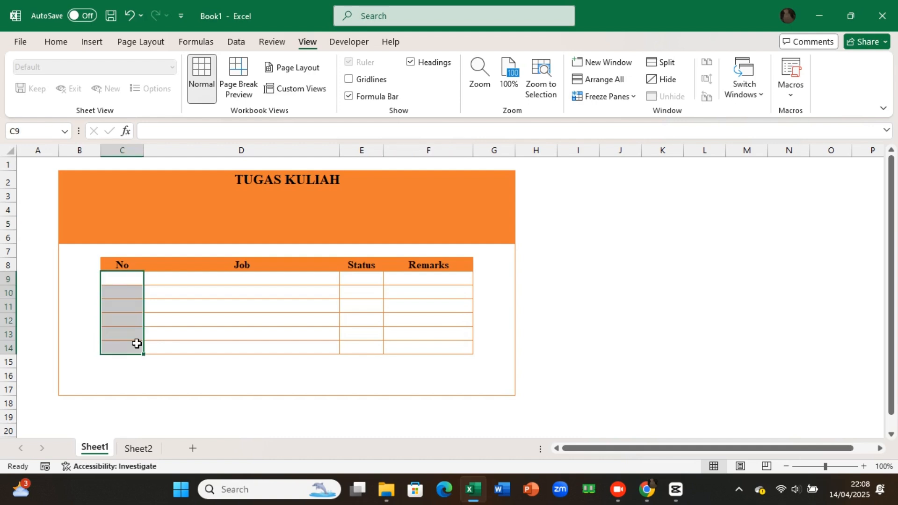
{"action": "left_click", "coordinate": [56, 42]}
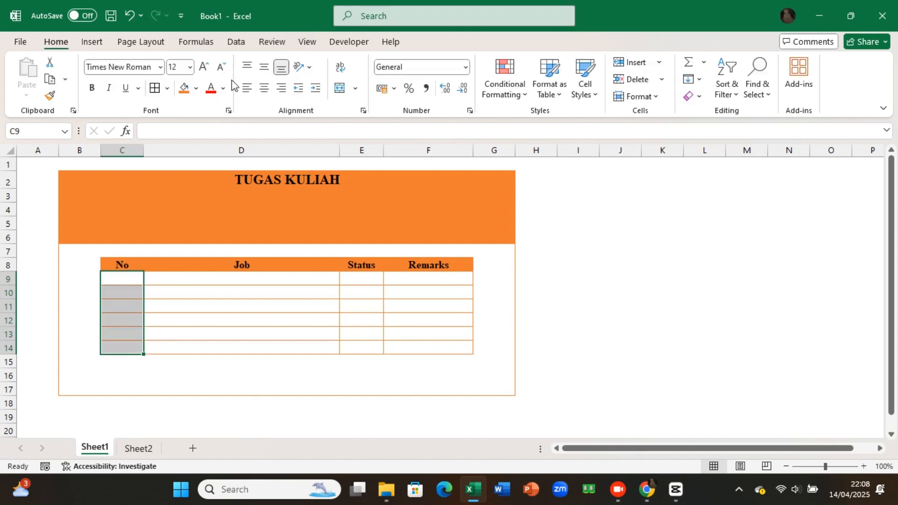
Step: Enter the formula =SEQUENCE(COUNTA(D9:D14)) in cell C9 to number the rows by their Job entries
{"action": "left_click", "coordinate": [128, 278]}
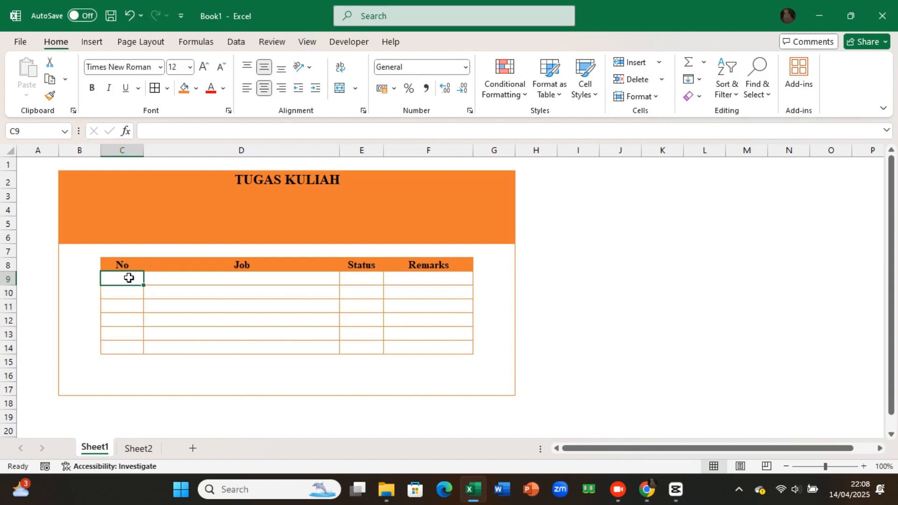
{"action": "type", "text": "="}
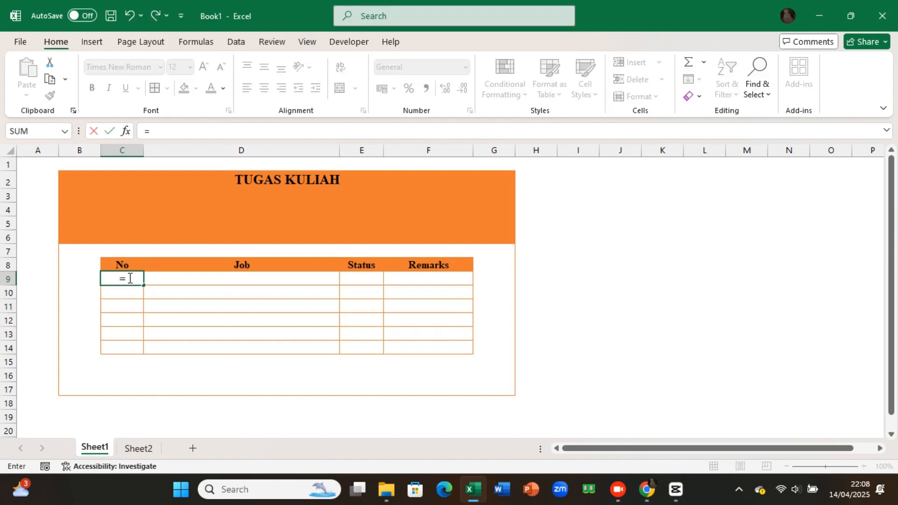
{"action": "type", "text": "se"}
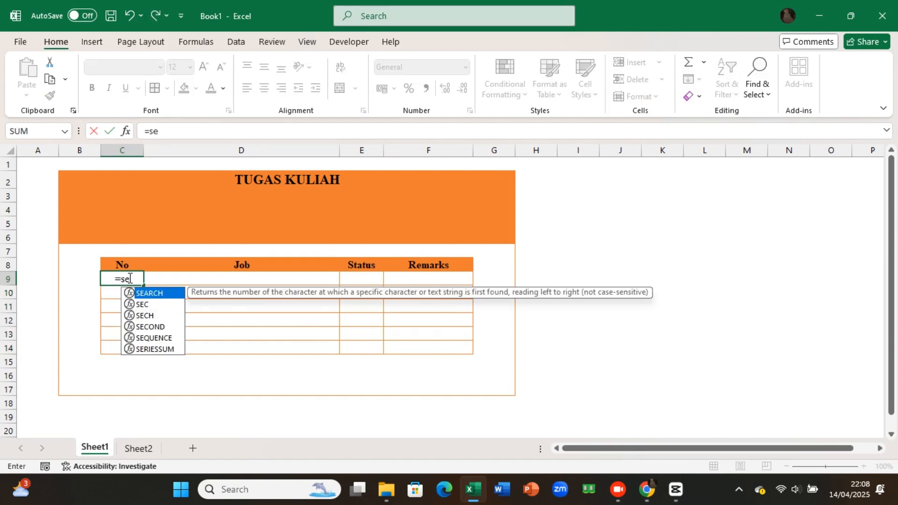
{"action": "double_click", "coordinate": [147, 338]}
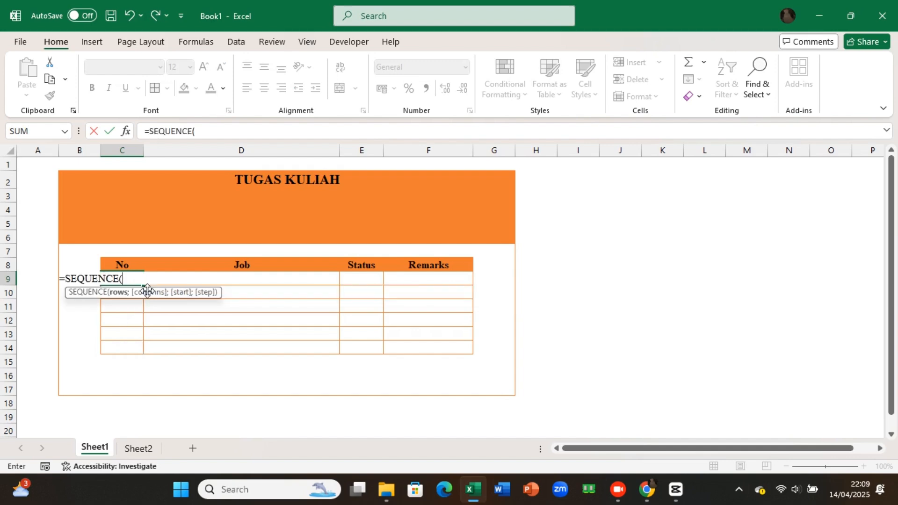
{"action": "type", "text": "count"}
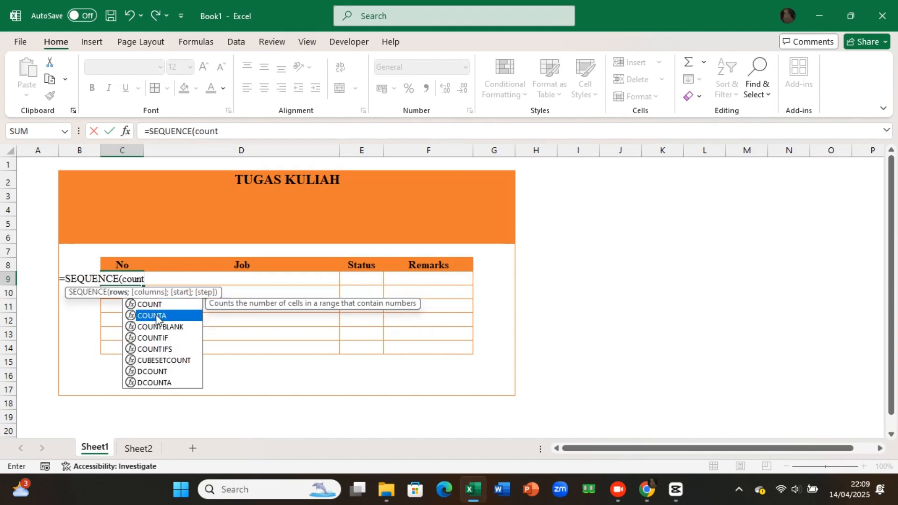
{"action": "double_click", "coordinate": [156, 319]}
{"action": "left_click", "coordinate": [236, 284]}
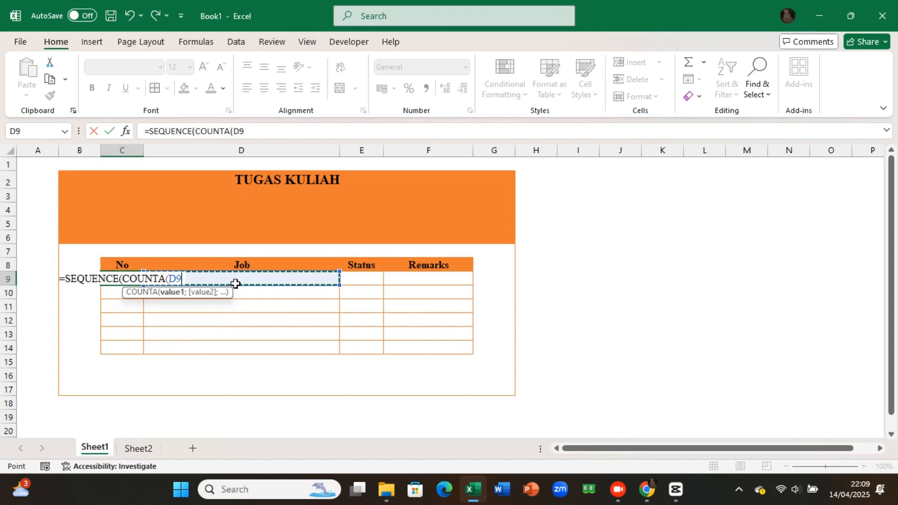
{"action": "left_click_drag", "start_coordinate": [236, 284], "coordinate": [242, 338]}
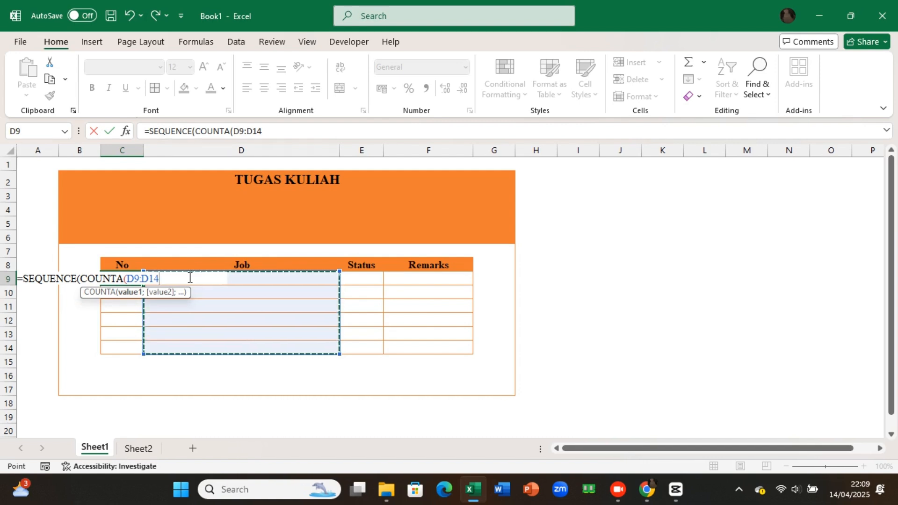
{"action": "type", "text": "))"}
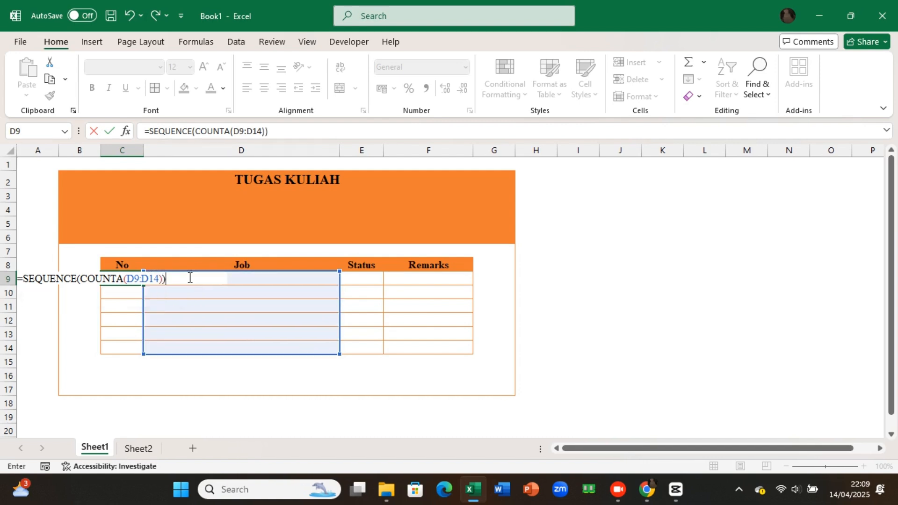
{"action": "key", "text": "Return"}
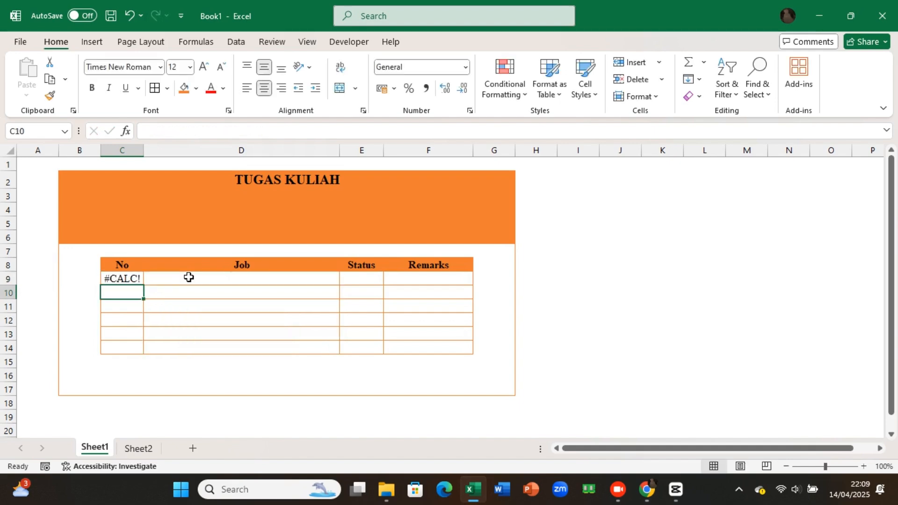
Step: Wrap the formula in C9 in IFERROR with an empty text fallback: =IFERROR(SEQUENCE(COUNTA(D9:D14));"")
{"action": "left_click", "coordinate": [139, 278]}
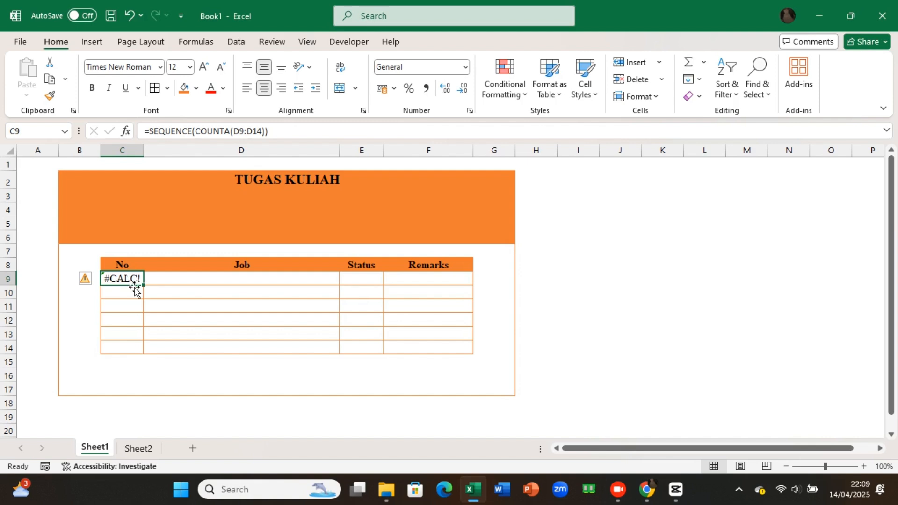
{"action": "left_click", "coordinate": [153, 131]}
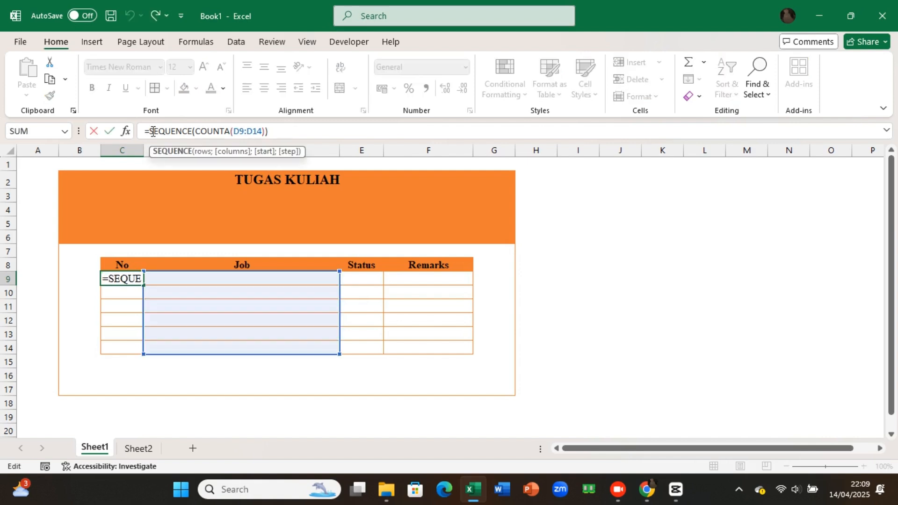
{"action": "left_click", "coordinate": [151, 131]}
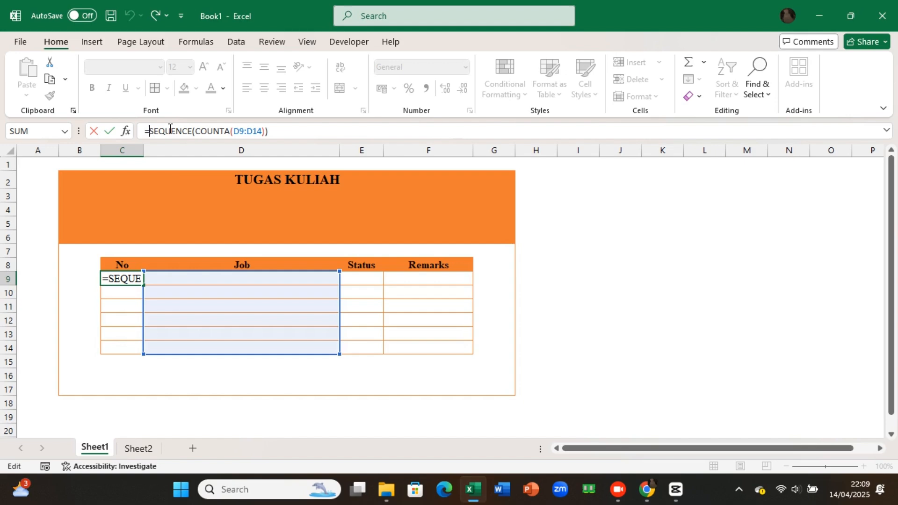
{"action": "type", "text": "if"}
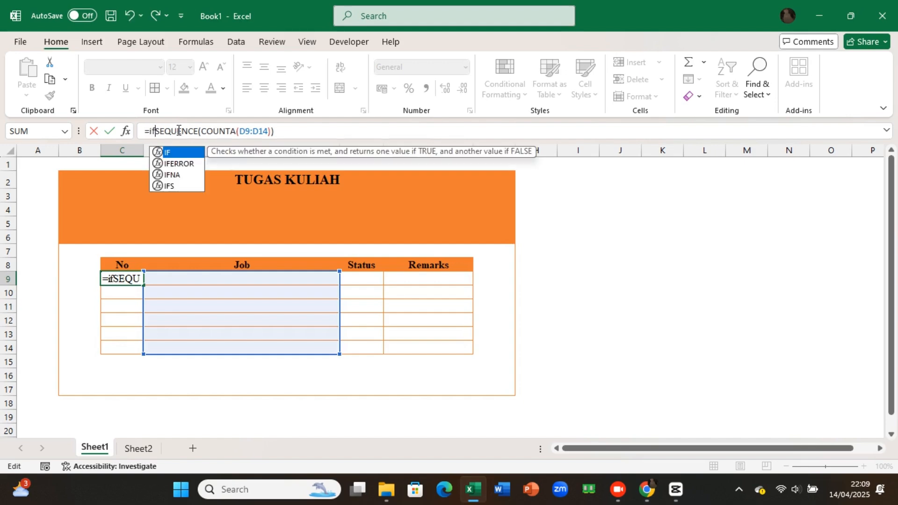
{"action": "left_click", "coordinate": [177, 163]}
{"action": "double_click", "coordinate": [178, 164]}
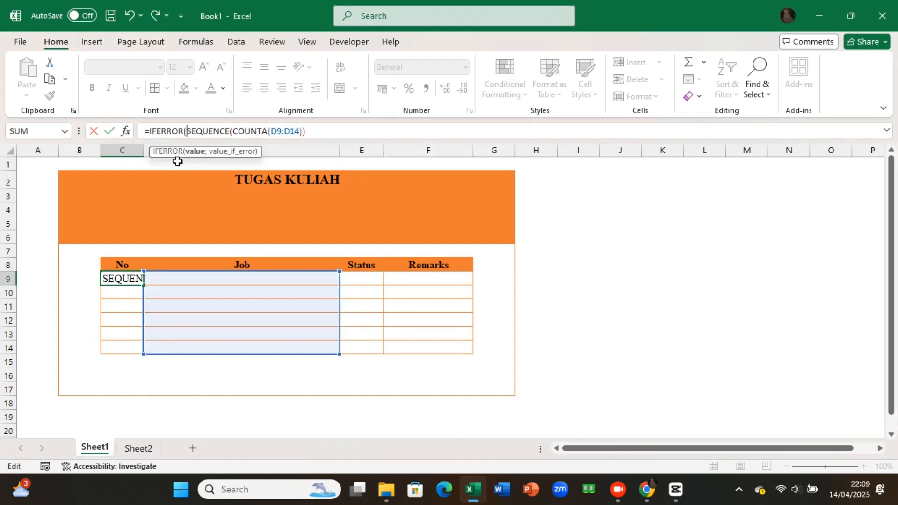
{"action": "left_click", "coordinate": [308, 132]}
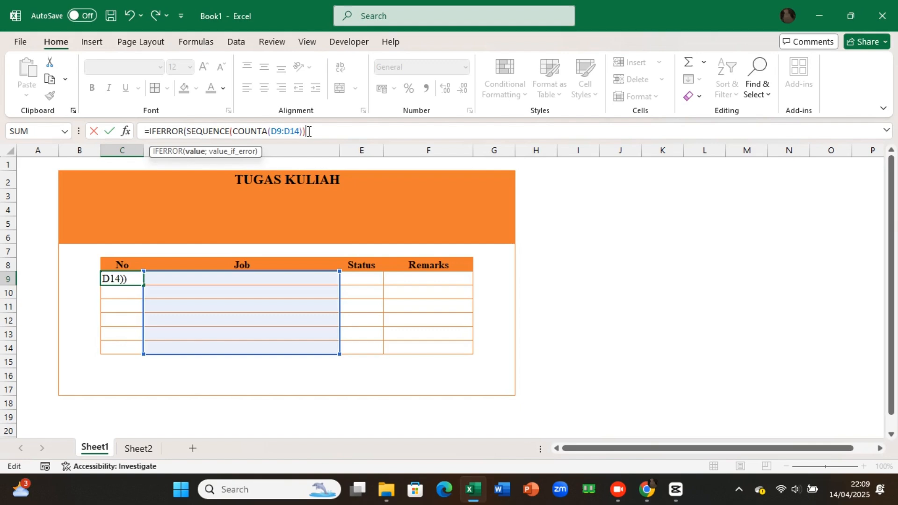
{"action": "type", "text": ";"}
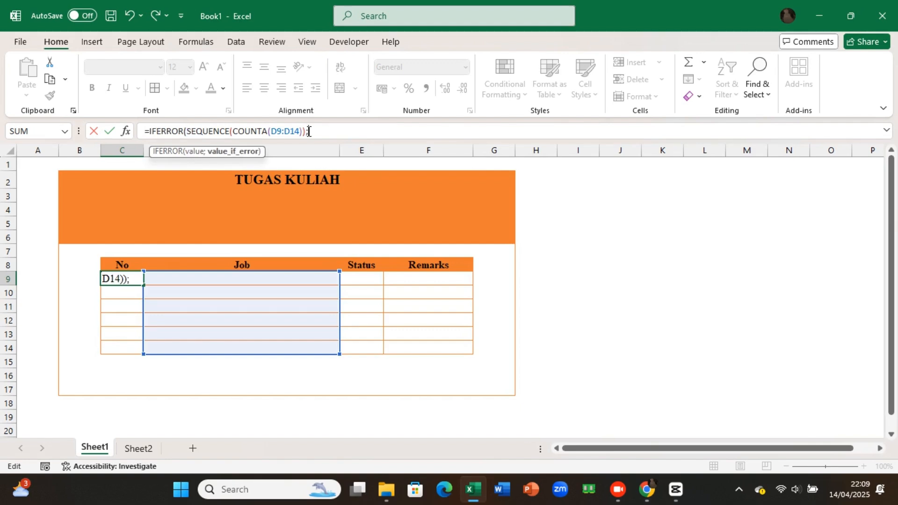
{"action": "type", "text": "\"\""}
{"action": "key", "text": "Return"}
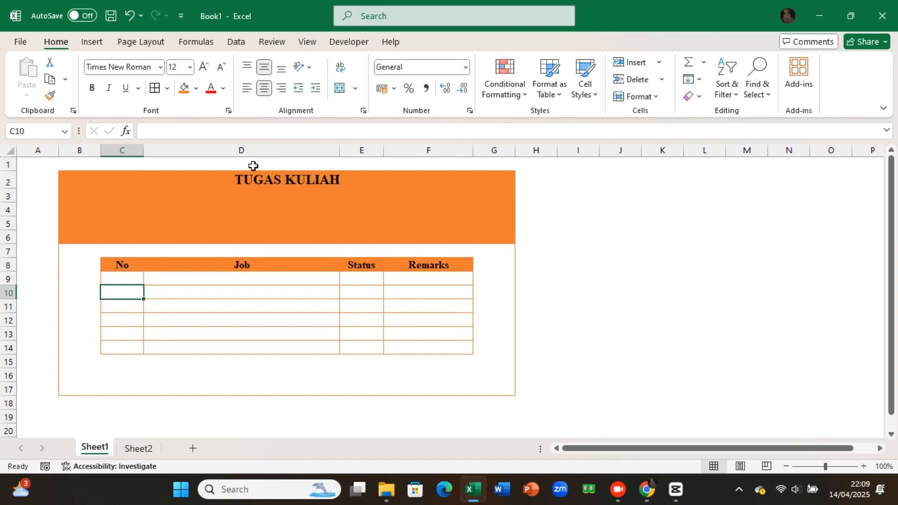
Step: Test the automatic numbering by entering the placeholder text dsjk in Job cell D9, and clear it again
{"action": "left_click", "coordinate": [171, 280]}
{"action": "type", "text": "dsjk"}
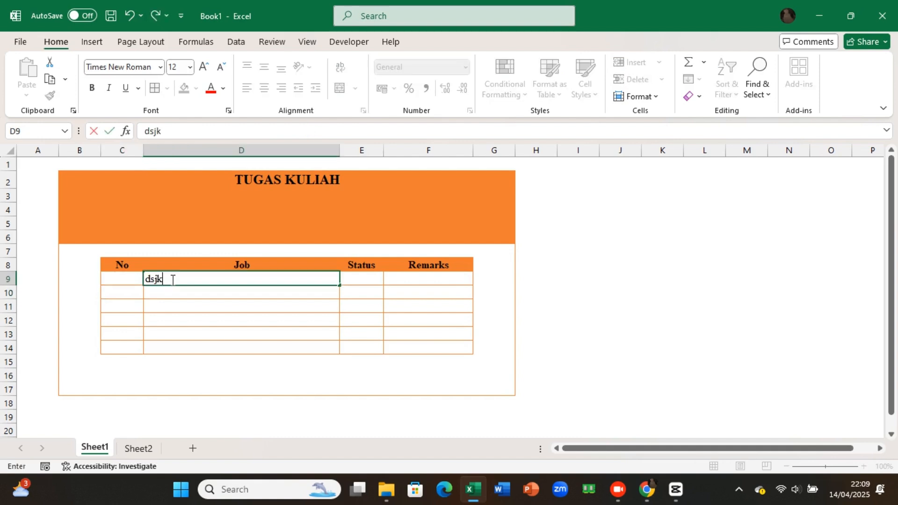
{"action": "key", "text": "Return"}
{"action": "left_click", "coordinate": [171, 280]}
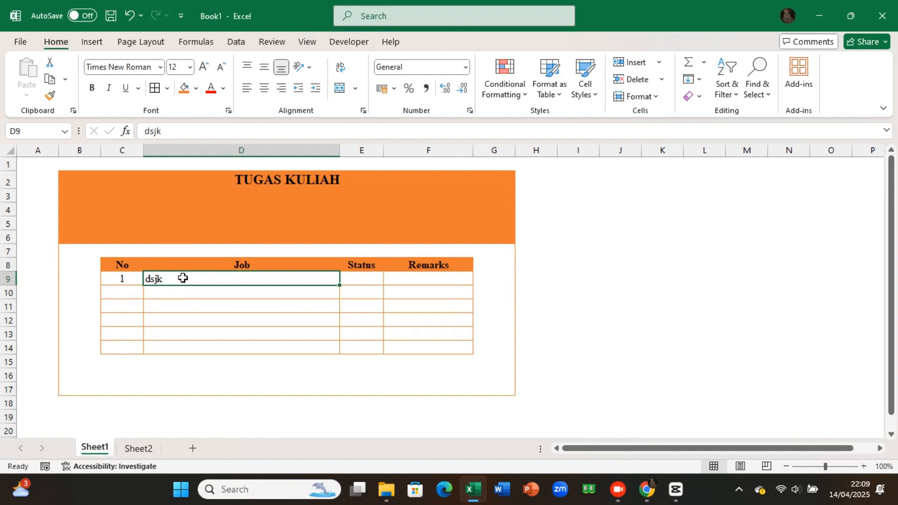
{"action": "key", "text": "Delete"}
Step: Enter "Penganggaran & Studi Kelayakan" as the first job in cell D9
{"action": "type", "text": "Pengan"}
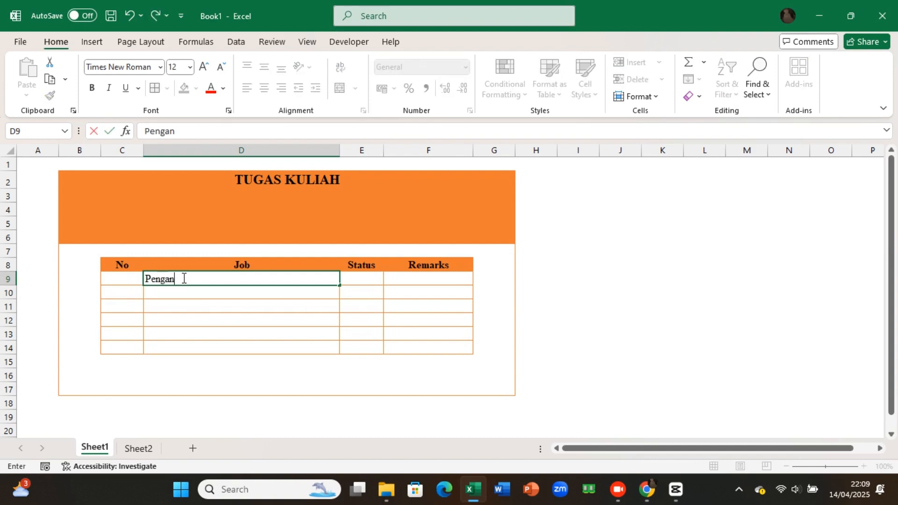
{"action": "type", "text": "ggaran &"}
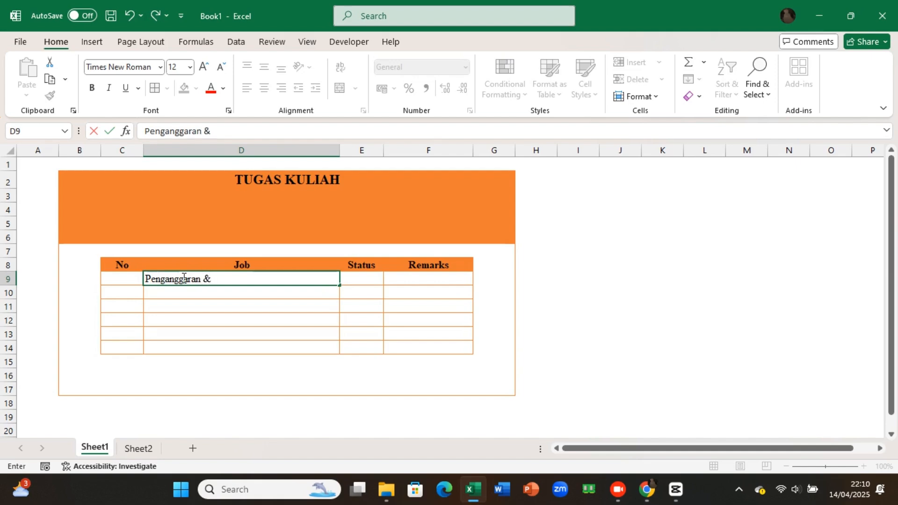
{"action": "type", "text": " Studi Kela"}
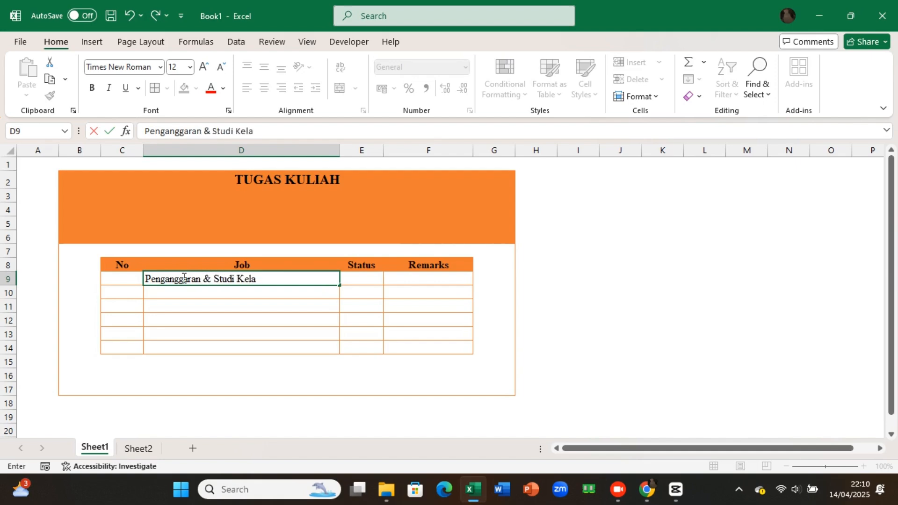
{"action": "type", "text": "yakan"}
{"action": "key", "text": "Return"}
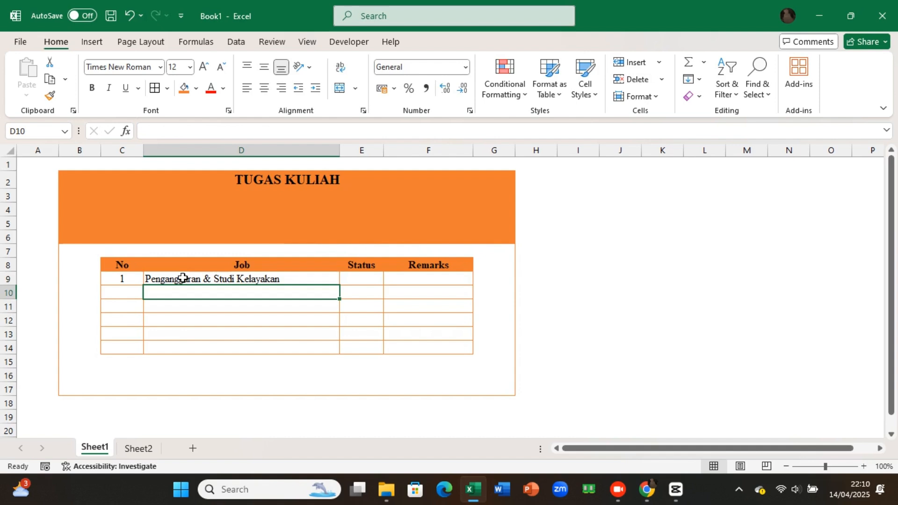
Step: Enter "Latihan Perencanaan Pendidikan" as the second job in cell D10
{"action": "type", "text": "Lati"}
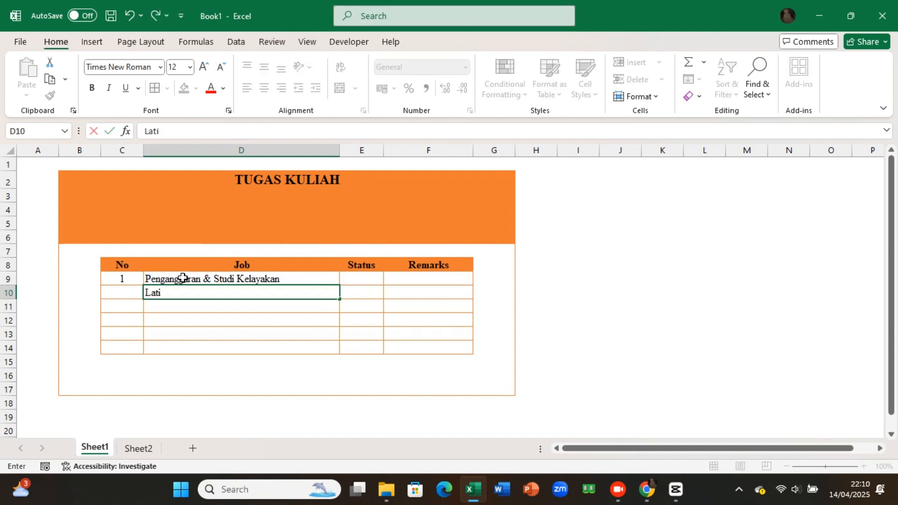
{"action": "type", "text": "han Perenc"}
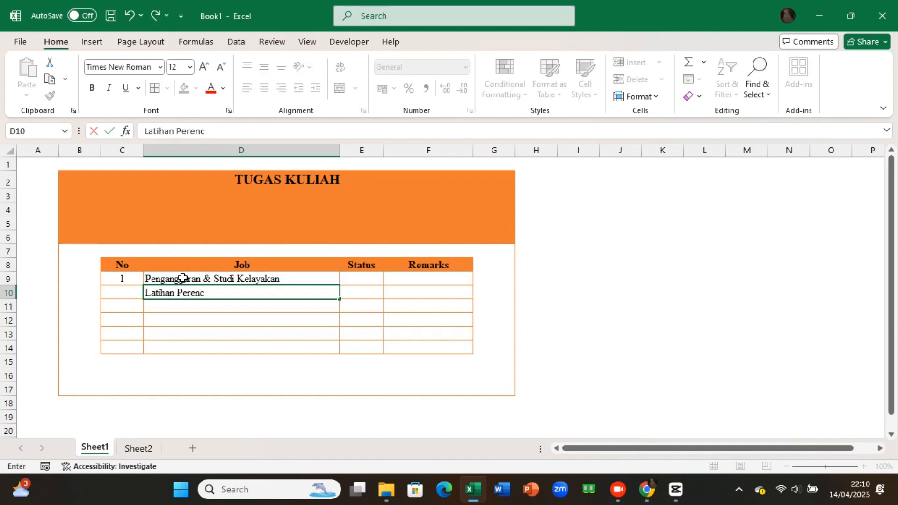
{"action": "type", "text": "anaan Pendidikan"}
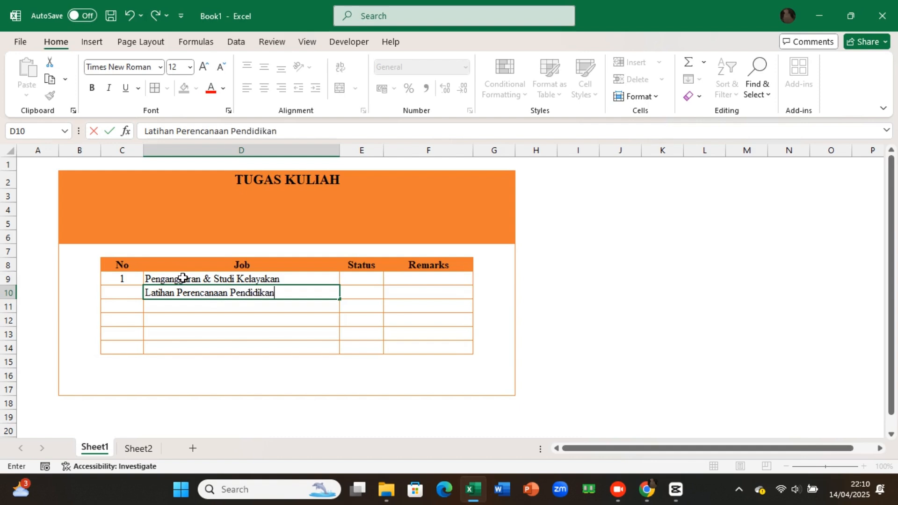
{"action": "key", "text": "Return"}
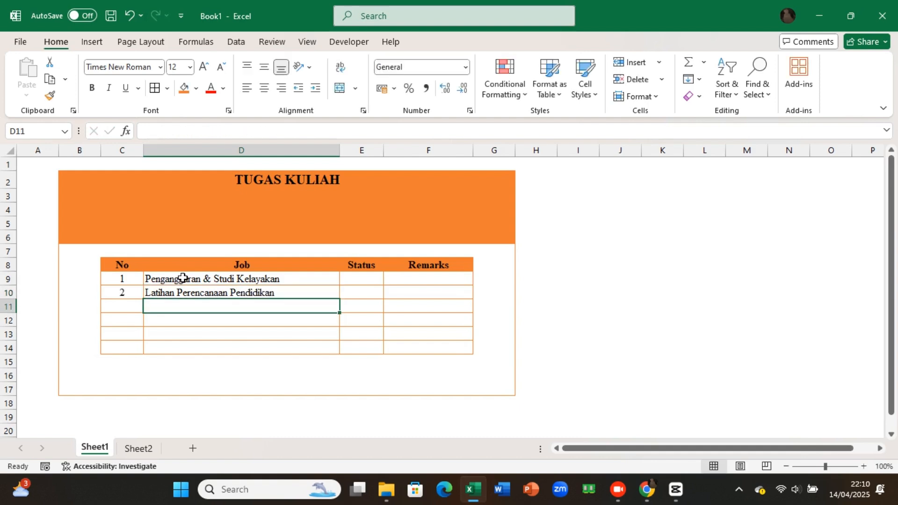
Step: Enter "Pembinaan Kompetensi Mengajar" as the third job in cell D11
{"action": "type", "text": "Pembinaa"}
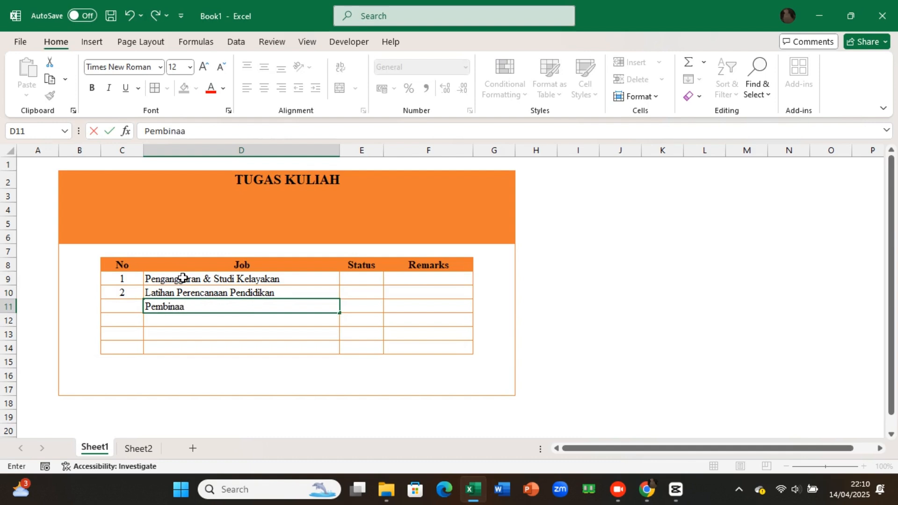
{"action": "type", "text": "n Kompetensi"}
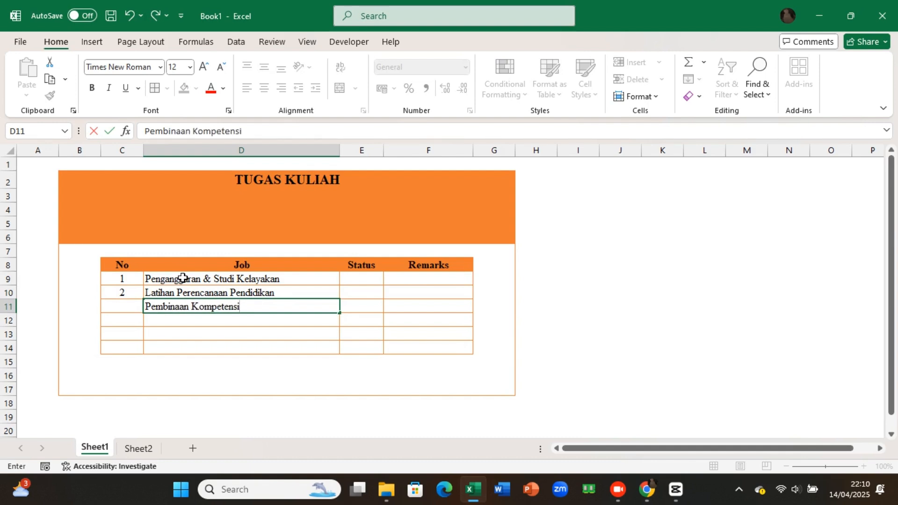
{"action": "type", "text": " Mengajar"}
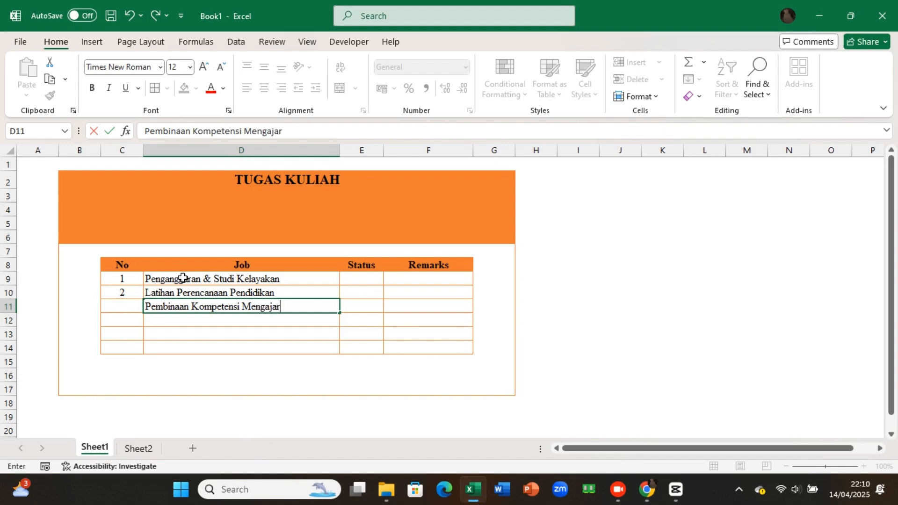
{"action": "key", "text": "Return"}
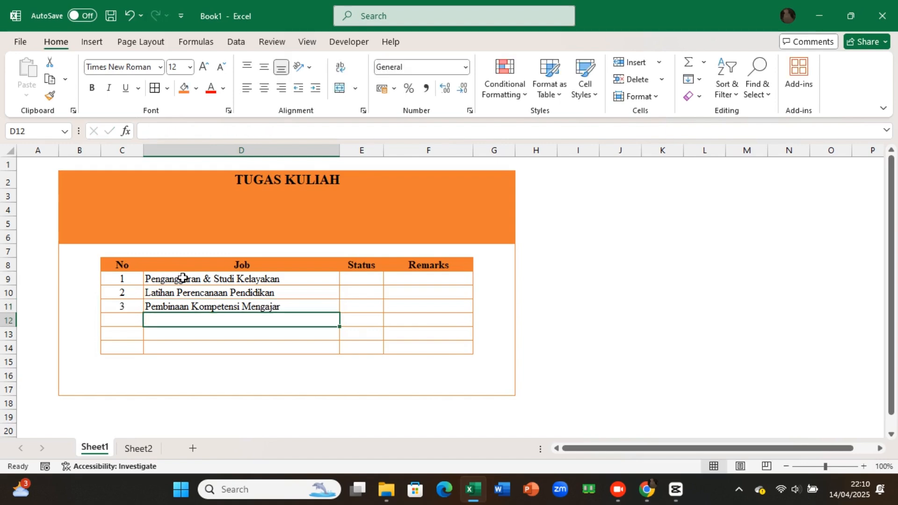
Step: Enter "Aplikasi Komputer dalam Manajemen Pendidikan" as the fourth job in cell D12 and widen column D to fit it
{"action": "type", "text": "Aplikasi"}
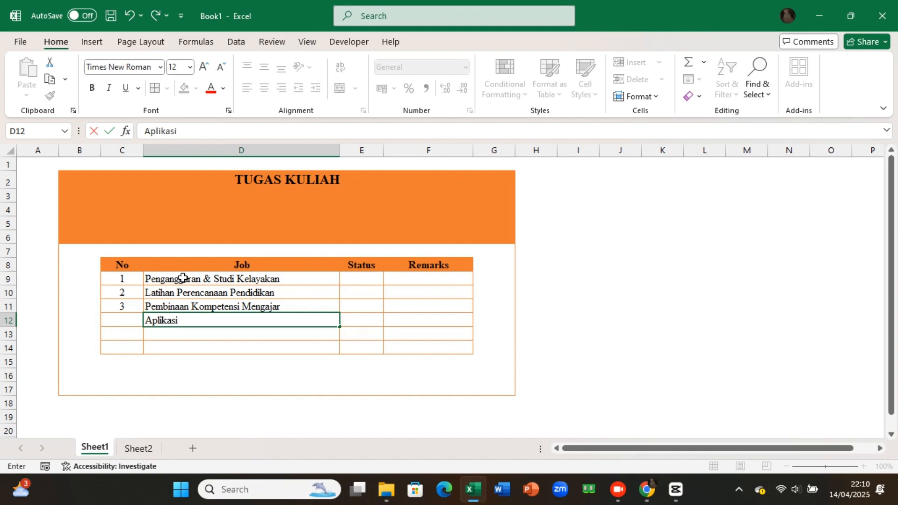
{"action": "type", "text": " Kom"}
{"action": "key", "text": "BackSpace"}
{"action": "type", "text": "mputer "}
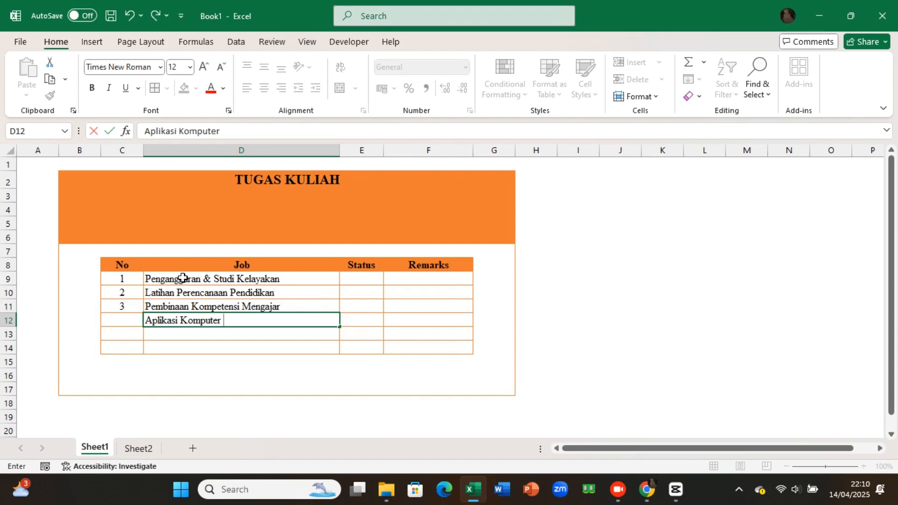
{"action": "type", "text": "dalam mana"}
{"action": "key", "text": "BackSpace"}
{"action": "key", "text": "BackSpace"}
{"action": "key", "text": "BackSpace"}
{"action": "key", "text": "BackSpace"}
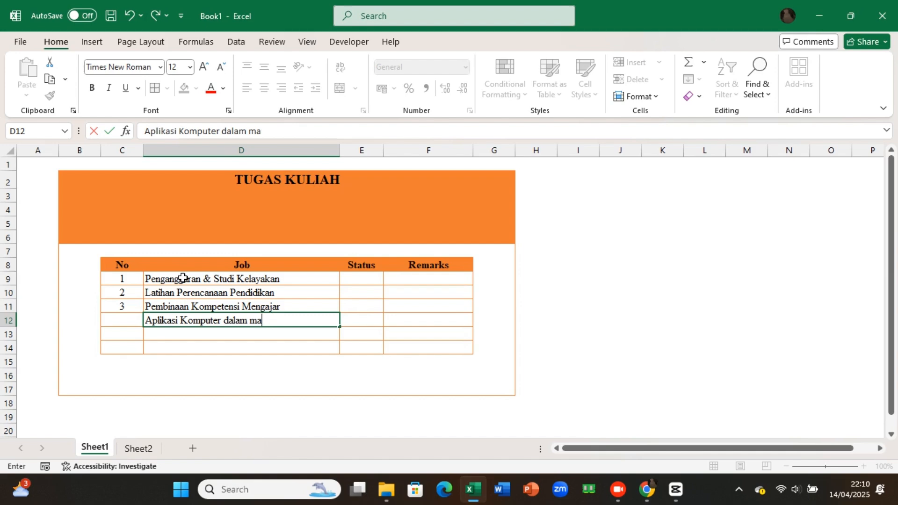
{"action": "type", "text": "Manajemen Pendidi"}
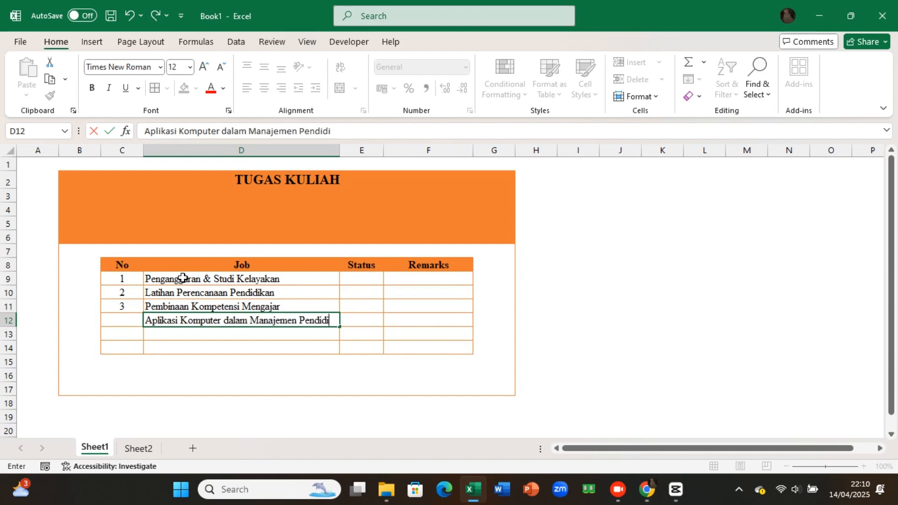
{"action": "type", "text": "kan"}
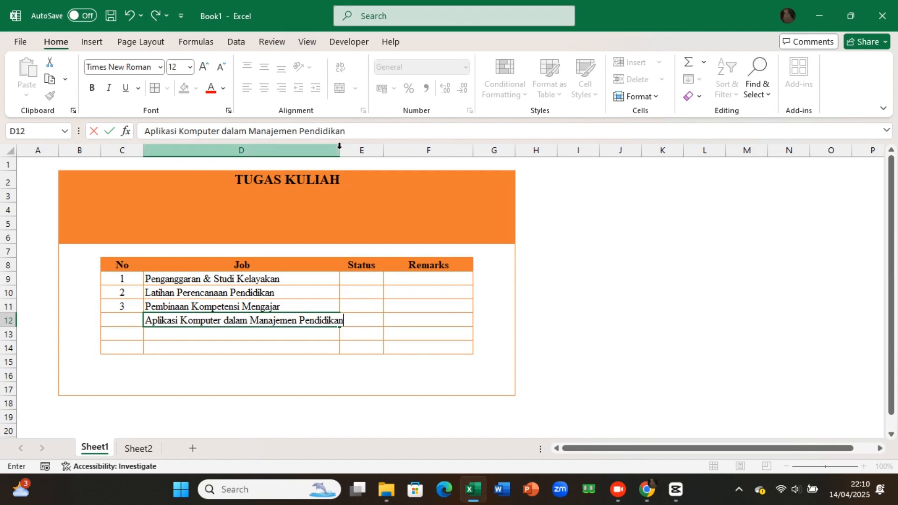
{"action": "left_click", "coordinate": [340, 147]}
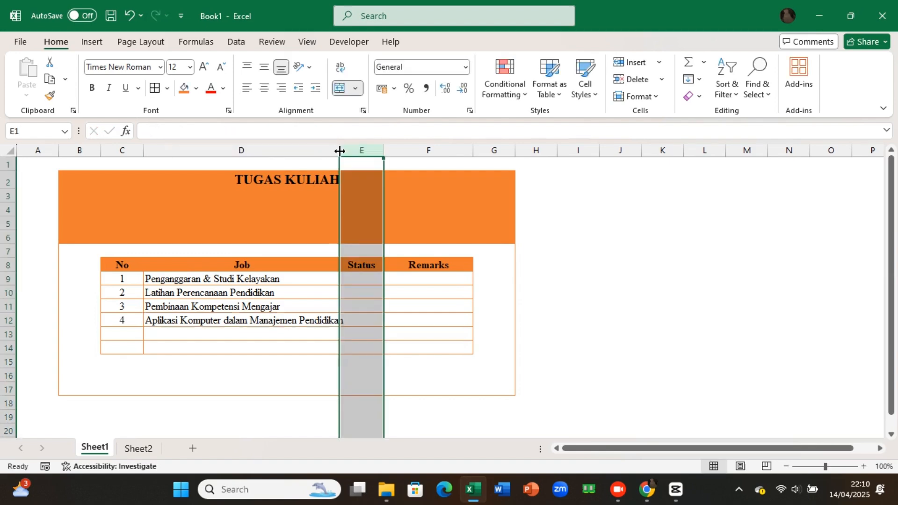
{"action": "left_click_drag", "start_coordinate": [340, 151], "coordinate": [351, 152]}
Step: Enter "Penelitian Administrasi Pendidikan" as the fifth job in cell D13
{"action": "left_click", "coordinate": [162, 334]}
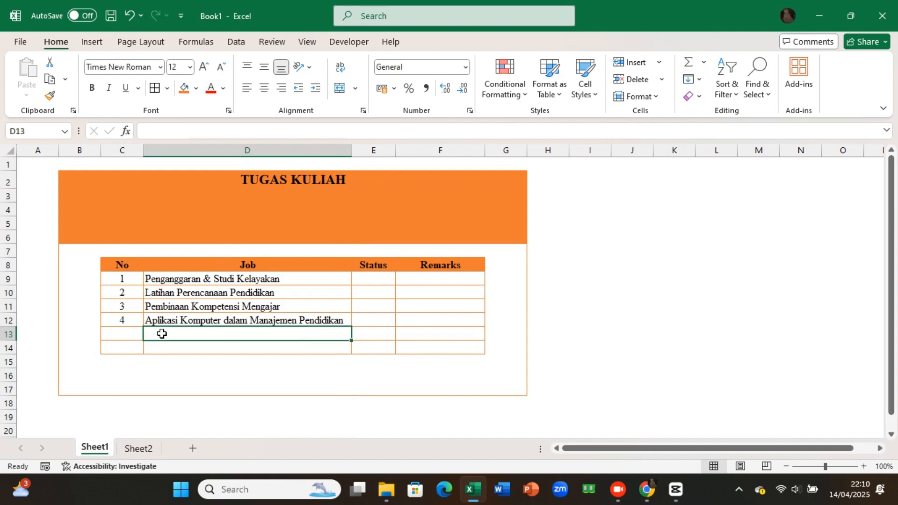
{"action": "type", "text": "Pene"}
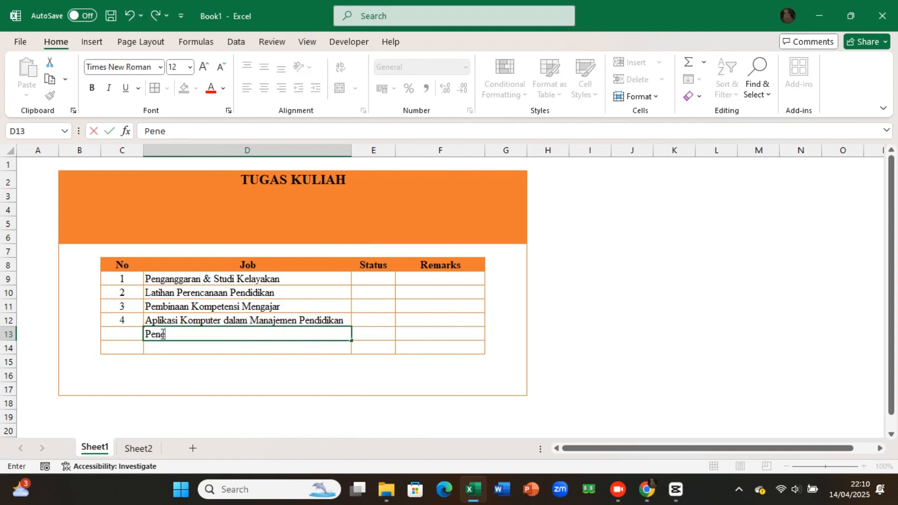
{"action": "type", "text": "litian Administras"}
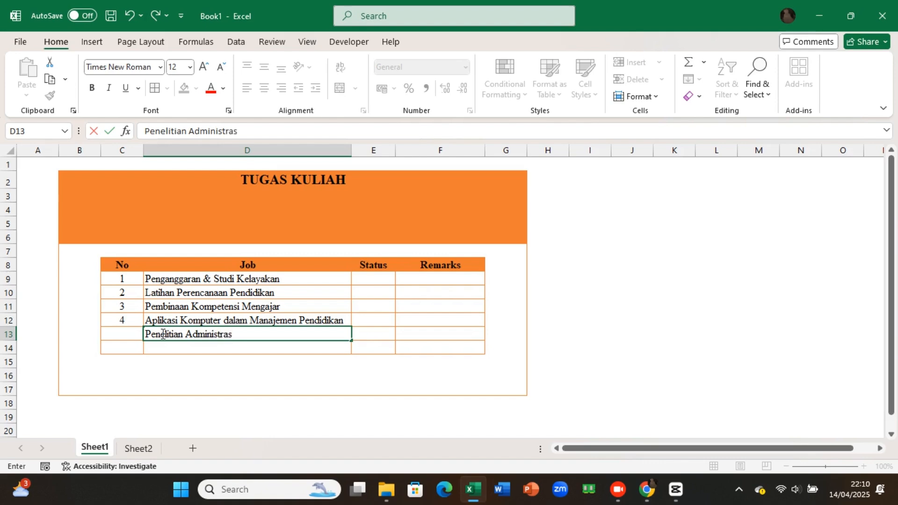
{"action": "type", "text": "i Pendidikan"}
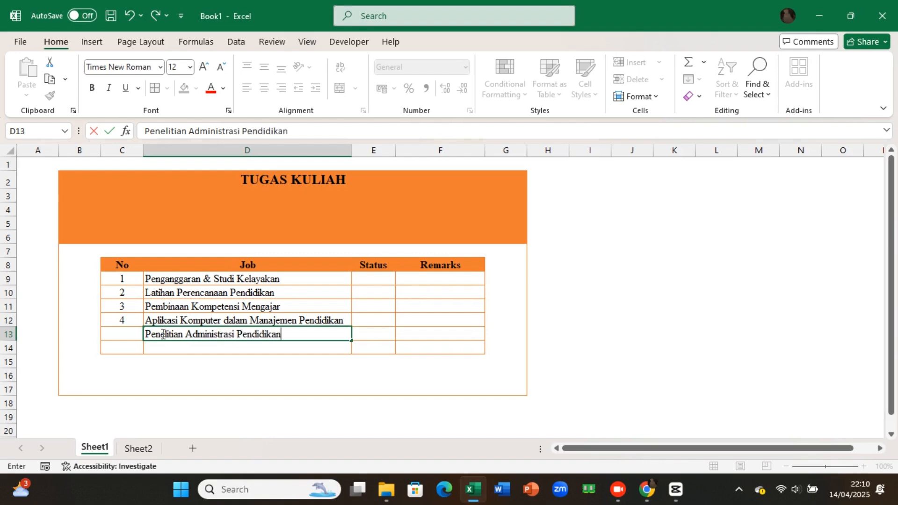
{"action": "key", "text": "Return"}
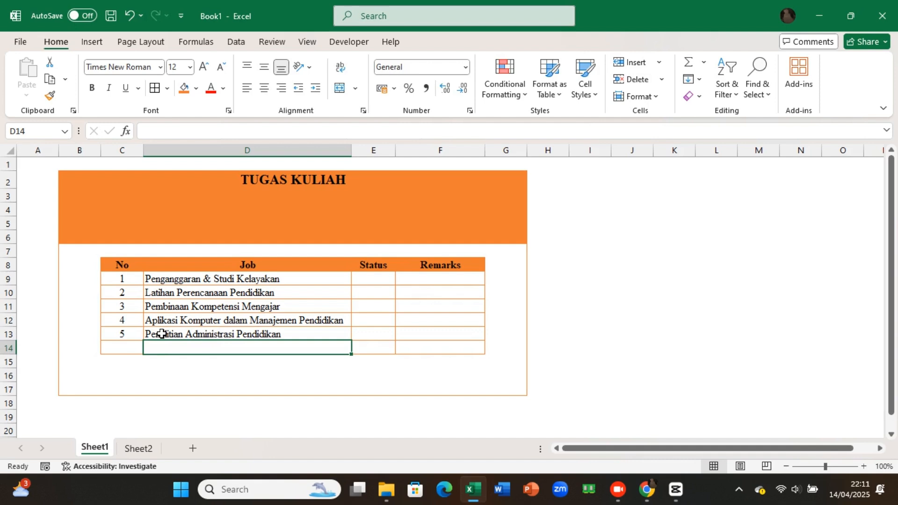
Step: Enter "Manajemen Pendayagunaan dan Pemberdayaan" as the sixth job in cell D14
{"action": "type", "text": "Mana"}
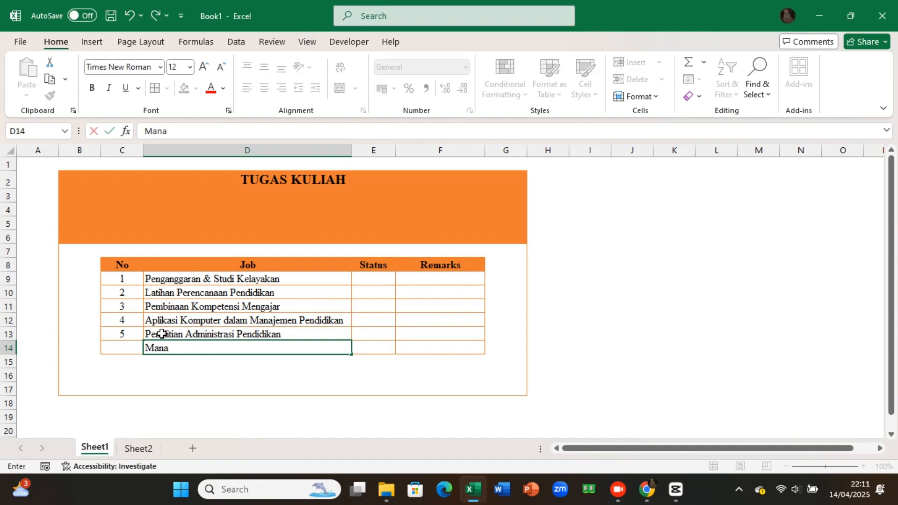
{"action": "type", "text": "jemen Pen"}
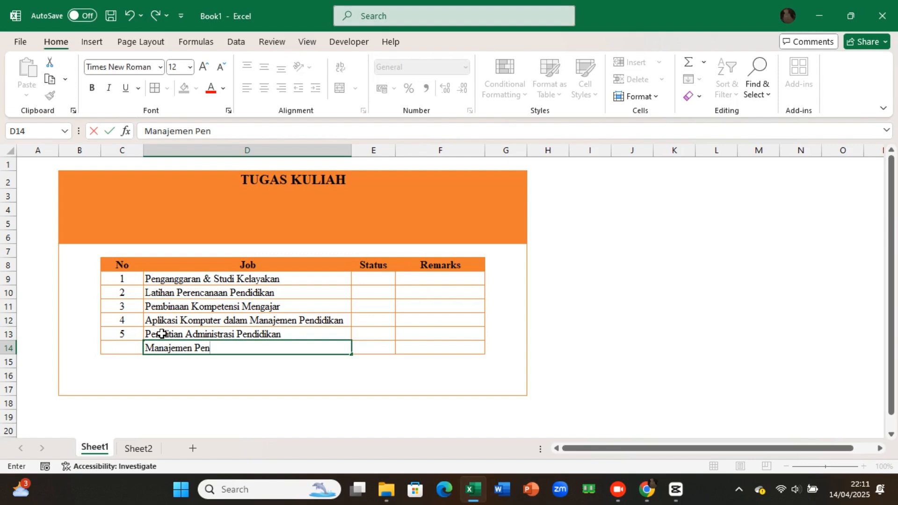
{"action": "type", "text": "dayagunaan"}
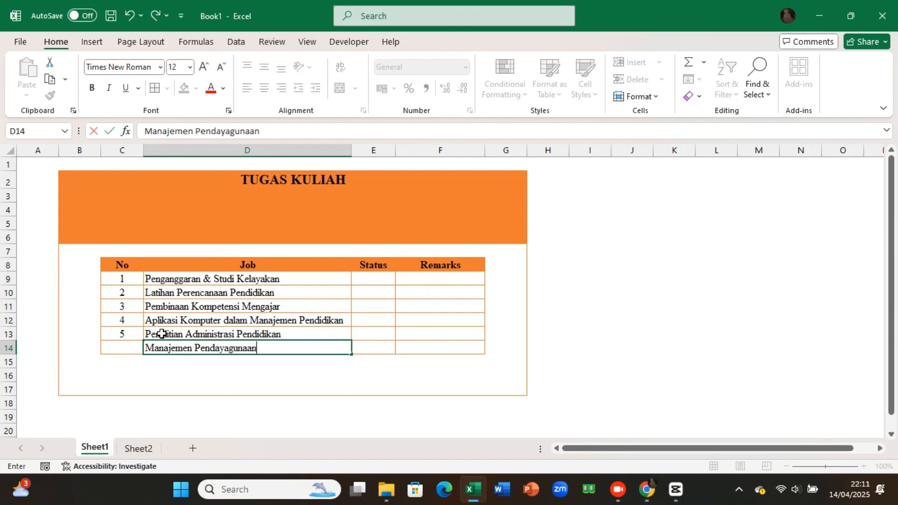
{"action": "type", "text": " dan Pemb"}
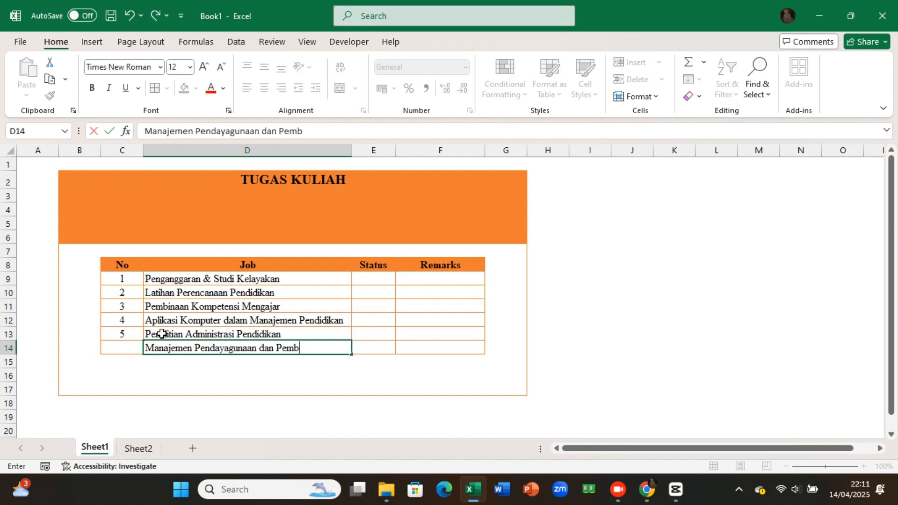
{"action": "type", "text": "erdayaan"}
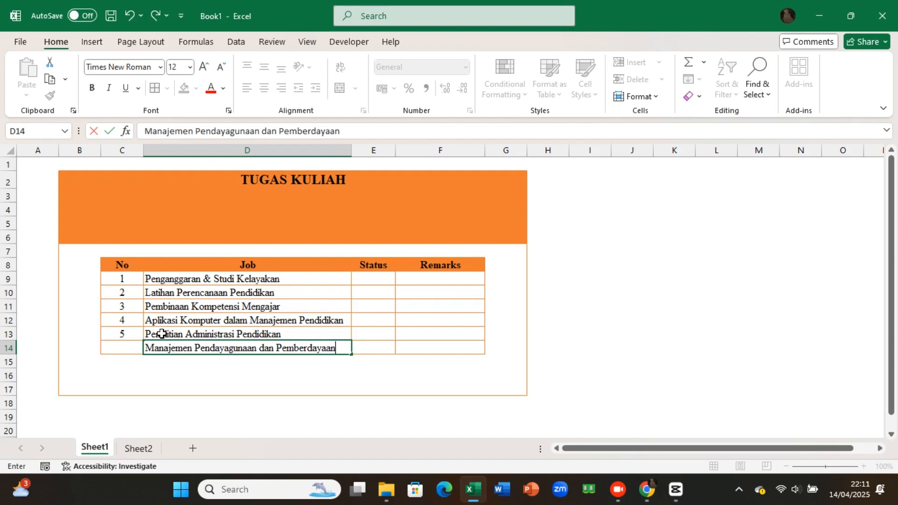
{"action": "key", "text": "Return"}
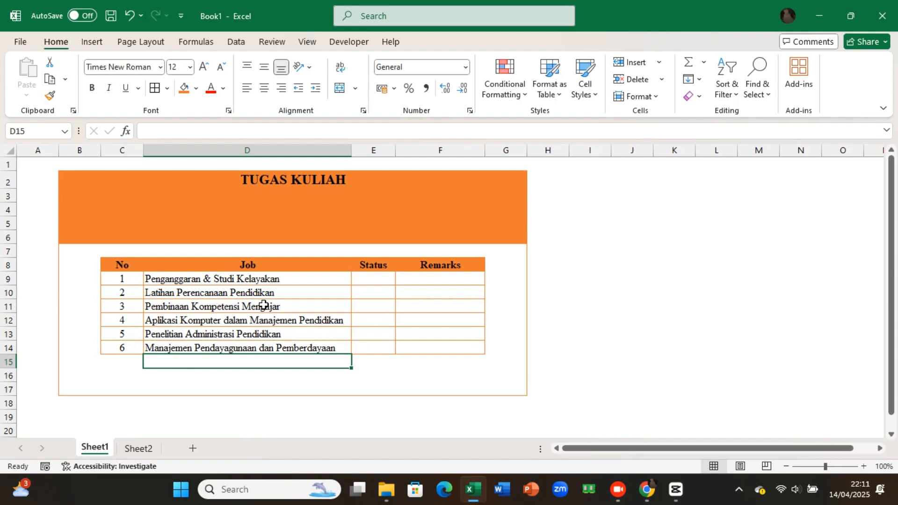
Step: Insert a check box form control at Status cell E9
{"action": "left_click", "coordinate": [373, 279]}
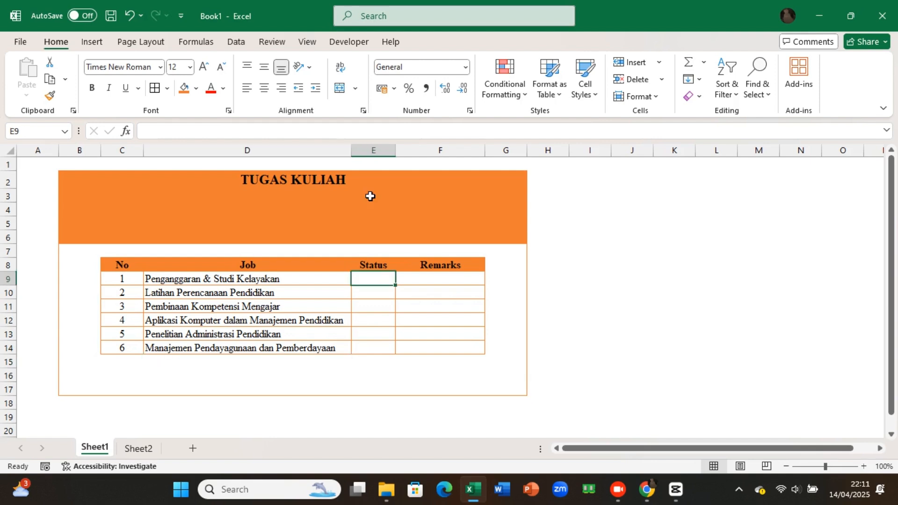
{"action": "left_click", "coordinate": [95, 46]}
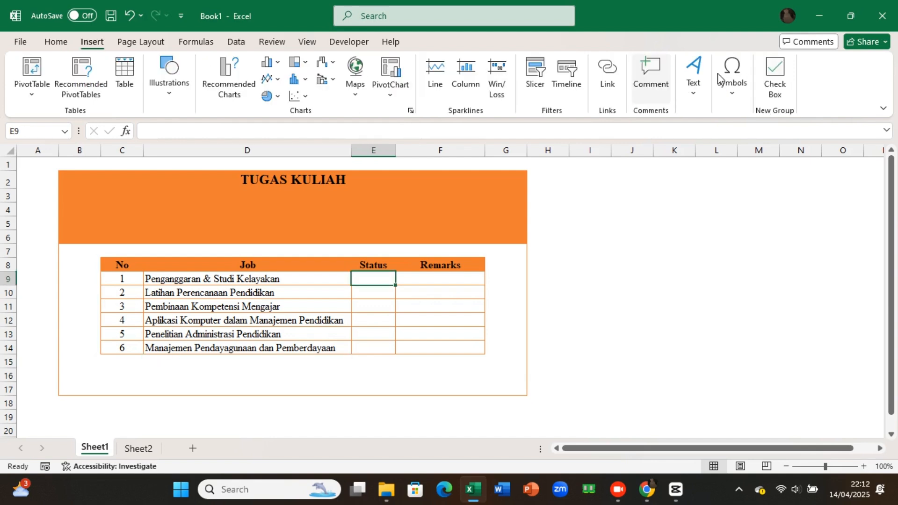
{"action": "left_click", "coordinate": [774, 79]}
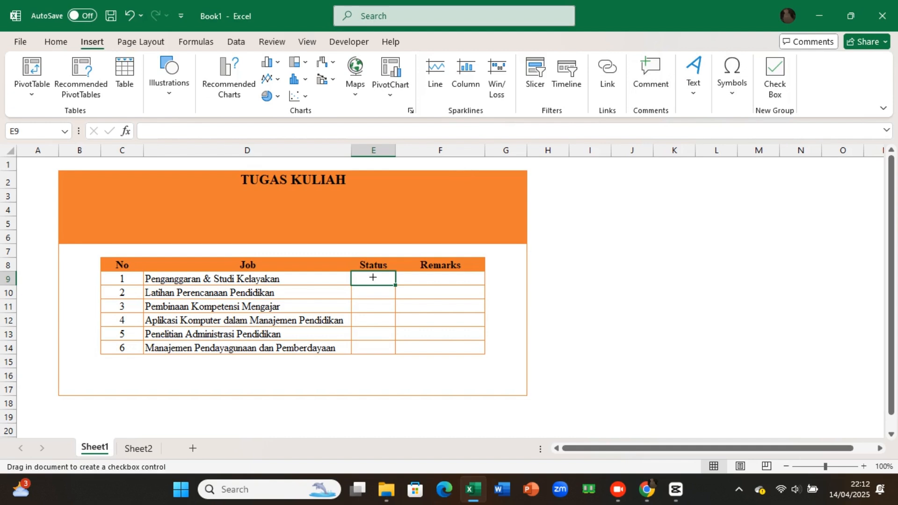
{"action": "left_click", "coordinate": [373, 277]}
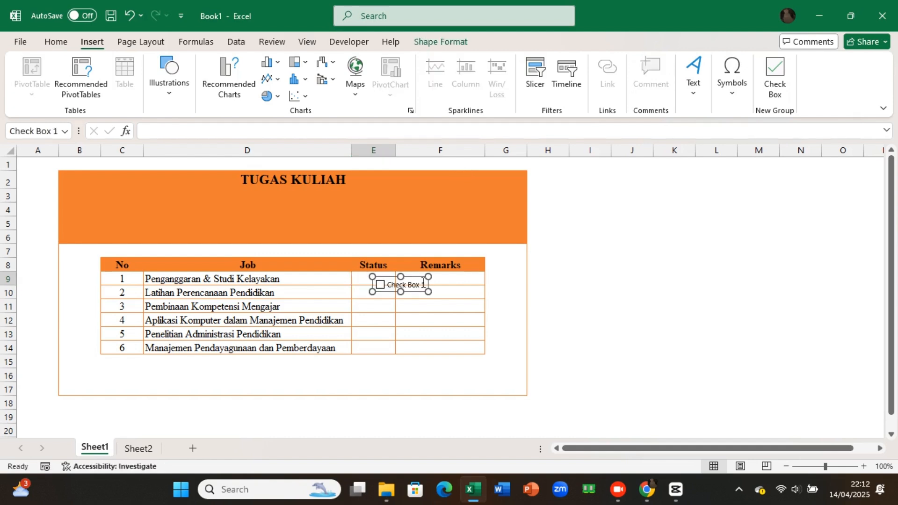
Step: Delete the check box's label text, shrink its frame and centre it in Status cell E9
{"action": "left_click", "coordinate": [403, 285]}
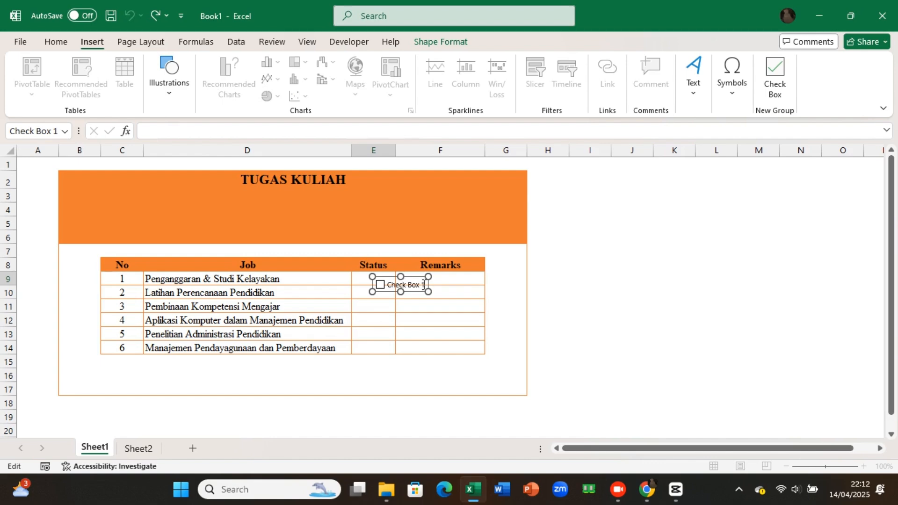
{"action": "left_click_drag", "start_coordinate": [423, 285], "coordinate": [388, 285]}
{"action": "key", "text": "BackSpace"}
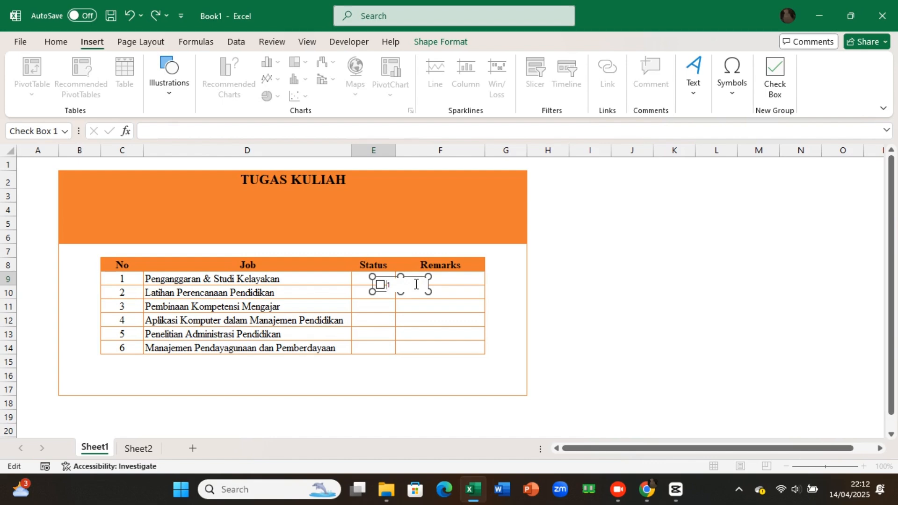
{"action": "key", "text": "Delete"}
{"action": "left_click_drag", "start_coordinate": [428, 292], "coordinate": [397, 294]}
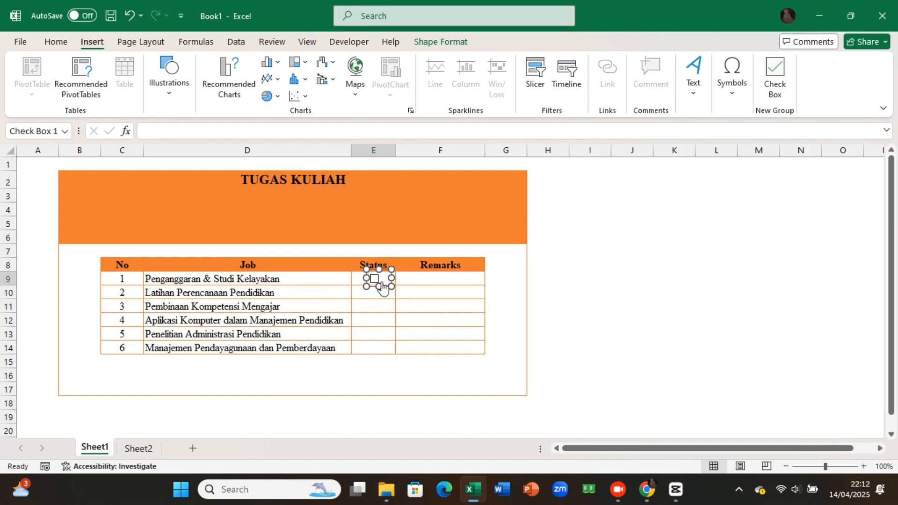
Step: Duplicate the check box and place one copy in each remaining Status cell from E10 to E14
{"action": "key", "text": "ctrl+d"}
{"action": "key", "text": "ctrl+d"}
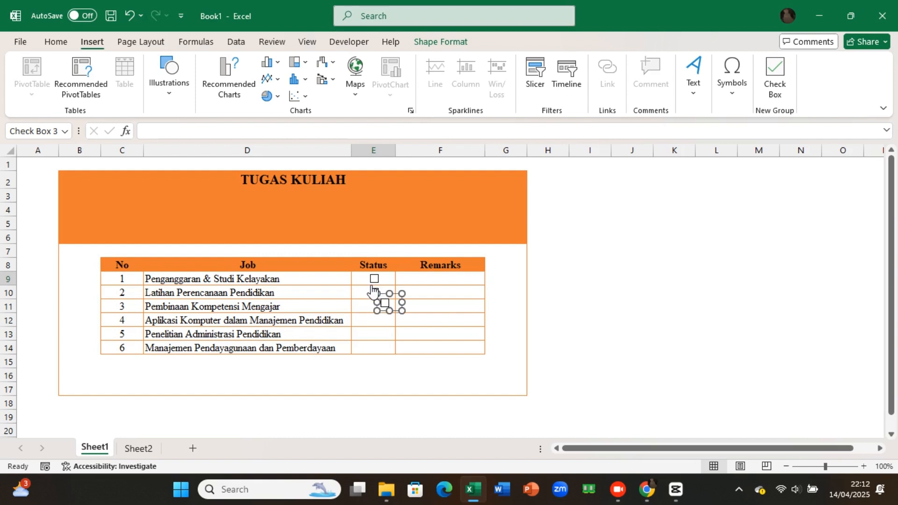
{"action": "left_click_drag", "start_coordinate": [387, 303], "coordinate": [378, 308]}
{"action": "left_click_drag", "start_coordinate": [379, 307], "coordinate": [373, 317]}
{"action": "left_click", "coordinate": [372, 319]}
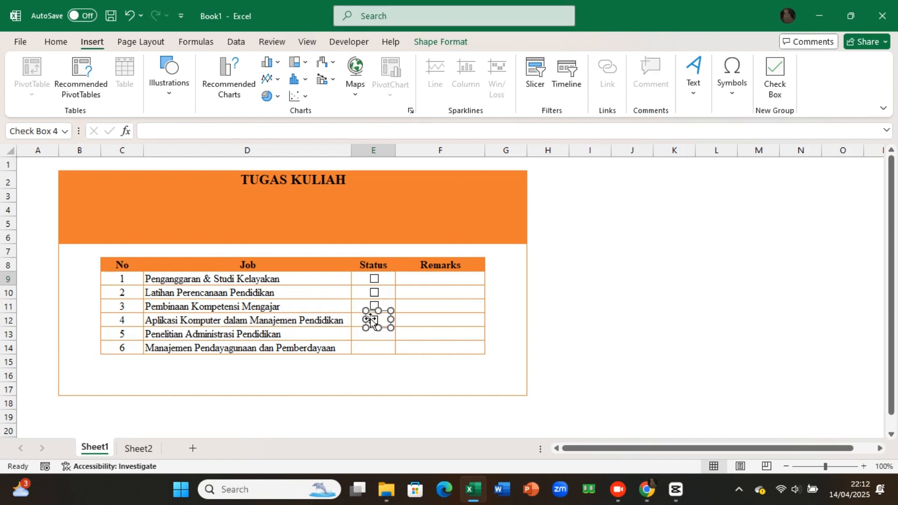
{"action": "left_click_drag", "start_coordinate": [371, 320], "coordinate": [375, 334]}
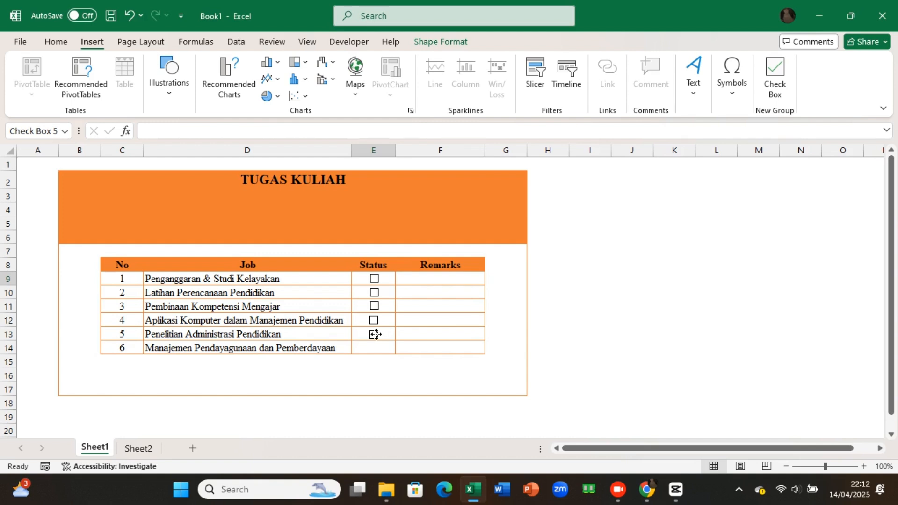
{"action": "left_click_drag", "start_coordinate": [375, 334], "coordinate": [375, 346]}
{"action": "key", "text": "Escape"}
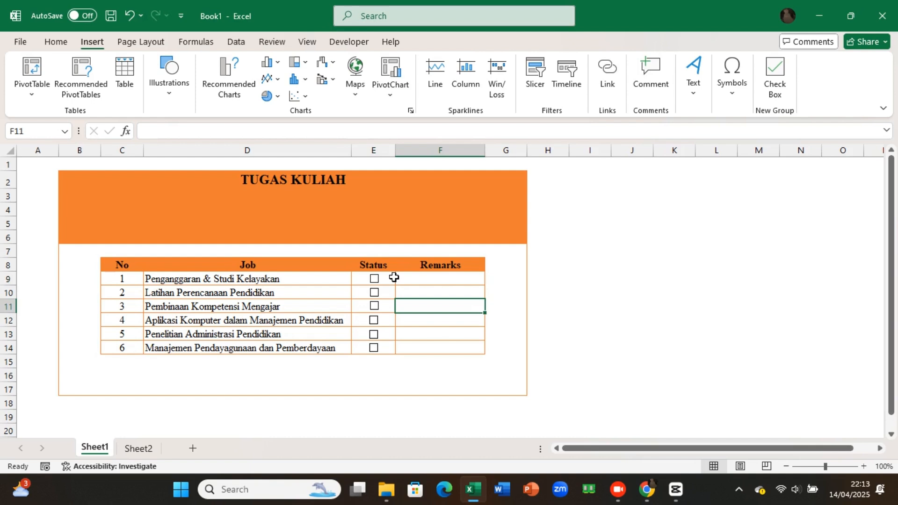
Step: Link each Status check box to the column A cell of its row, A9 to A14, and toggle the first one as a test
{"action": "left_click", "coordinate": [360, 276]}
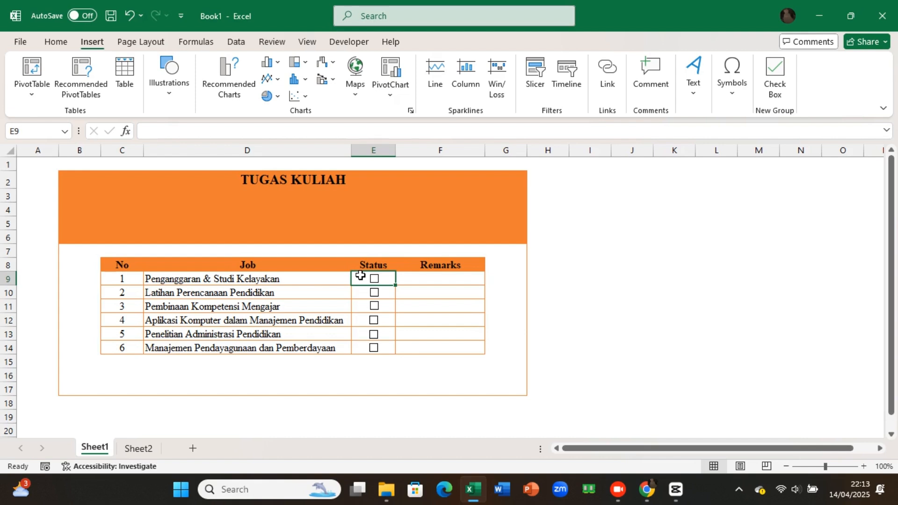
{"action": "left_click_drag", "start_coordinate": [360, 275], "coordinate": [363, 348]}
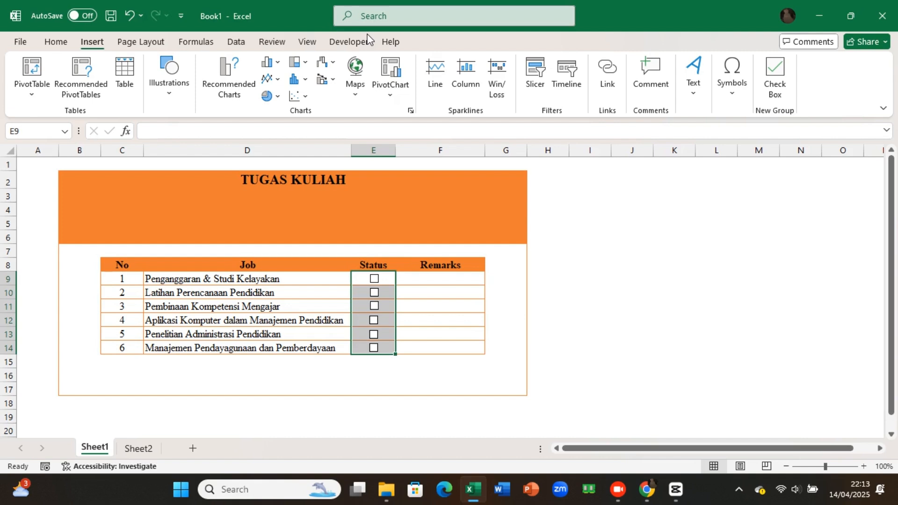
{"action": "left_click", "coordinate": [398, 292]}
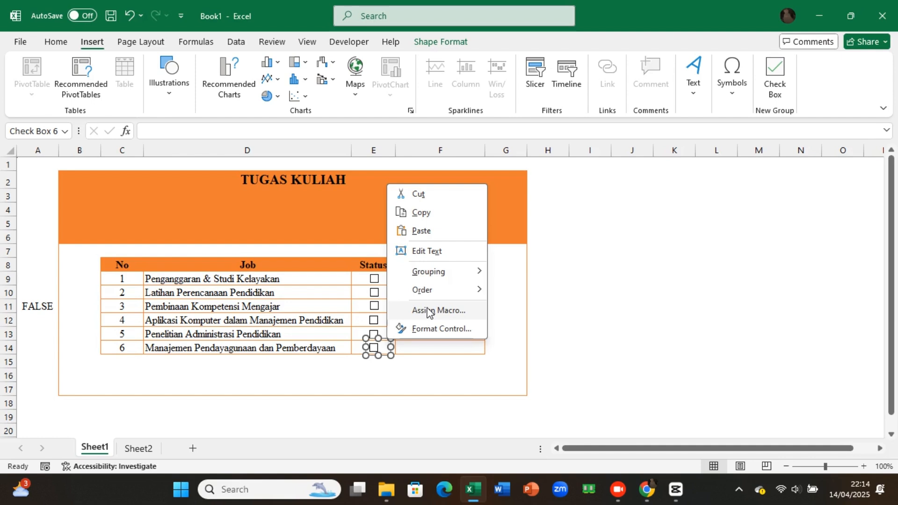
{"action": "right_click", "coordinate": [391, 335]}
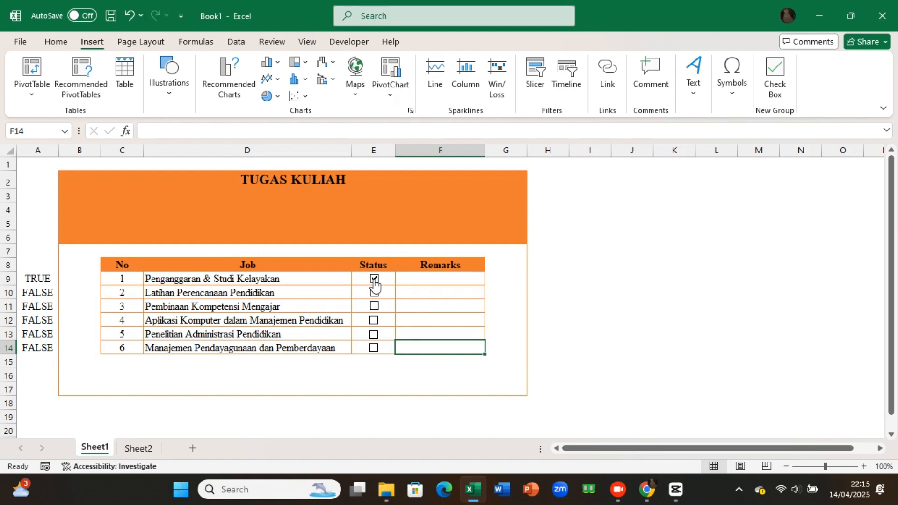
{"action": "left_click", "coordinate": [375, 280]}
Step: Start a formula-based conditional formatting rule for Job cells D9:D14 using the relative formula =A9
{"action": "left_click", "coordinate": [319, 283]}
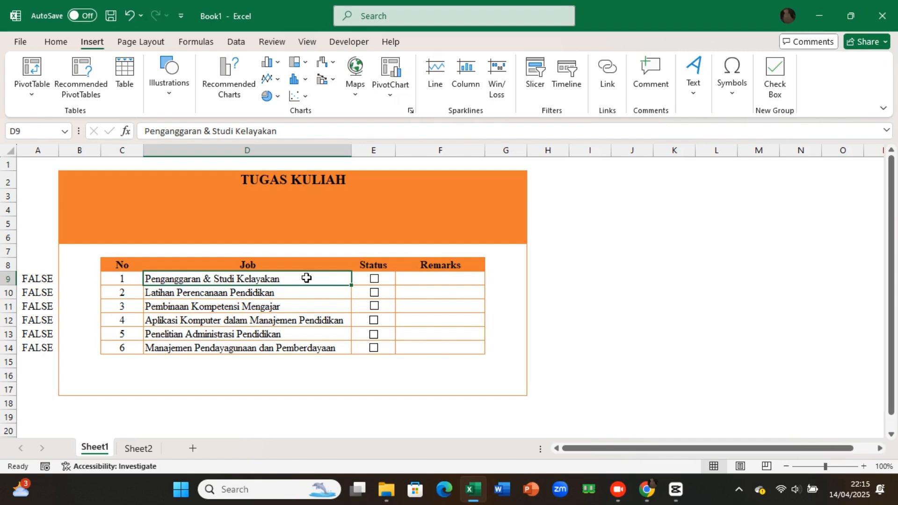
{"action": "left_click_drag", "start_coordinate": [305, 299], "coordinate": [312, 347]}
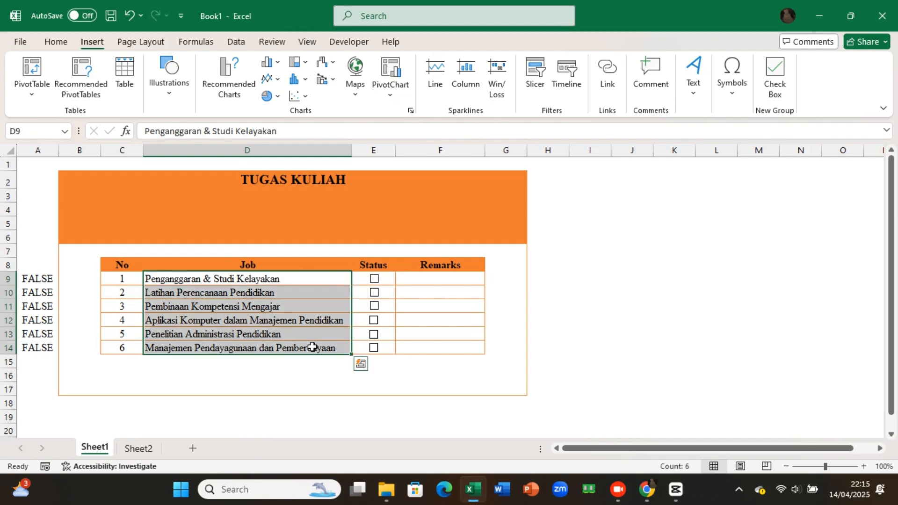
{"action": "key", "text": "alt+o"}
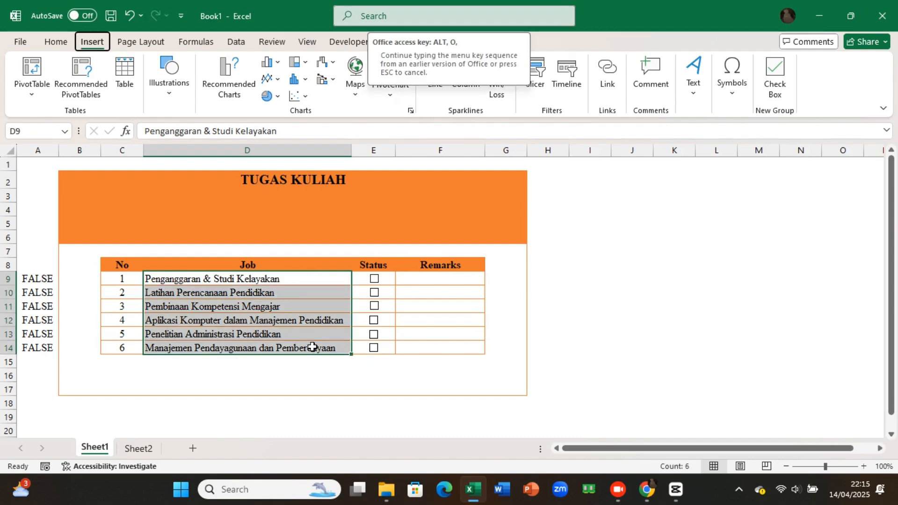
{"action": "key", "text": "d"}
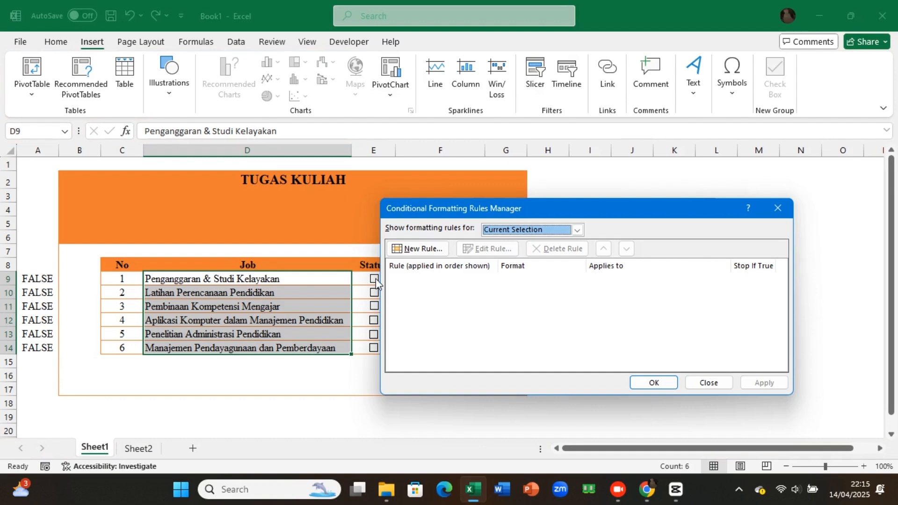
{"action": "left_click", "coordinate": [423, 250]}
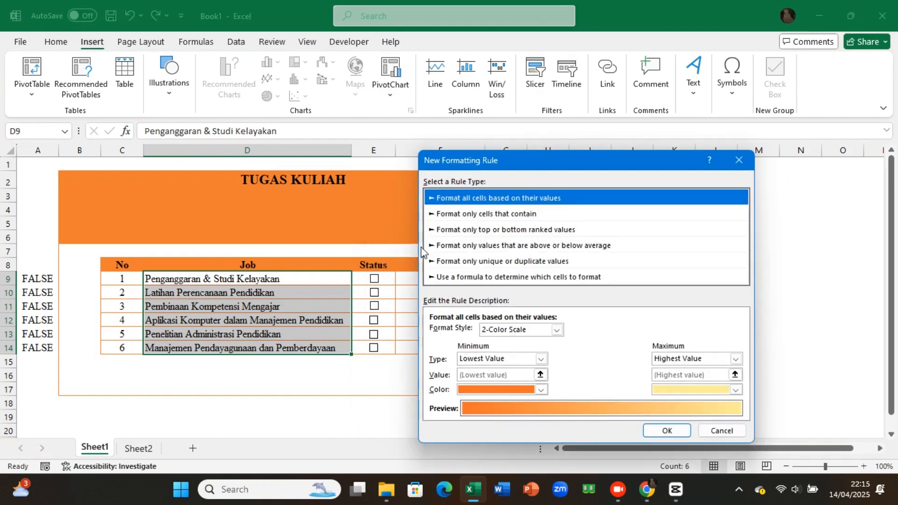
{"action": "left_click", "coordinate": [509, 278]}
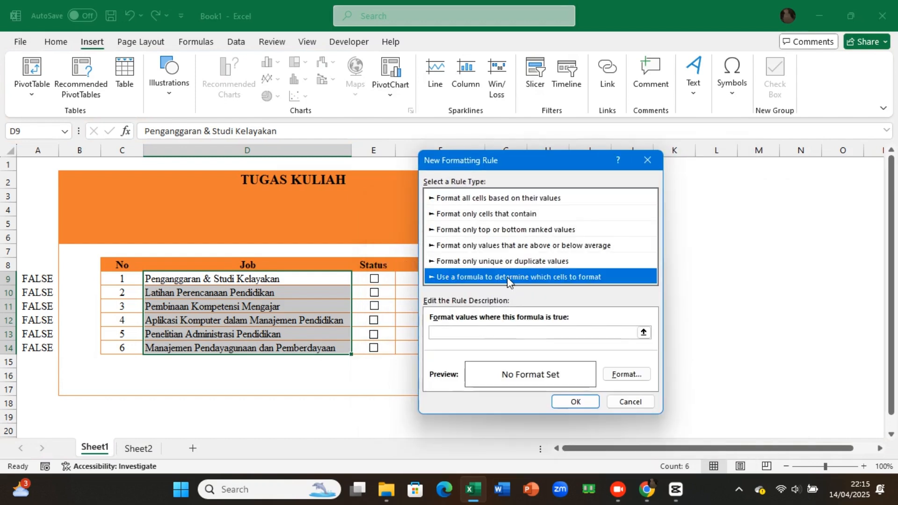
{"action": "left_click", "coordinate": [514, 330]}
{"action": "left_click", "coordinate": [515, 330]}
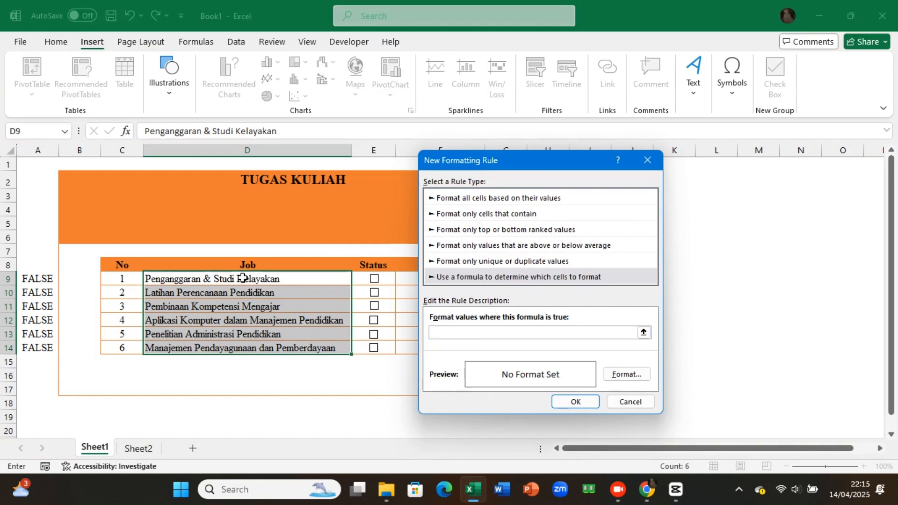
{"action": "left_click", "coordinate": [45, 279]}
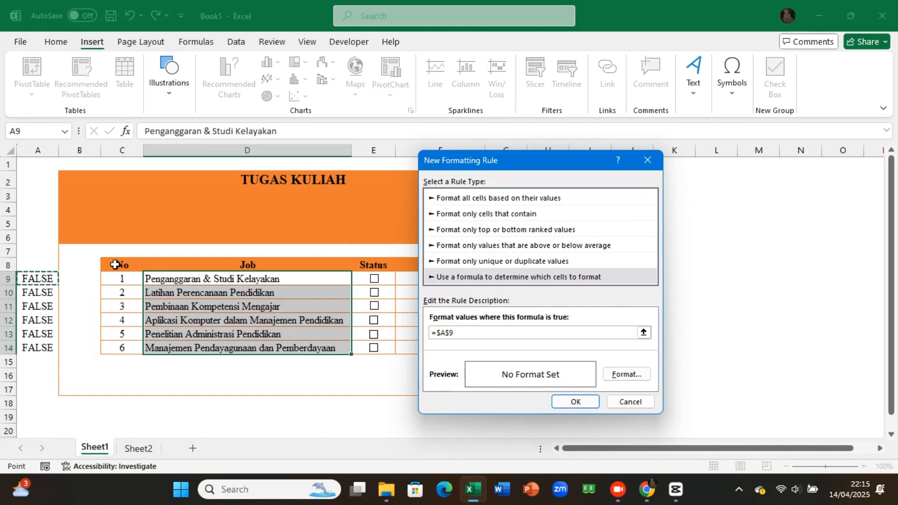
{"action": "left_click", "coordinate": [441, 333]}
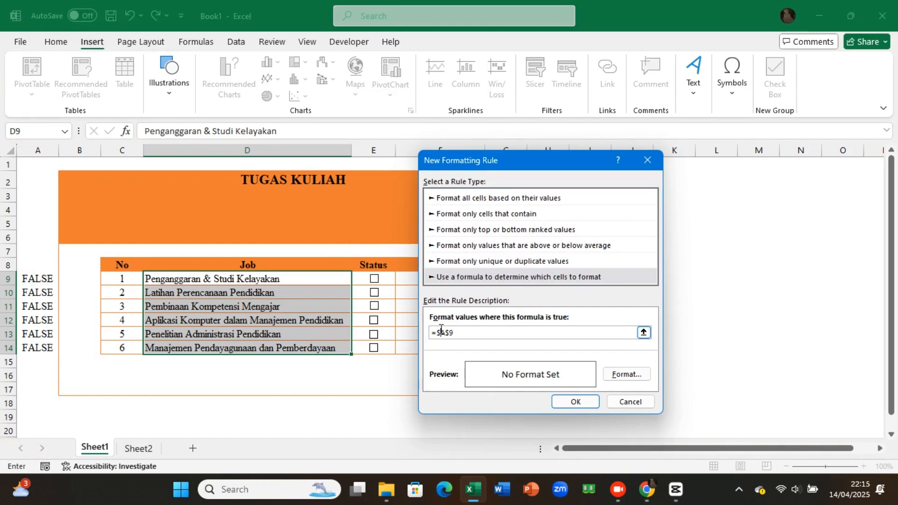
{"action": "key", "text": "BackSpace"}
Step: Give the =A9 rule a strikethrough effect and green font colour, and apply it to the Job cells
{"action": "left_click", "coordinate": [635, 375]}
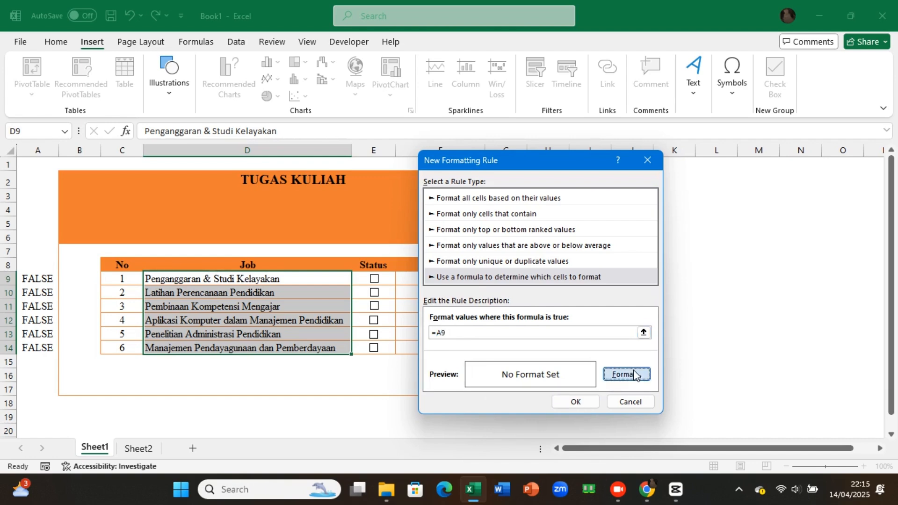
{"action": "left_click", "coordinate": [516, 275]}
{"action": "left_click", "coordinate": [431, 274]}
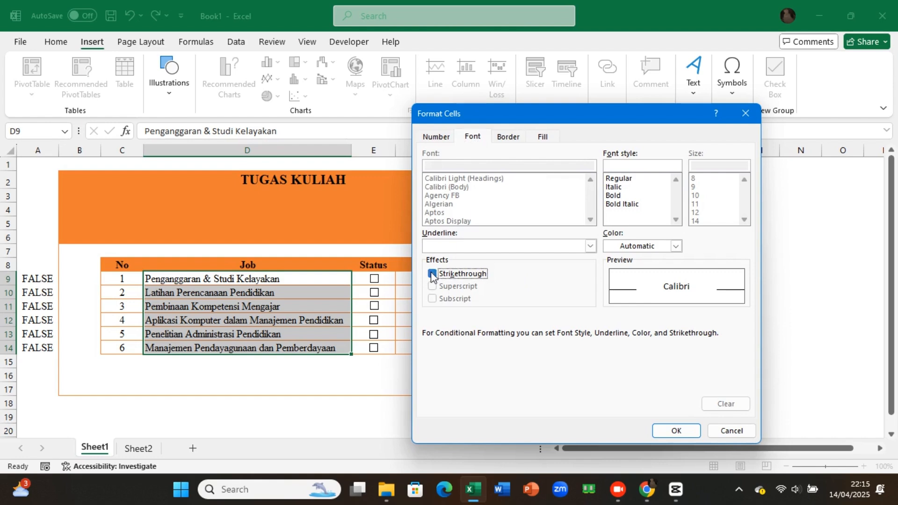
{"action": "left_click", "coordinate": [676, 246]}
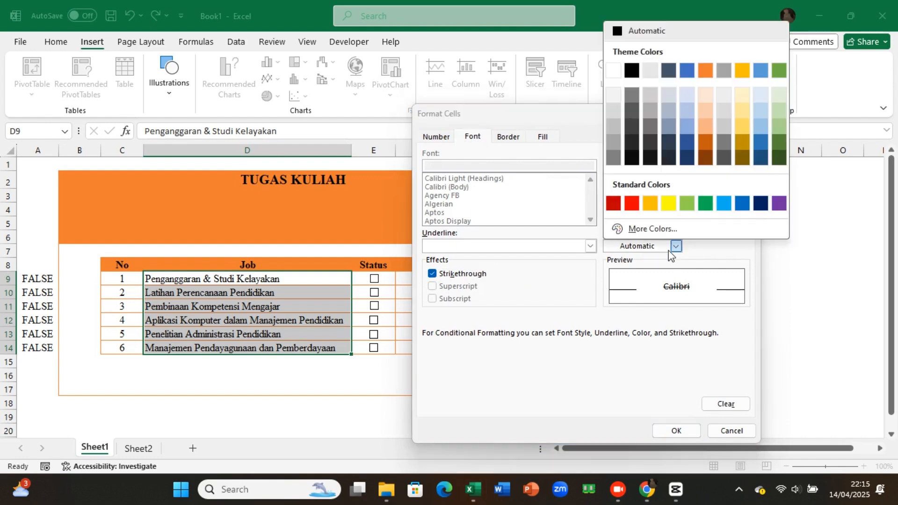
{"action": "left_click", "coordinate": [706, 203]}
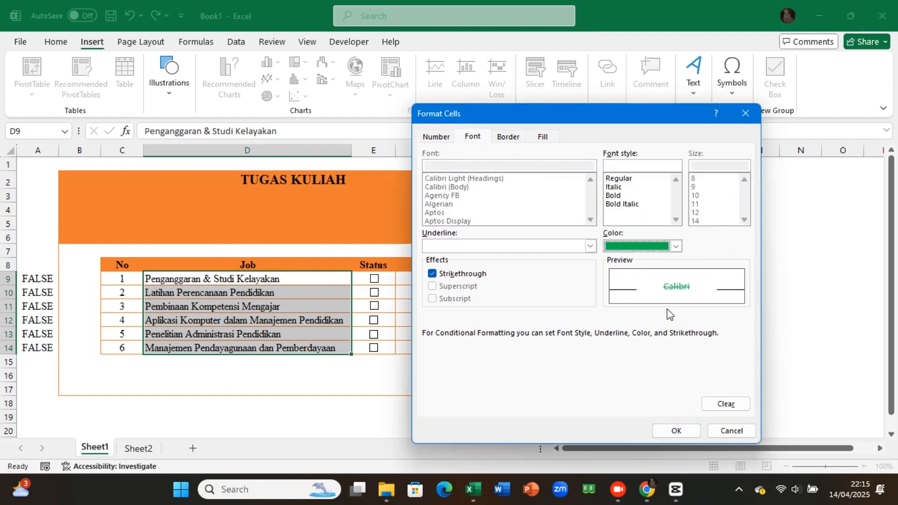
{"action": "left_click", "coordinate": [676, 431]}
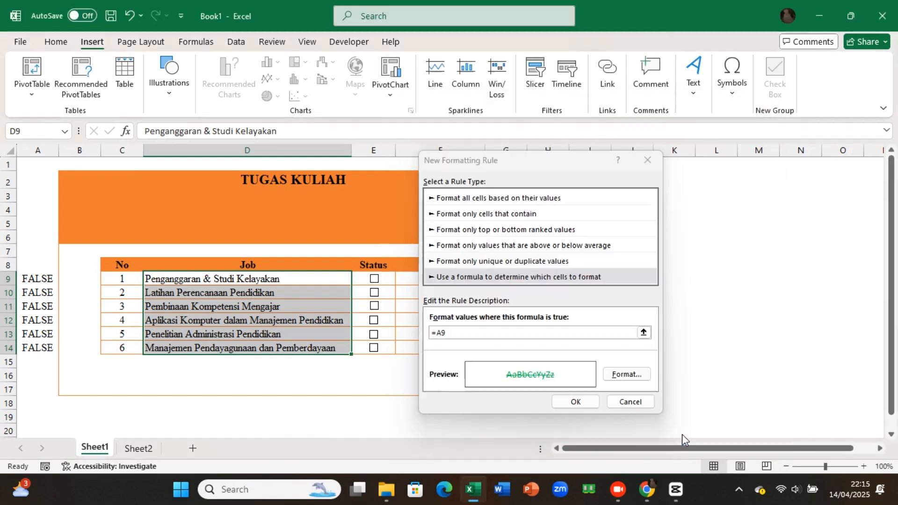
{"action": "left_click", "coordinate": [576, 404]}
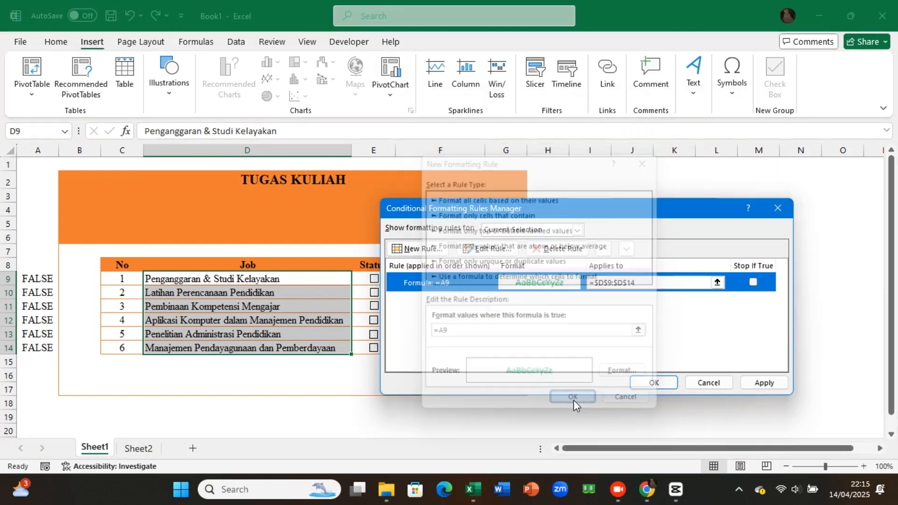
{"action": "left_click", "coordinate": [765, 384]}
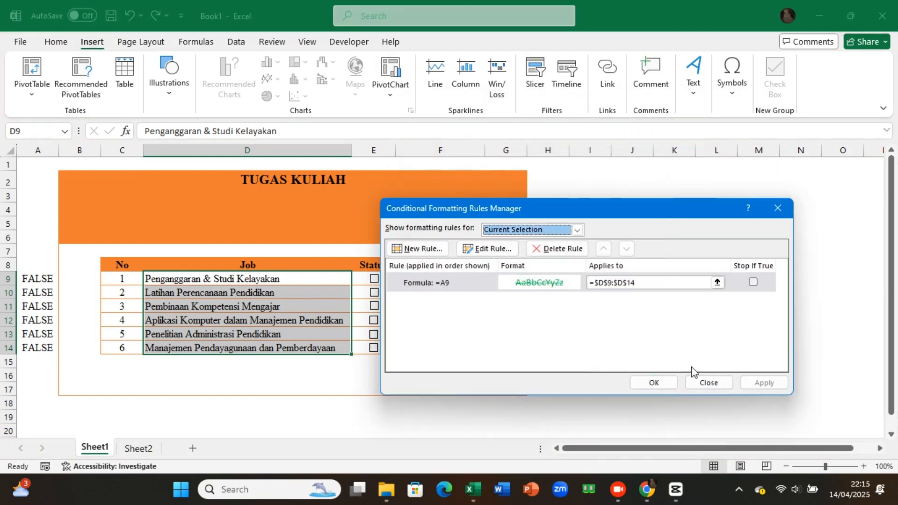
{"action": "left_click", "coordinate": [655, 383]}
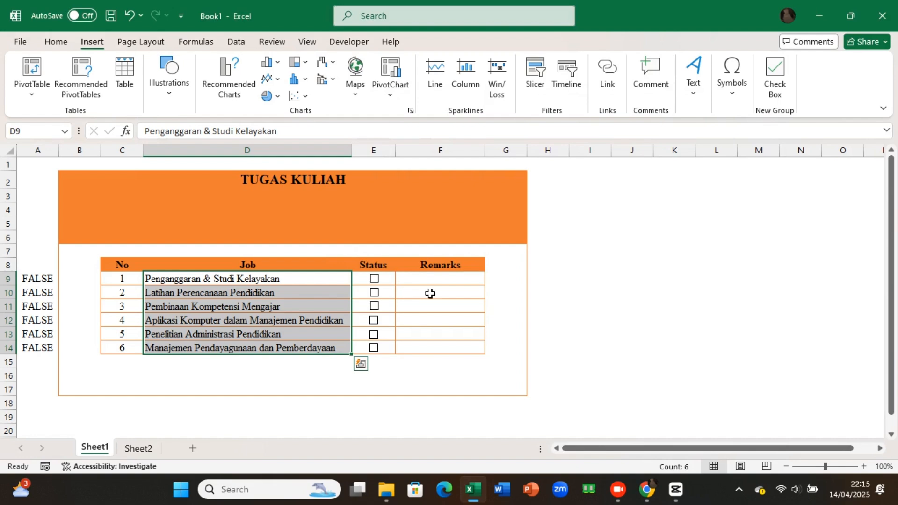
Step: Toggle the Status check box of the first job on and off to test its conditional formatting
{"action": "left_click", "coordinate": [375, 280]}
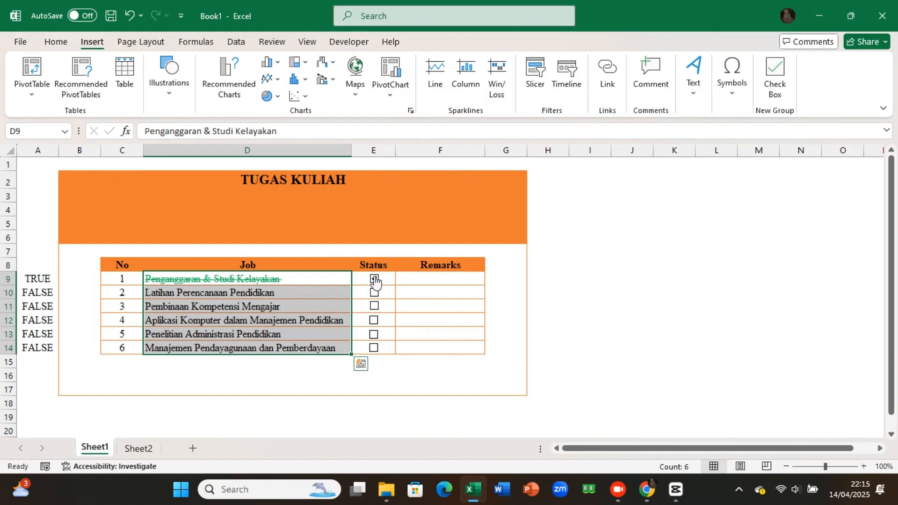
{"action": "left_click", "coordinate": [394, 283]}
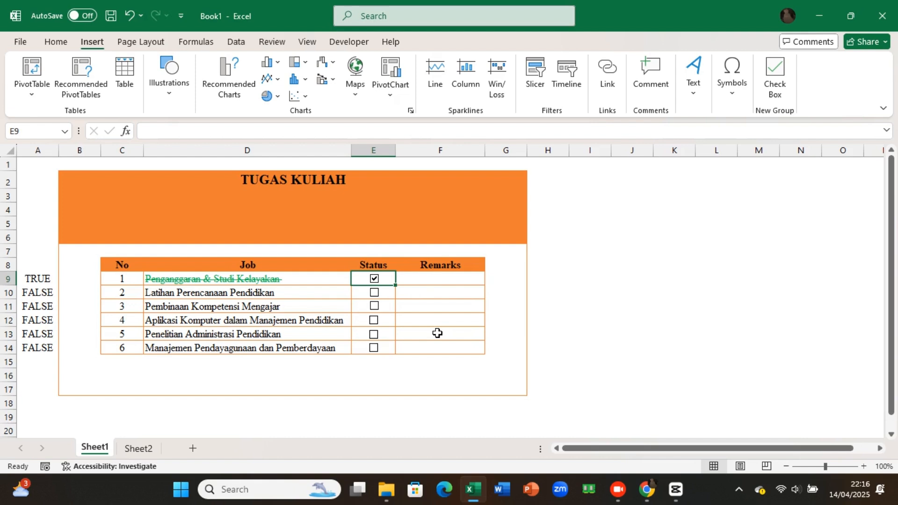
{"action": "left_click", "coordinate": [374, 280]}
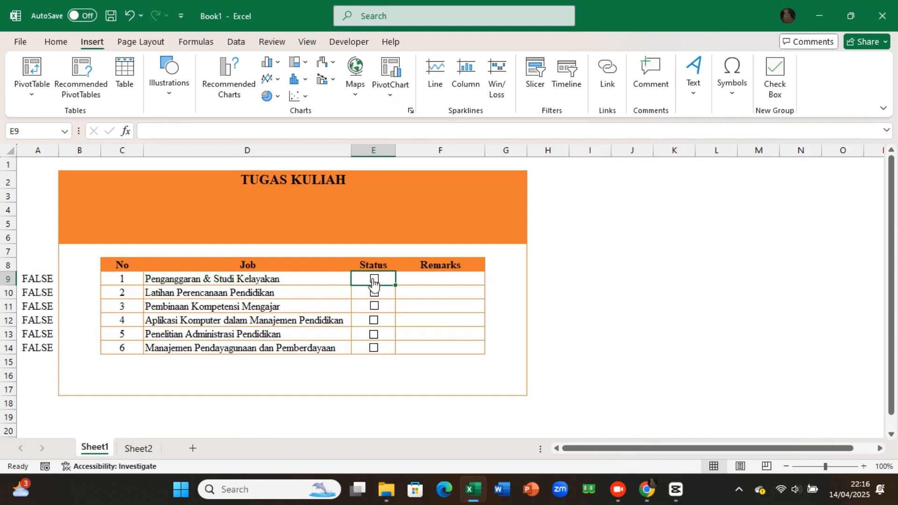
{"action": "left_click", "coordinate": [374, 280]}
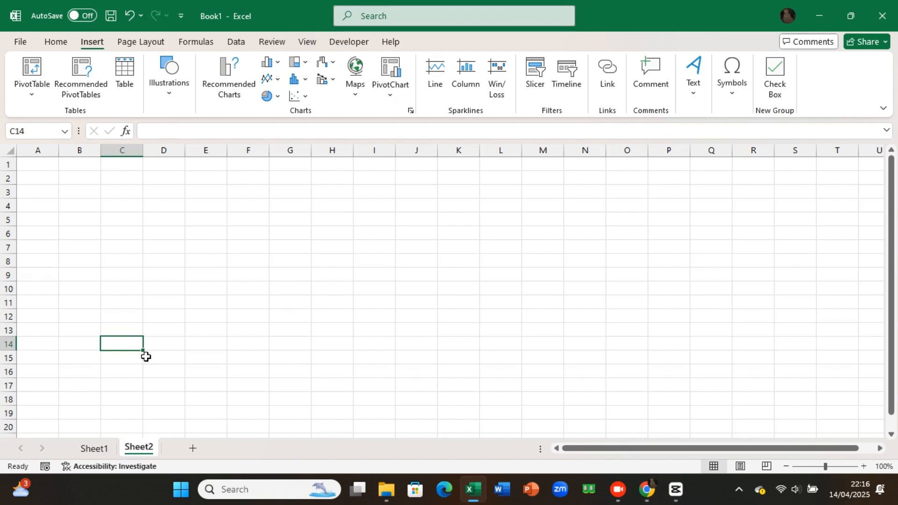
Step: On Sheet2, enter the labels Total Job in B4, Pending in D4 and Completed in F4
{"action": "left_click", "coordinate": [89, 204]}
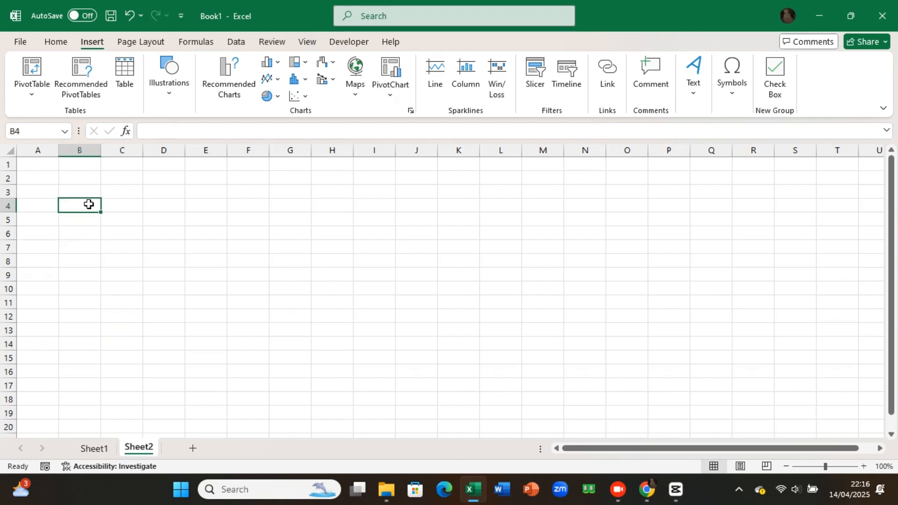
{"action": "type", "text": "Total"}
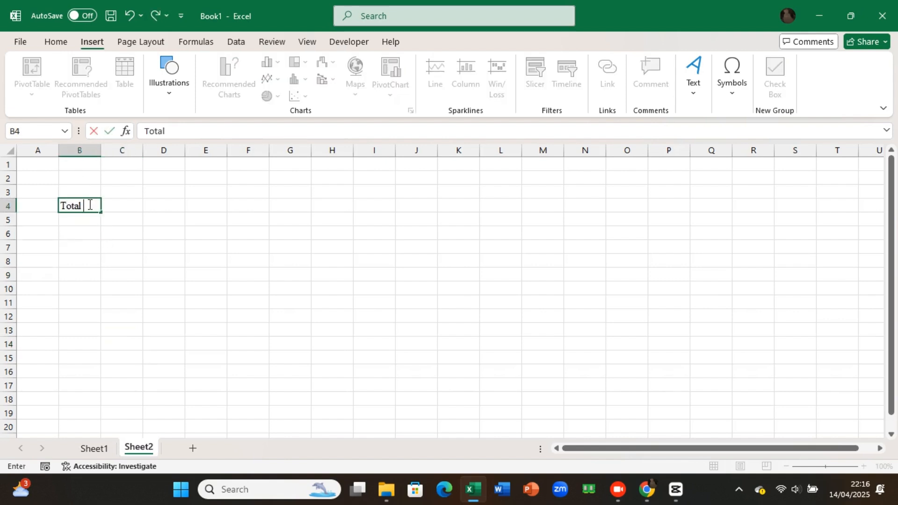
{"action": "type", "text": " sub"}
{"action": "key", "text": "Tab"}
{"action": "key", "text": "Tab"}
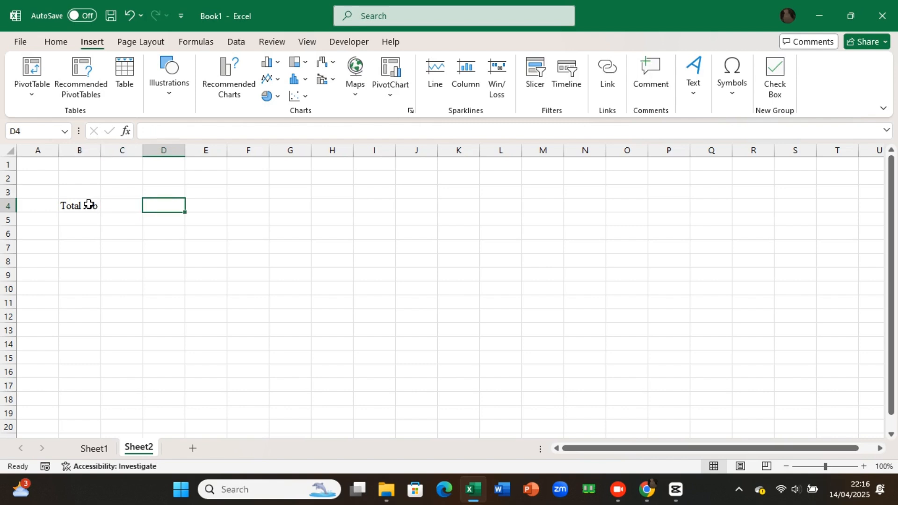
{"action": "type", "text": "Pending"}
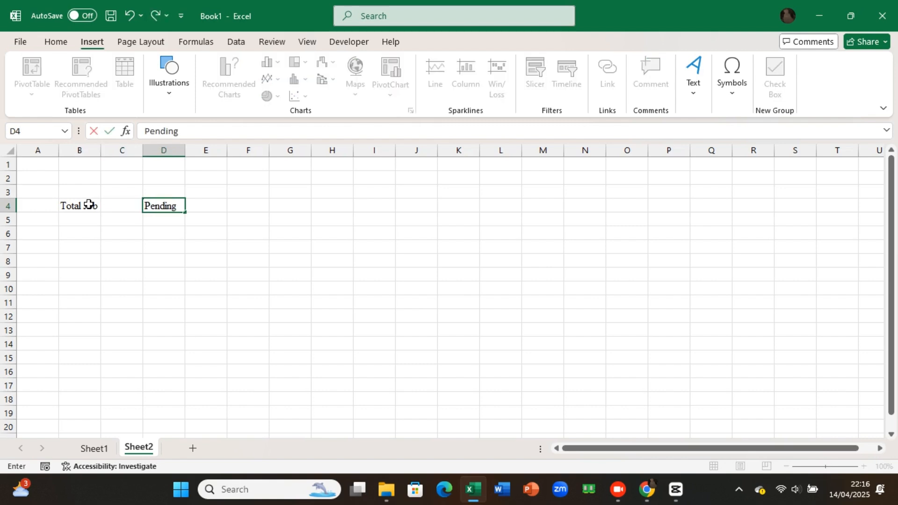
{"action": "key", "text": "Tab"}
{"action": "key", "text": "Tab"}
{"action": "type", "text": "Completed"}
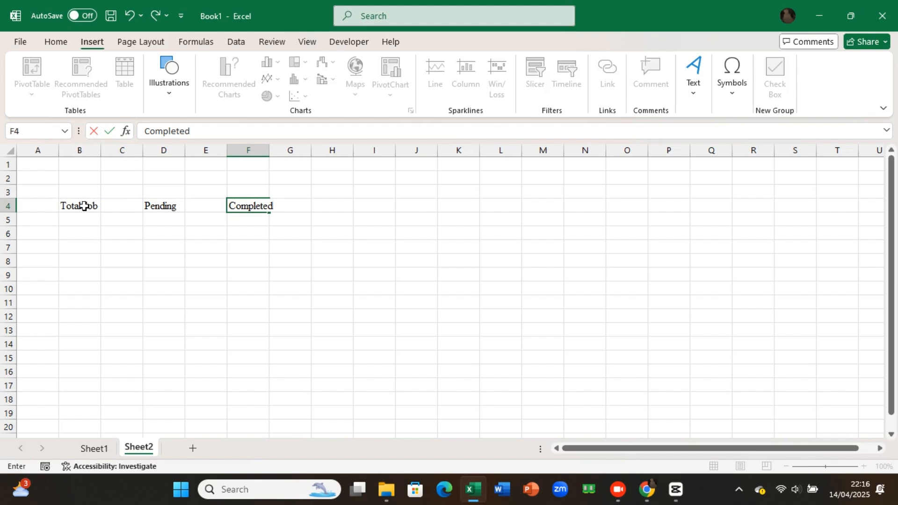
Step: Widen columns B, D and F on Sheet2 slightly so the Total Job, Pending and Completed labels fit
{"action": "left_click", "coordinate": [89, 151], "text": "ctrl"}
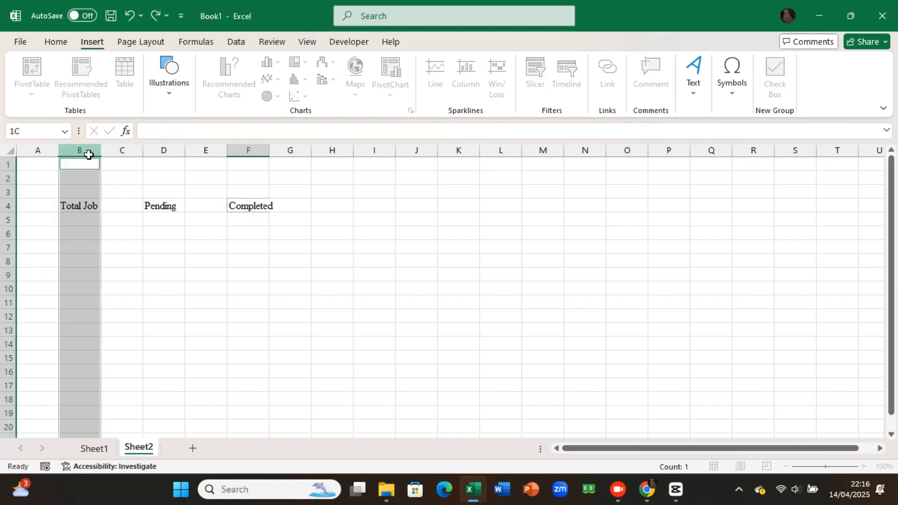
{"action": "left_click", "coordinate": [163, 151], "text": "ctrl"}
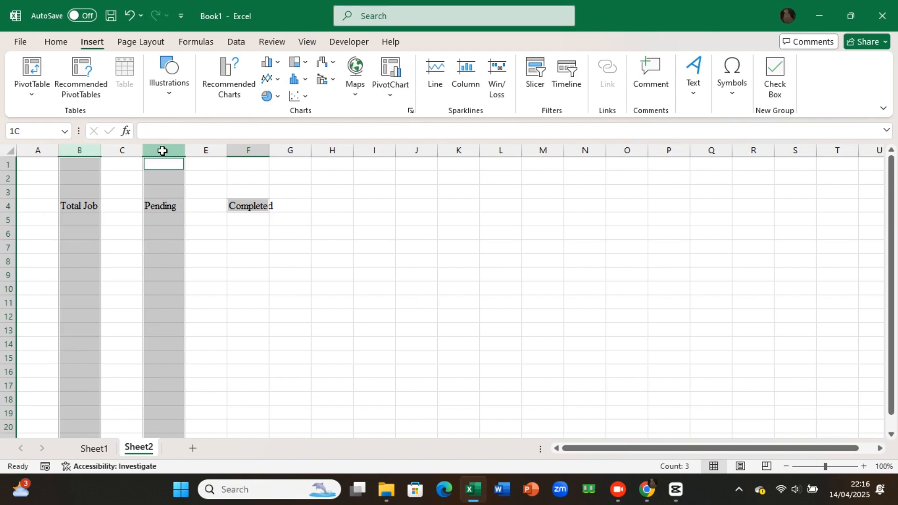
{"action": "left_click", "coordinate": [244, 149], "text": "ctrl"}
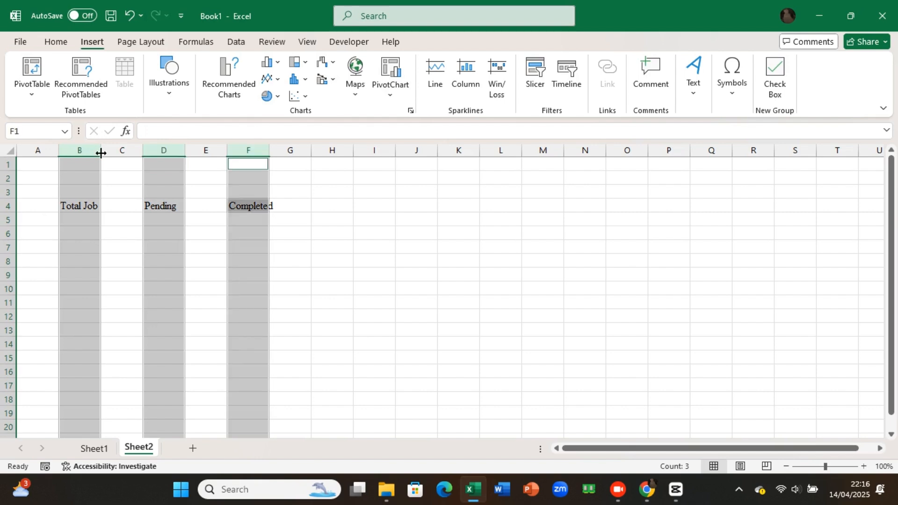
{"action": "left_click_drag", "start_coordinate": [101, 153], "coordinate": [105, 154]}
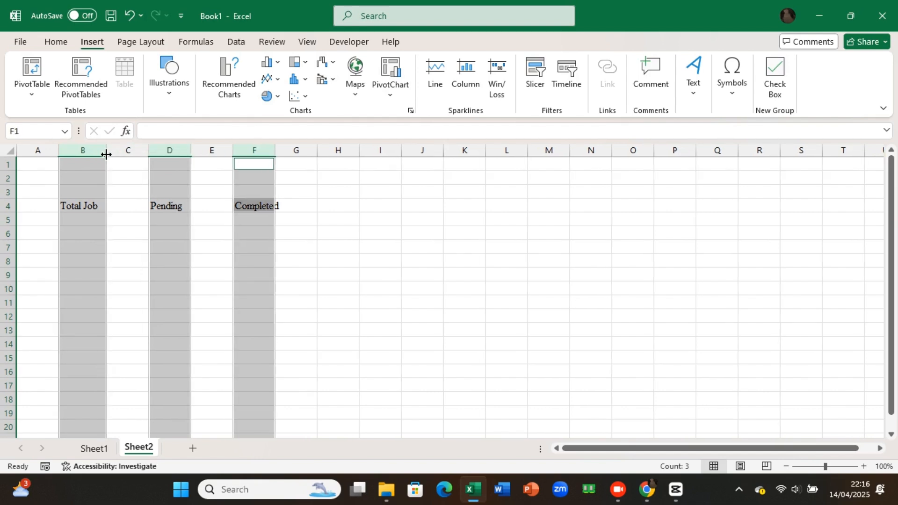
{"action": "left_click_drag", "start_coordinate": [279, 152], "coordinate": [286, 155]}
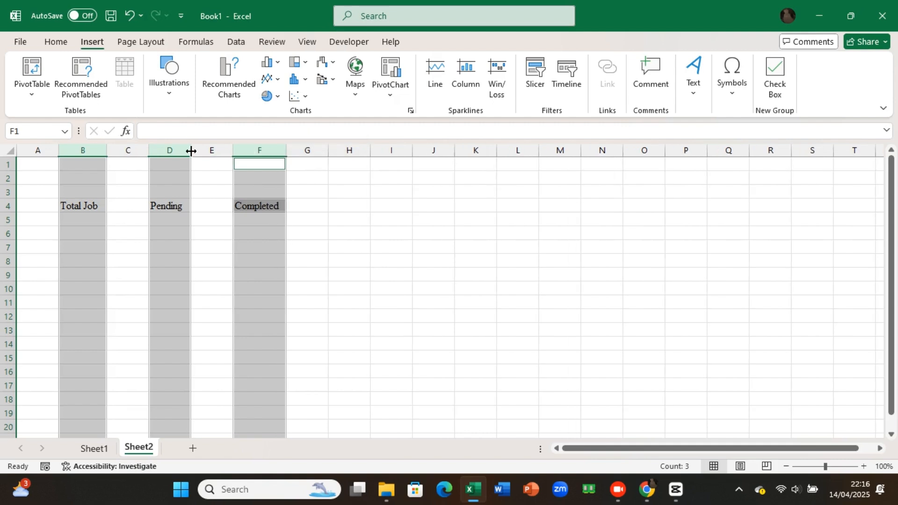
{"action": "left_click_drag", "start_coordinate": [191, 151], "coordinate": [197, 152]}
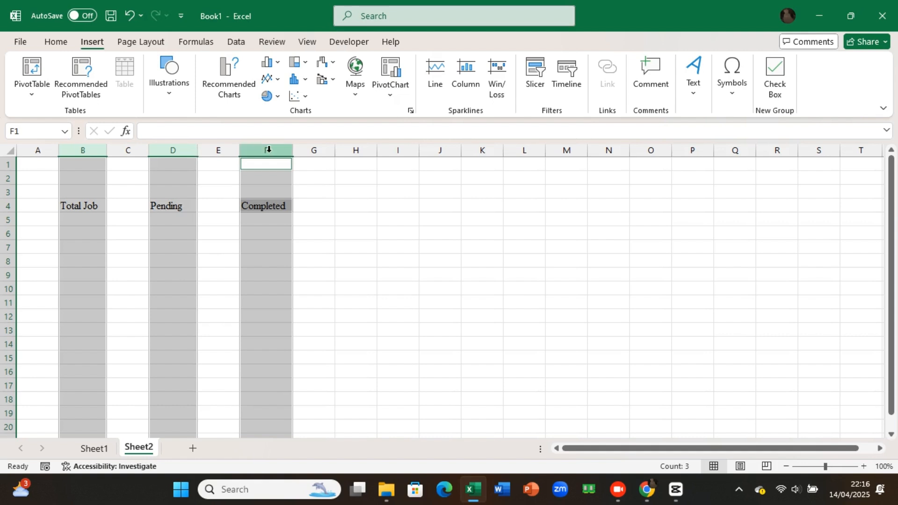
Step: Select columns B, D and F on Sheet2 and widen the Pending column slightly
{"action": "left_click", "coordinate": [156, 178]}
{"action": "left_click", "coordinate": [97, 150], "text": "shift"}
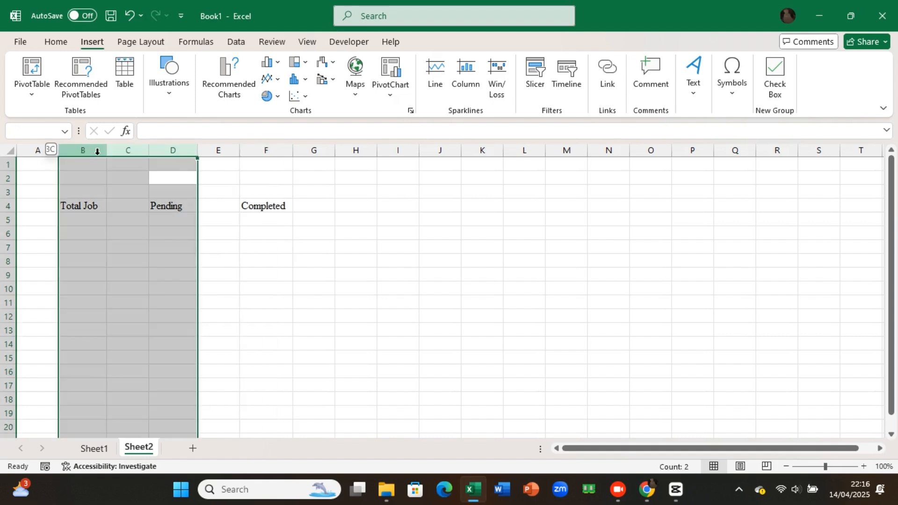
{"action": "left_click", "coordinate": [174, 175]}
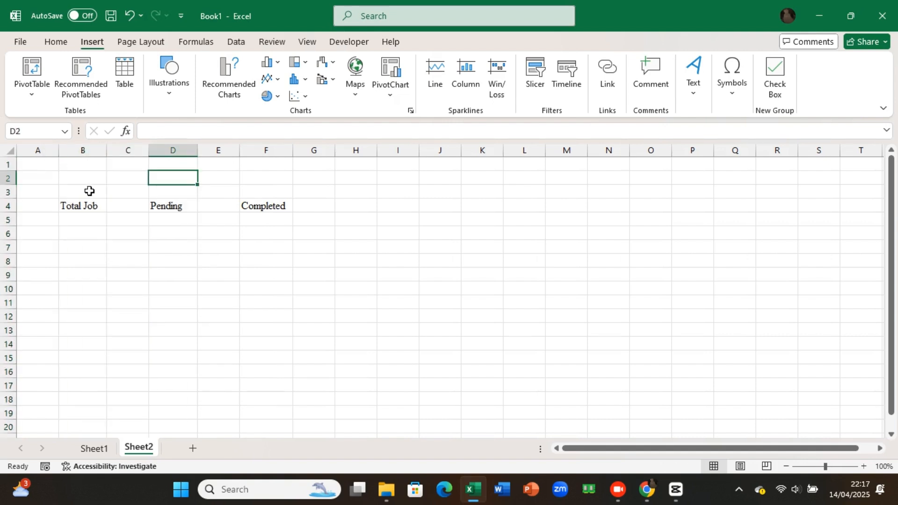
{"action": "left_click", "coordinate": [82, 150], "text": "ctrl"}
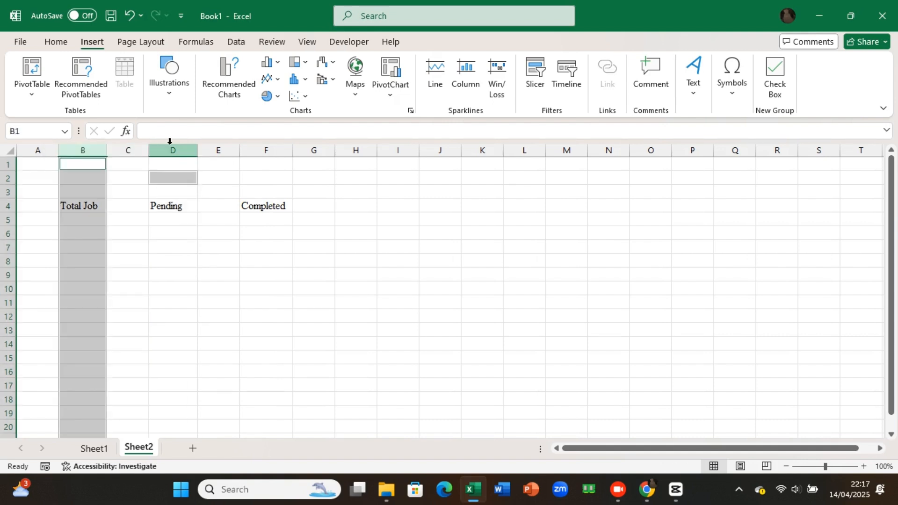
{"action": "left_click", "coordinate": [169, 142], "text": "ctrl"}
{"action": "left_click", "coordinate": [260, 144], "text": "ctrl"}
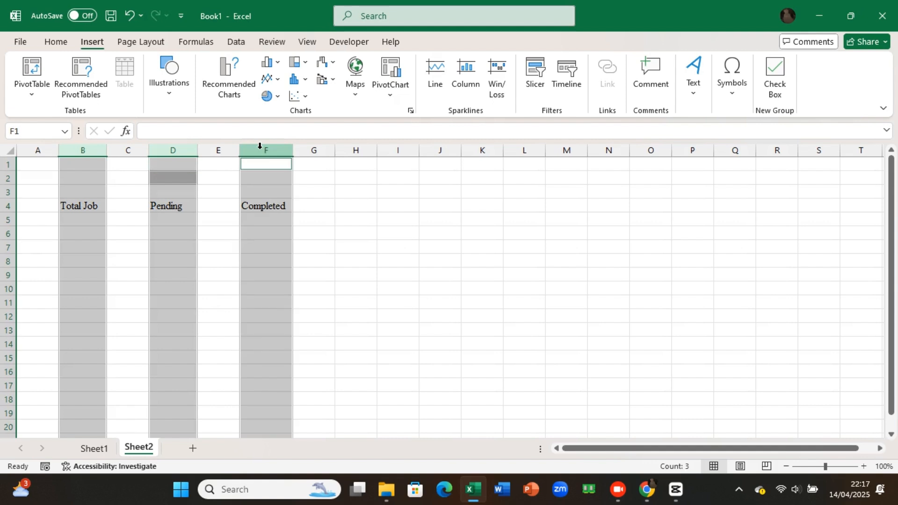
{"action": "left_click_drag", "start_coordinate": [197, 150], "coordinate": [199, 152]}
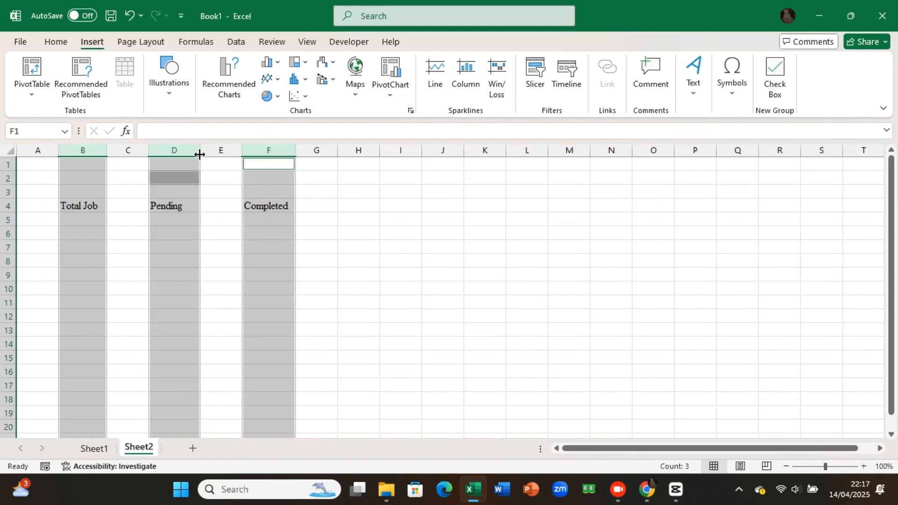
Step: Bold and center the Total Job, Pending and Completed labels in B4:F4
{"action": "left_click", "coordinate": [70, 205]}
{"action": "left_click_drag", "start_coordinate": [69, 205], "coordinate": [277, 202]}
{"action": "key", "text": "ctrl+b"}
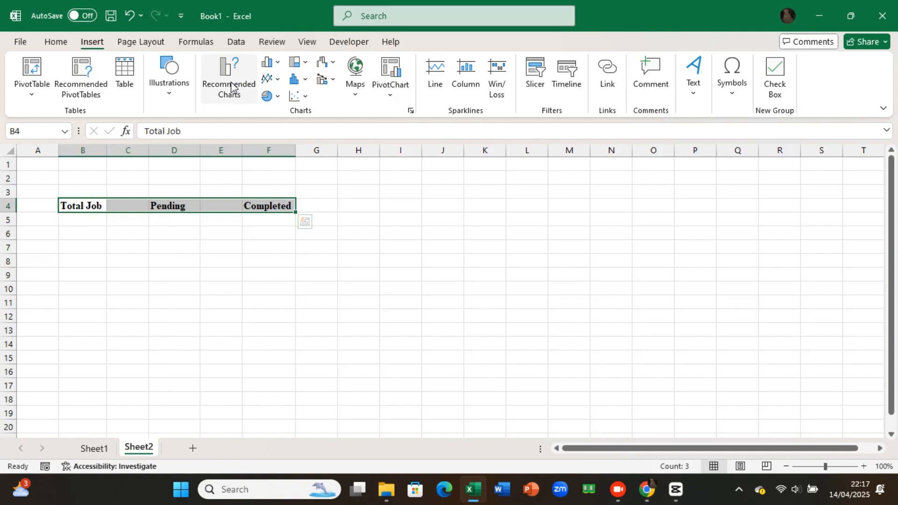
{"action": "left_click", "coordinate": [58, 42]}
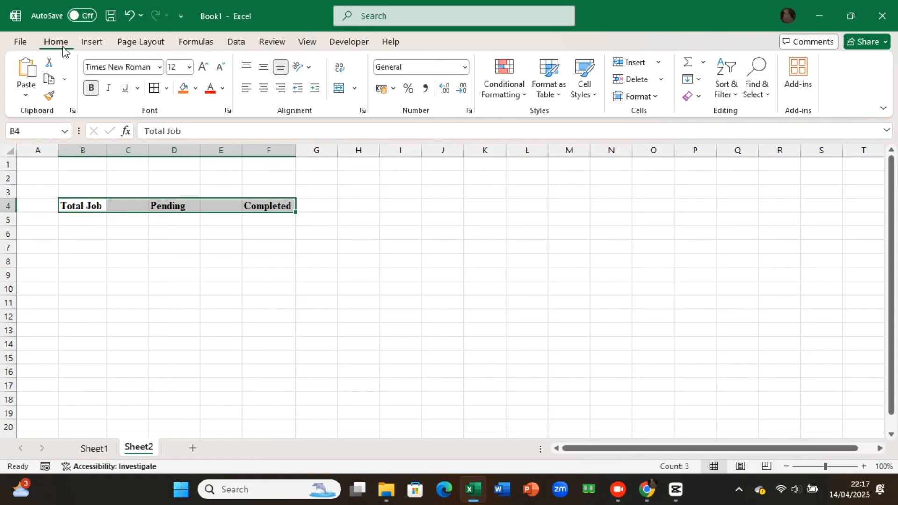
{"action": "key", "text": "ctrl+e"}
Step: Give the Total Job block B4:B6 blue outline and inside borders
{"action": "left_click", "coordinate": [88, 206]}
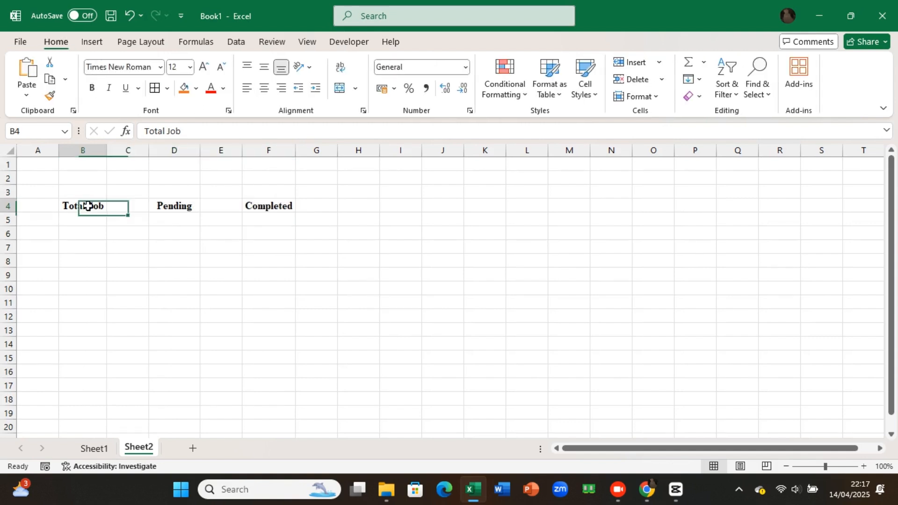
{"action": "left_click_drag", "start_coordinate": [88, 206], "coordinate": [86, 234]}
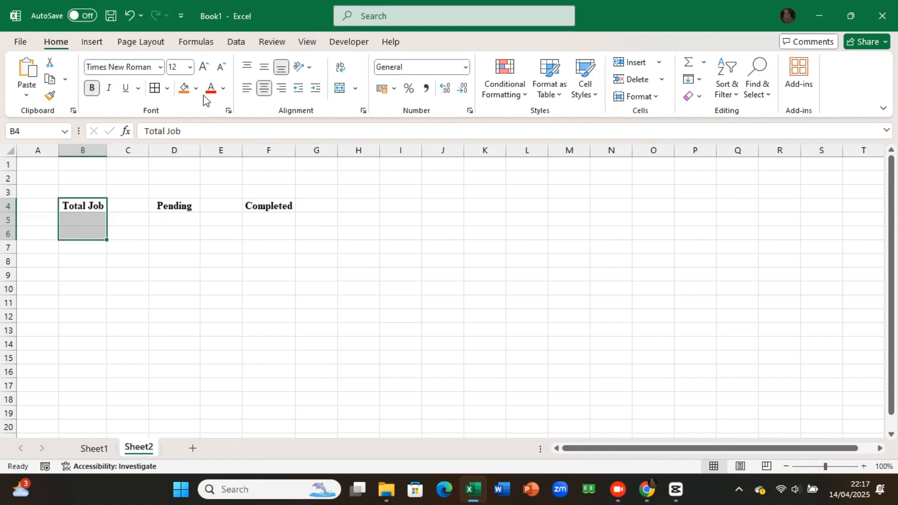
{"action": "left_click", "coordinate": [167, 88]}
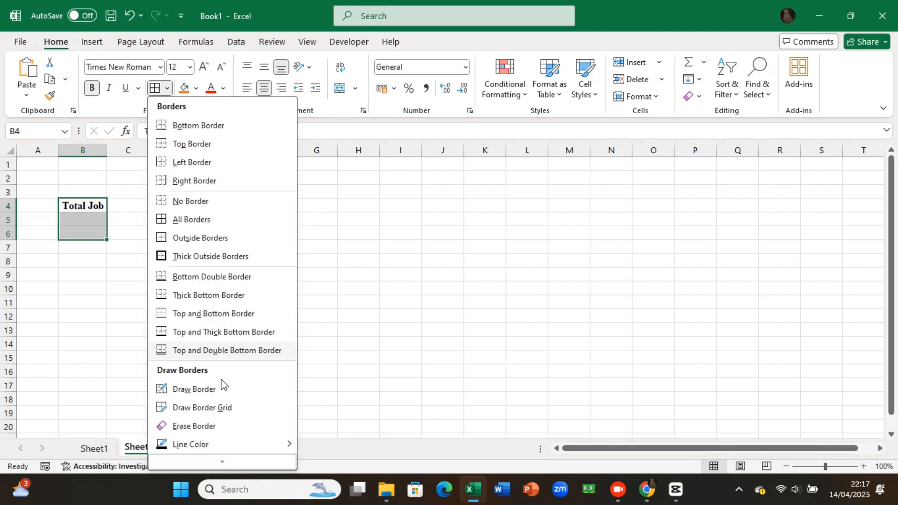
{"action": "mouse_move", "coordinate": [223, 459]}
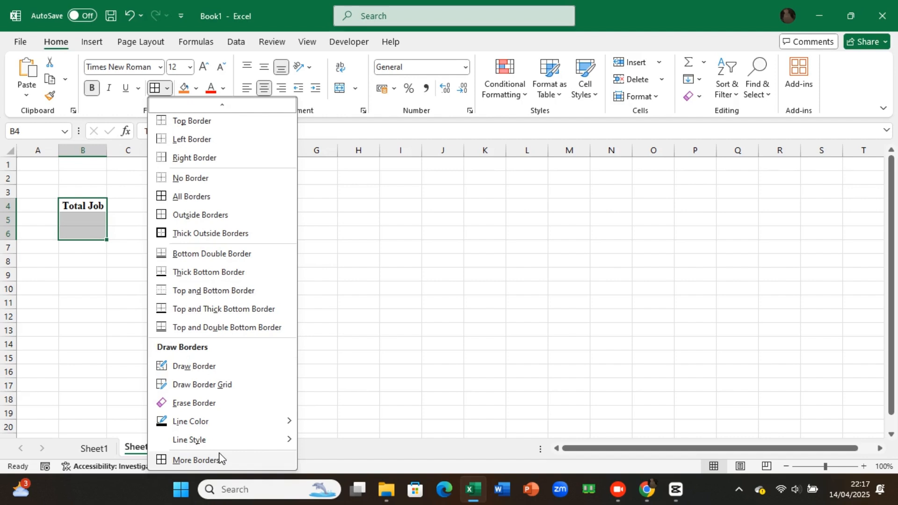
{"action": "left_click", "coordinate": [197, 460]}
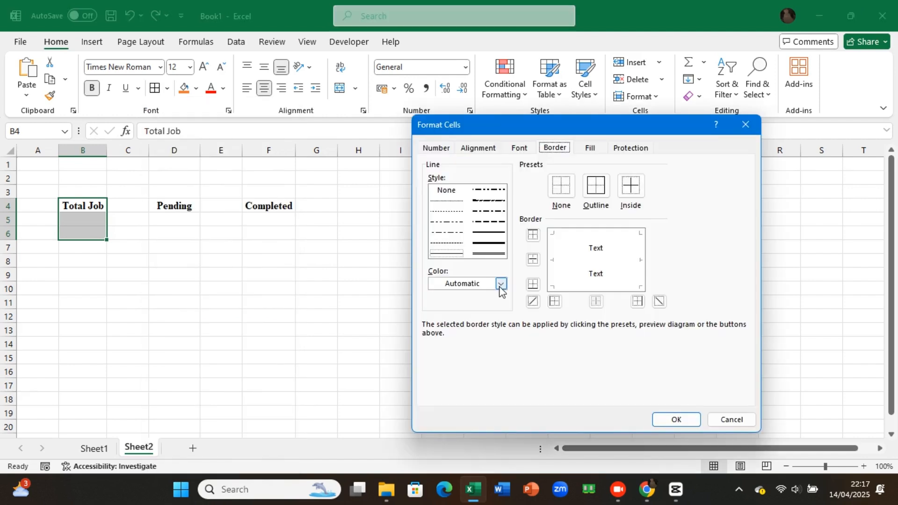
{"action": "left_click", "coordinate": [501, 285]}
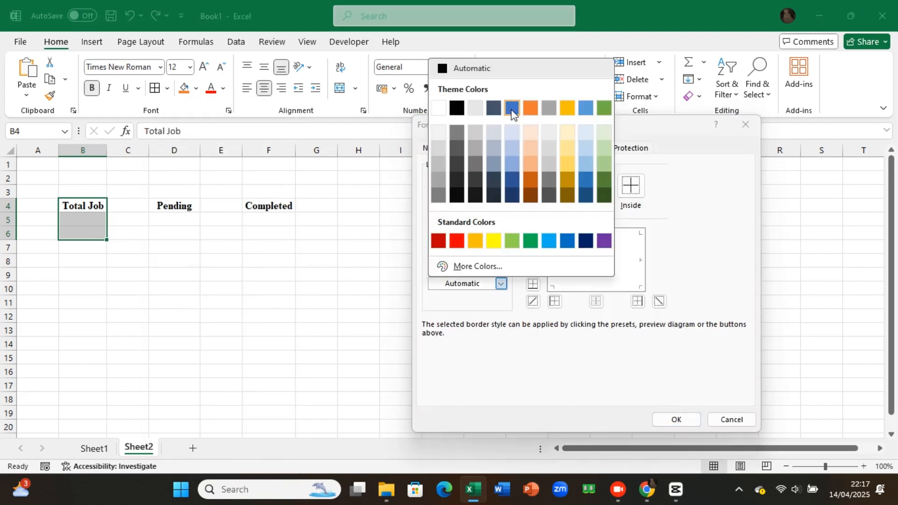
{"action": "left_click", "coordinate": [512, 108]}
{"action": "left_click", "coordinate": [596, 185]}
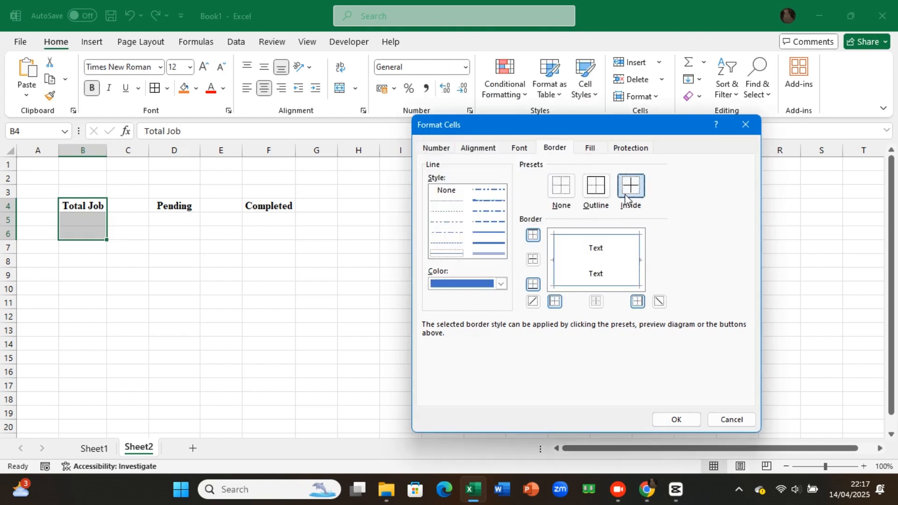
{"action": "left_click", "coordinate": [626, 198]}
{"action": "key", "text": "Return"}
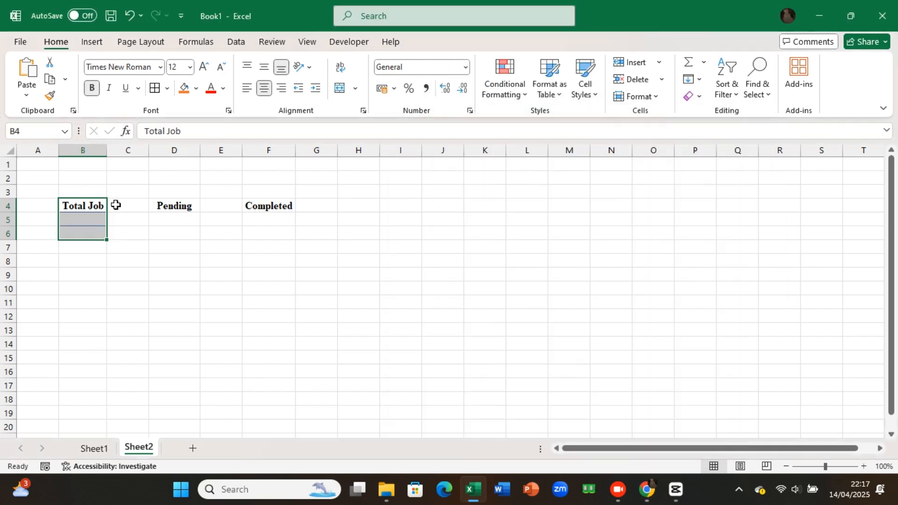
Step: Fill the Total Job header cell blue and the merged cells B5:B6 beneath it a lighter blue
{"action": "left_click", "coordinate": [97, 206]}
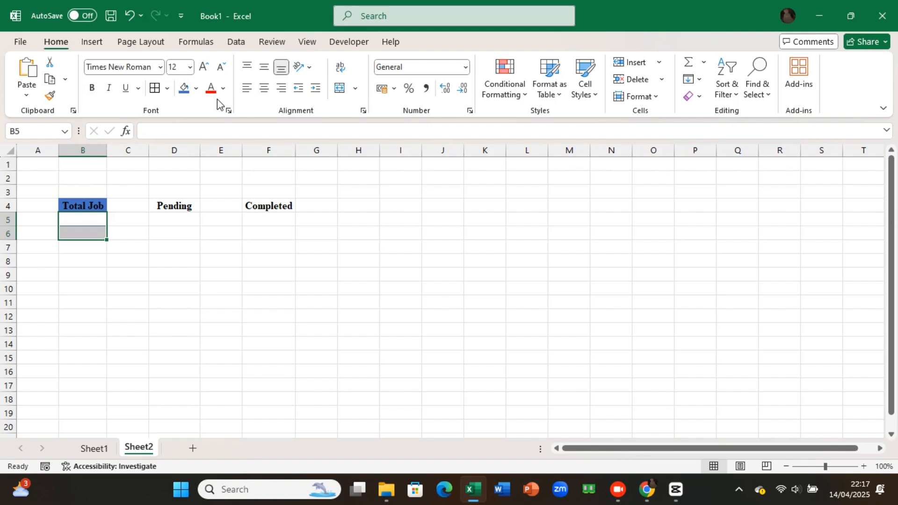
{"action": "left_click", "coordinate": [196, 88]}
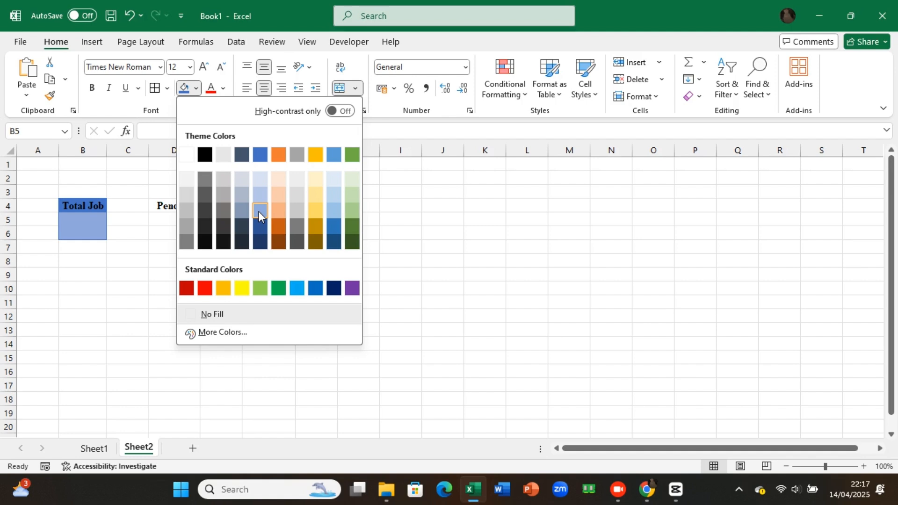
{"action": "left_click", "coordinate": [259, 211]}
Step: Format the Pending block D4:D6 with grey outline and inside borders, a grey header fill and merged light grey cells D5:D6
{"action": "left_click", "coordinate": [173, 212]}
{"action": "left_click", "coordinate": [169, 88]}
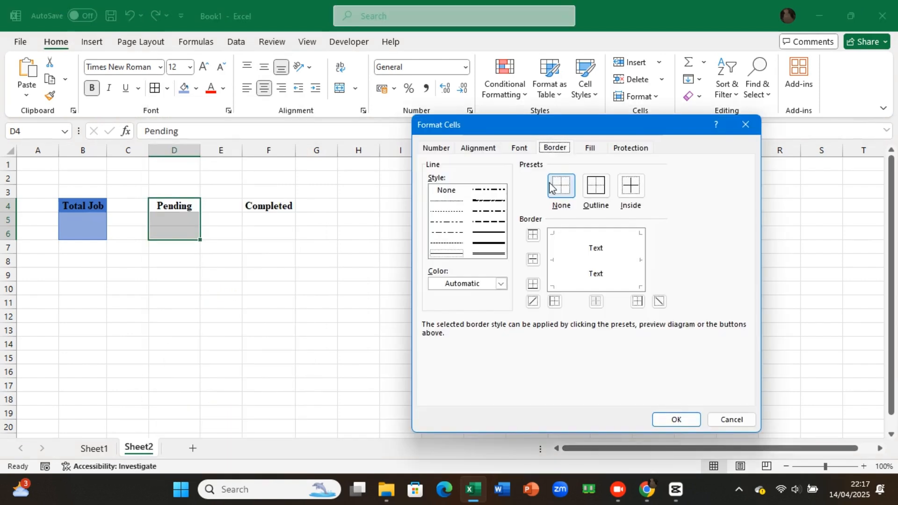
{"action": "left_click", "coordinate": [501, 283]}
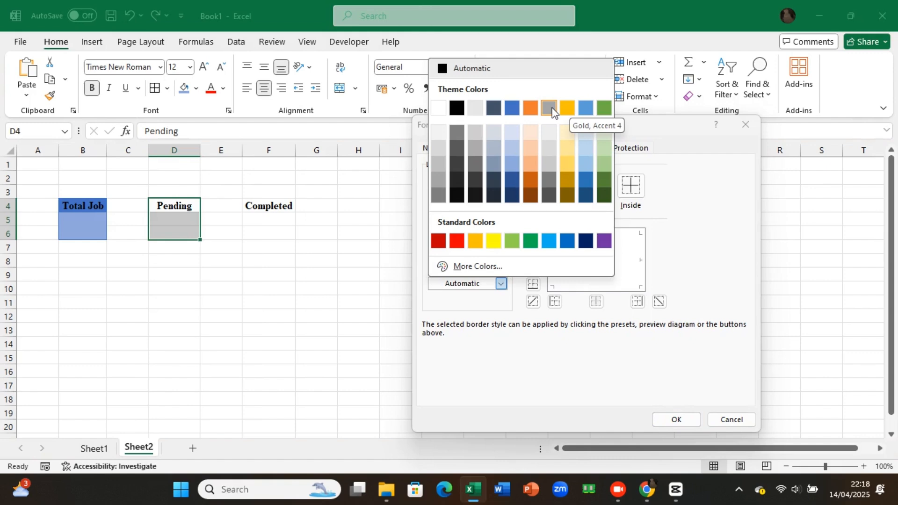
{"action": "left_click", "coordinate": [551, 109]}
{"action": "left_click", "coordinate": [632, 192]}
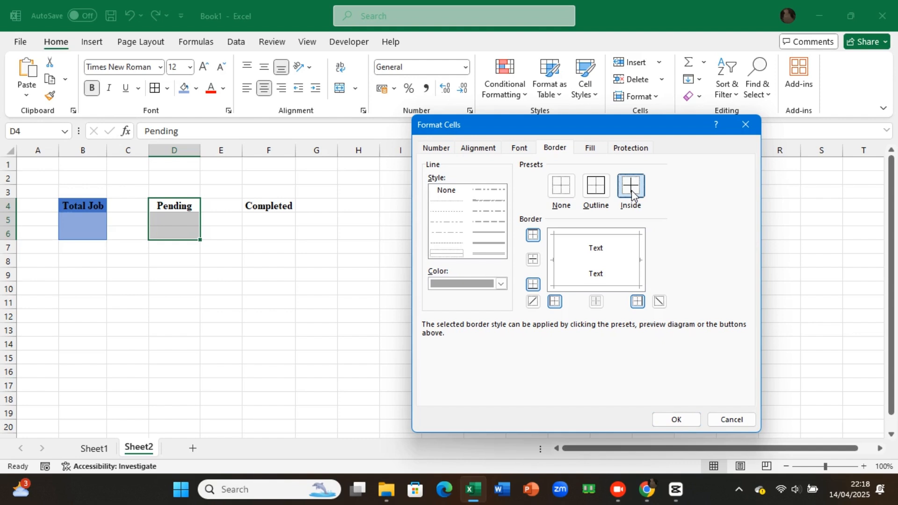
{"action": "key", "text": "Return"}
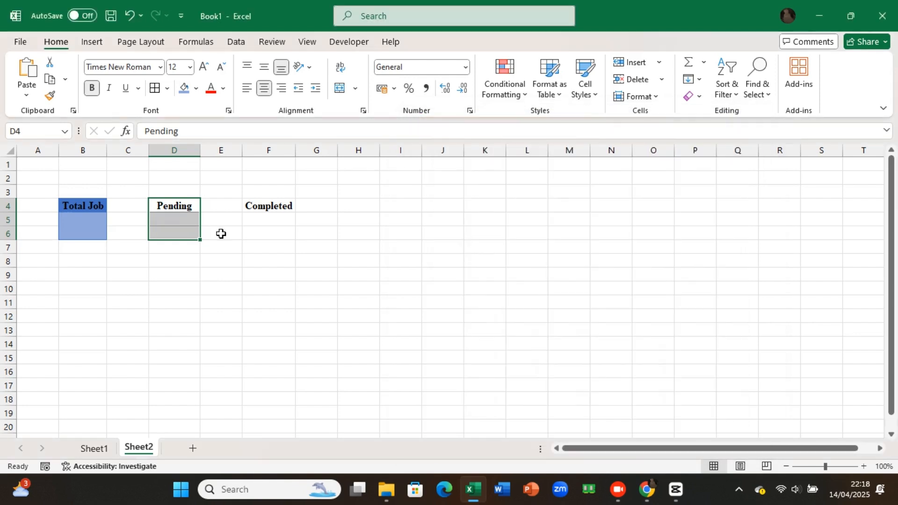
{"action": "left_click", "coordinate": [186, 206]}
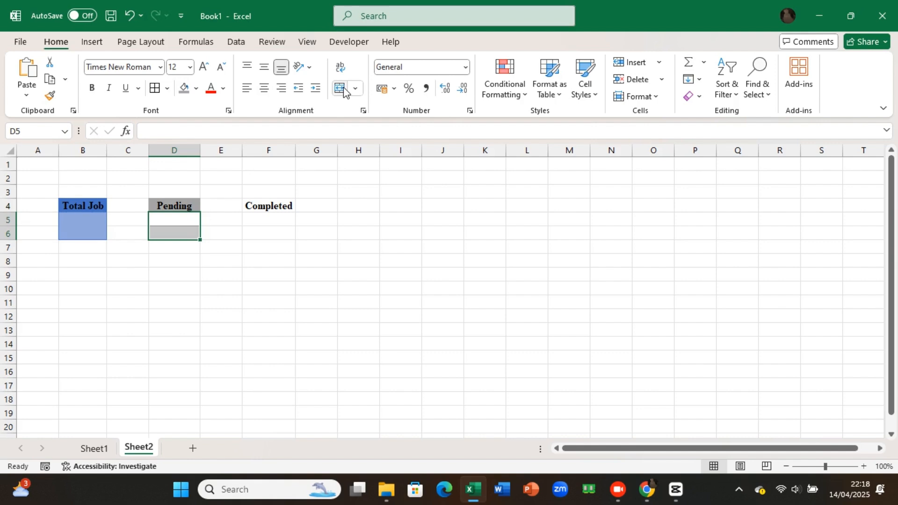
{"action": "left_click", "coordinate": [340, 89]}
Step: Format the Completed block F4:F6 with Green, Accent 6 outline and inside borders, a green header fill and merged light green cells F5:F6
{"action": "left_click", "coordinate": [274, 204]}
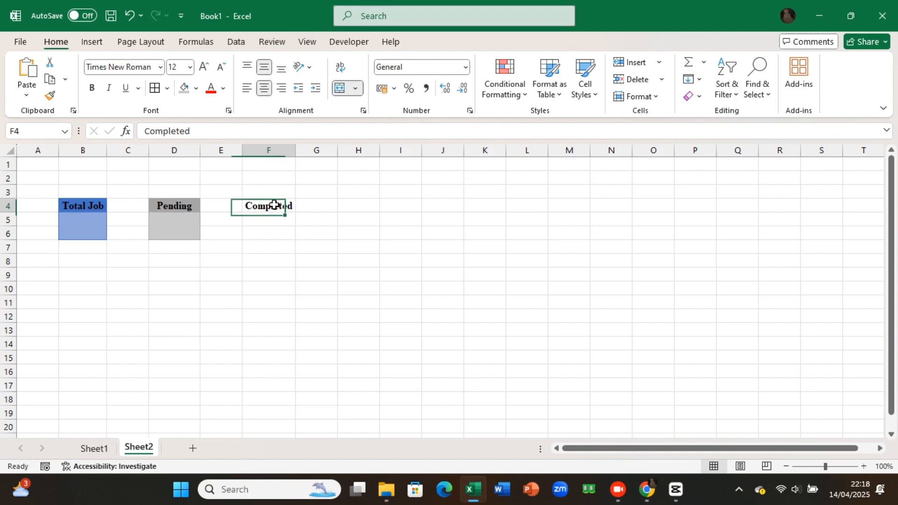
{"action": "left_click", "coordinate": [167, 88]}
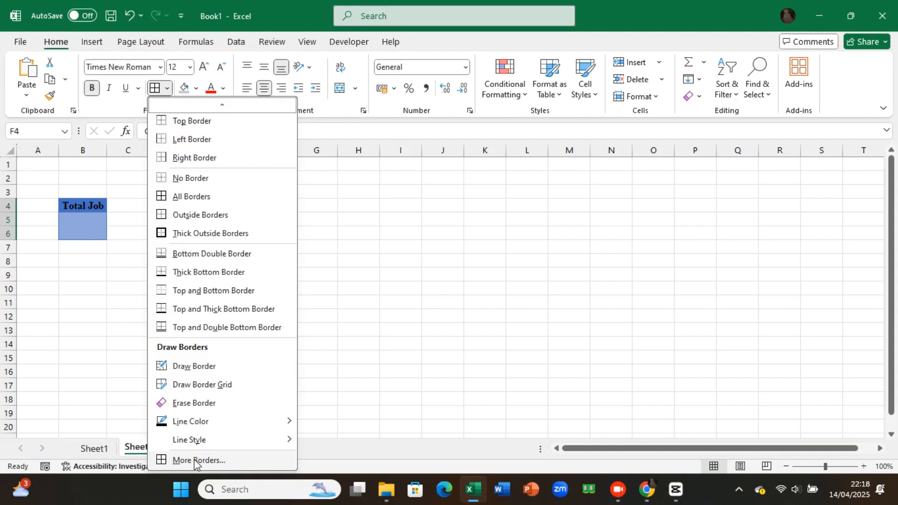
{"action": "left_click", "coordinate": [196, 461]}
{"action": "left_click", "coordinate": [501, 284]}
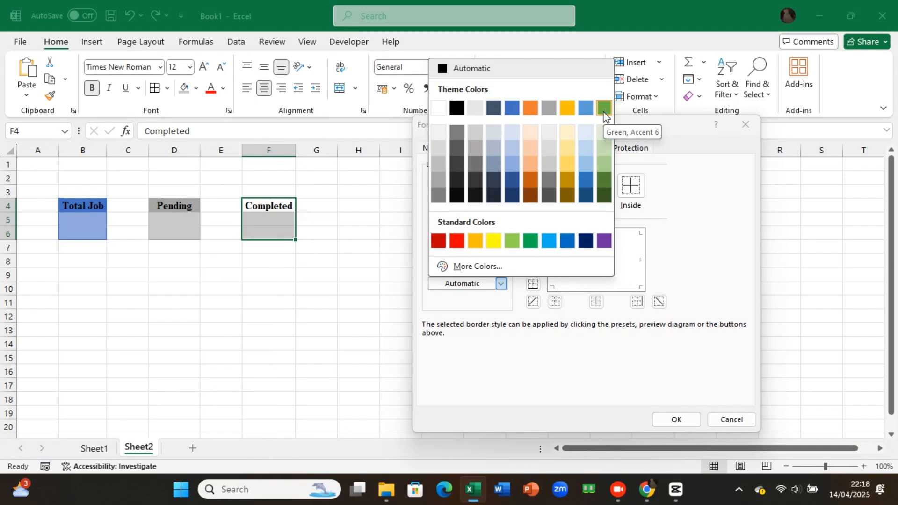
{"action": "left_click", "coordinate": [603, 108]}
{"action": "left_click", "coordinate": [596, 186]}
{"action": "left_click", "coordinate": [631, 186]}
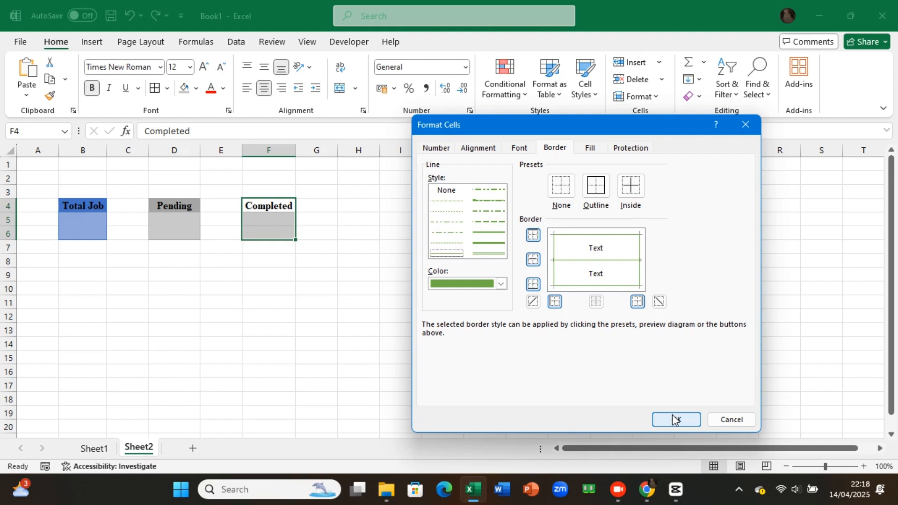
{"action": "left_click", "coordinate": [675, 420]}
{"action": "left_click", "coordinate": [273, 230]}
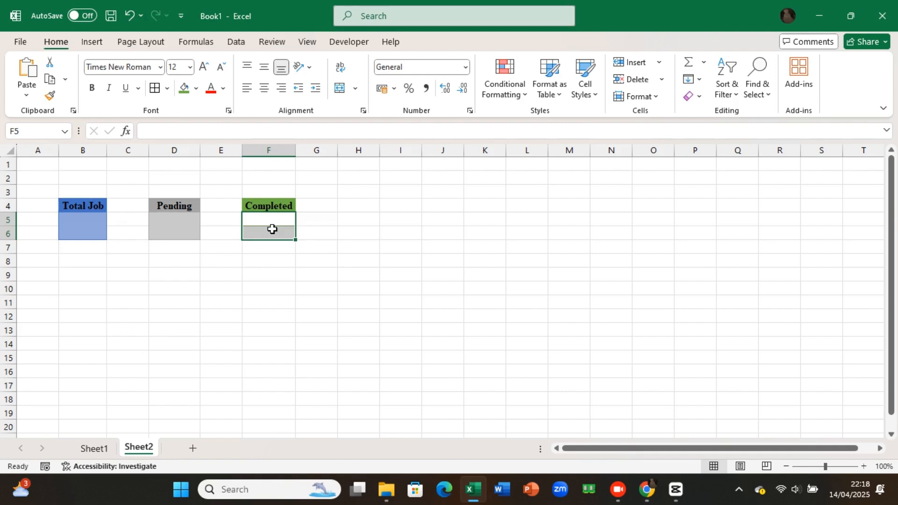
Step: Enter a COUNTA formula in the Total Job cell B5 that counts the jobs listed on Sheet1
{"action": "left_click", "coordinate": [90, 225]}
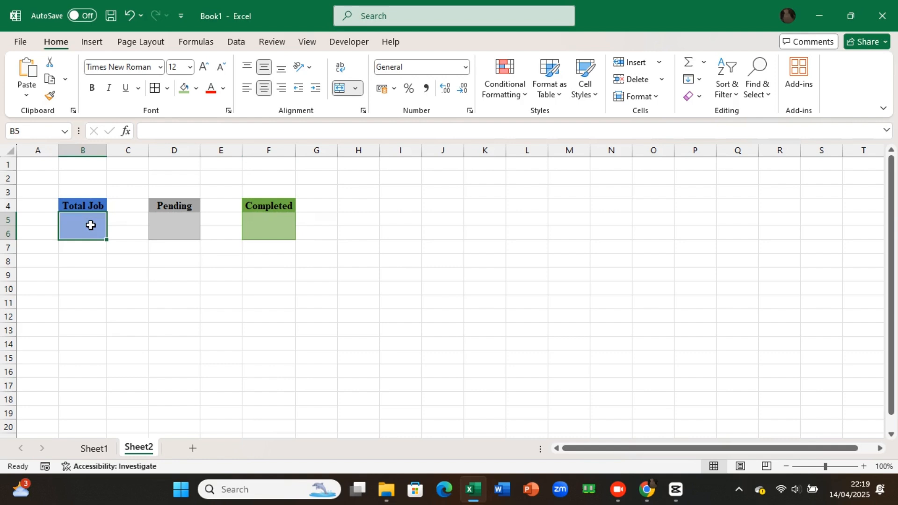
{"action": "type", "text": "="}
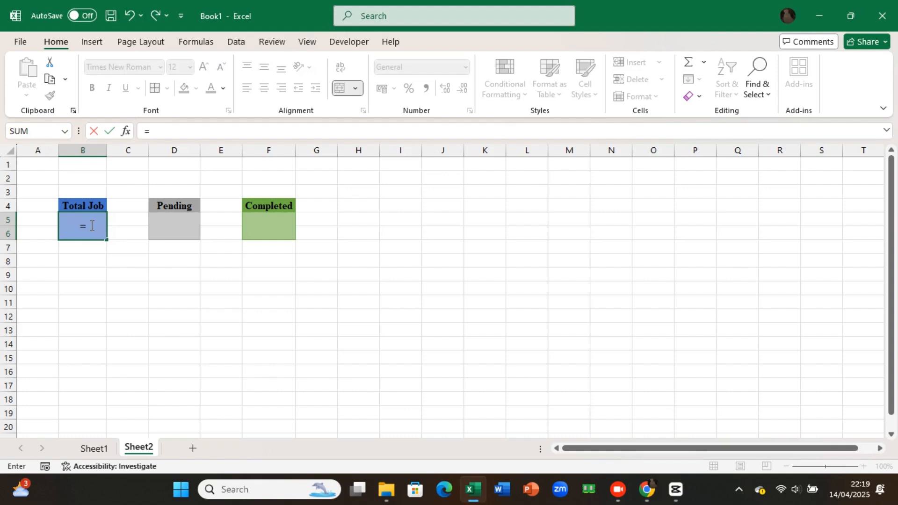
{"action": "type", "text": "COUNTA("}
{"action": "left_click", "coordinate": [94, 449]}
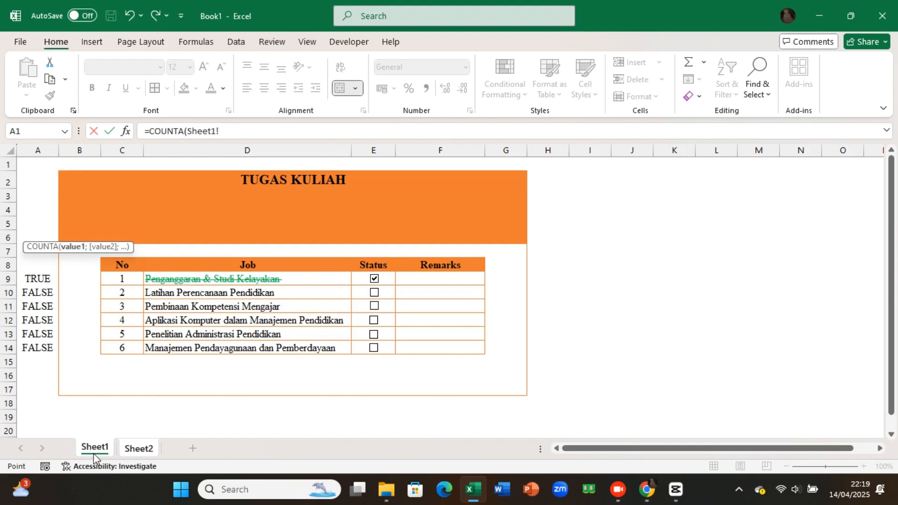
{"action": "key", "text": "Return"}
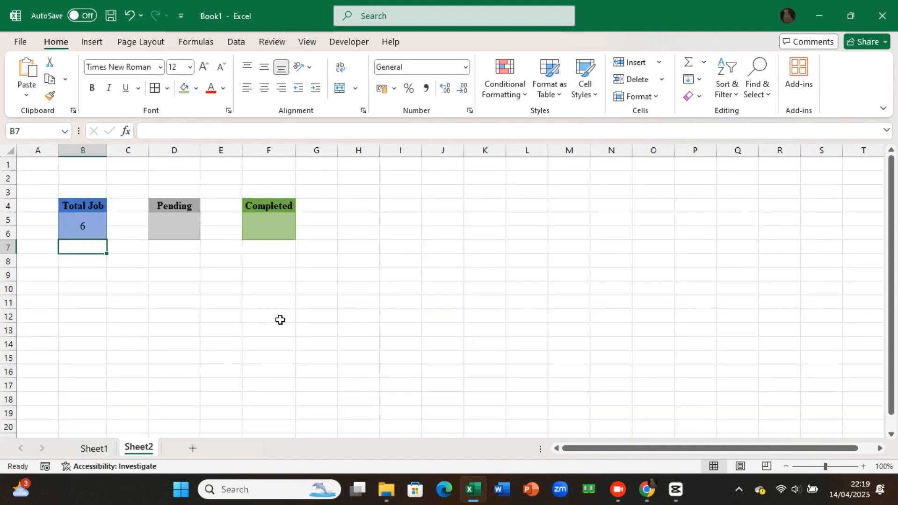
Step: Enter a COUNTIF formula in the Pending cell D5 that counts the FALSE values in Sheet1!A9:A14
{"action": "left_click", "coordinate": [177, 226]}
{"action": "type", "text": "="}
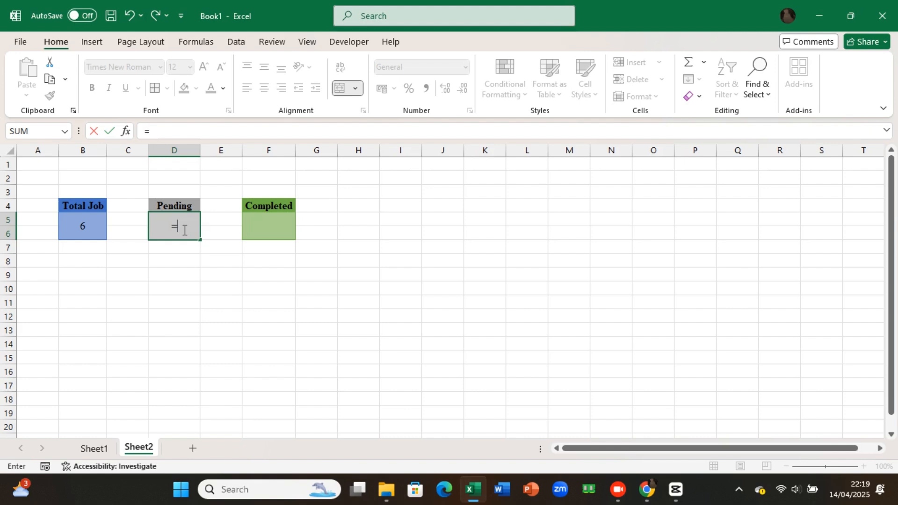
{"action": "type", "text": "coun"}
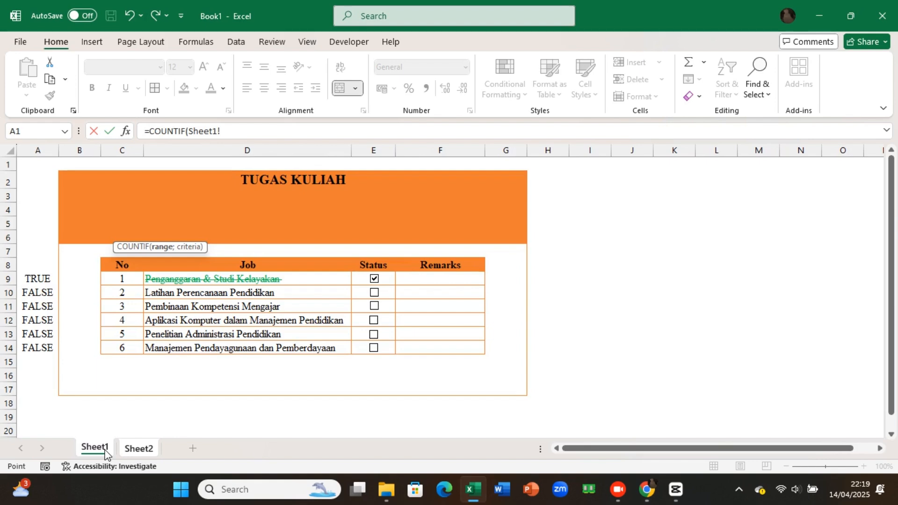
{"action": "left_click_drag", "start_coordinate": [37, 278], "coordinate": [46, 348]}
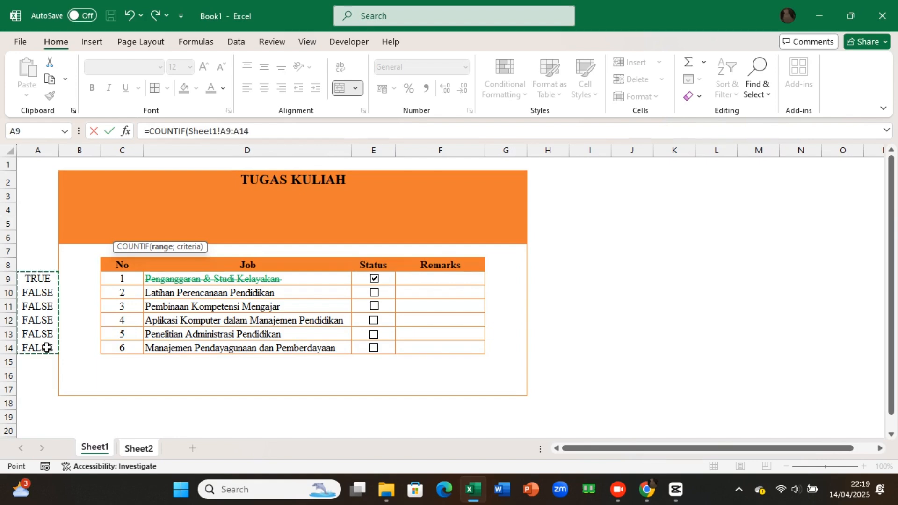
{"action": "left_click", "coordinate": [254, 135]}
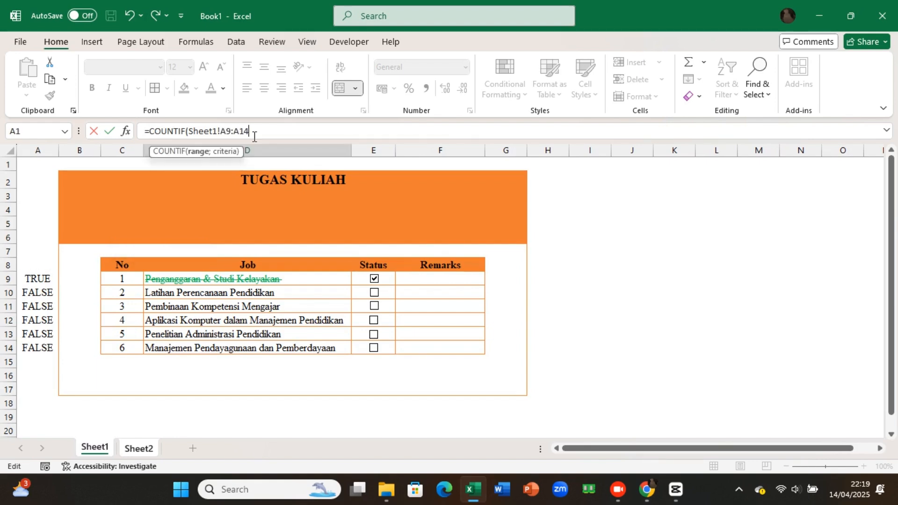
{"action": "type", "text": ";flas"}
{"action": "key", "text": "BackSpace"}
{"action": "key", "text": "BackSpace"}
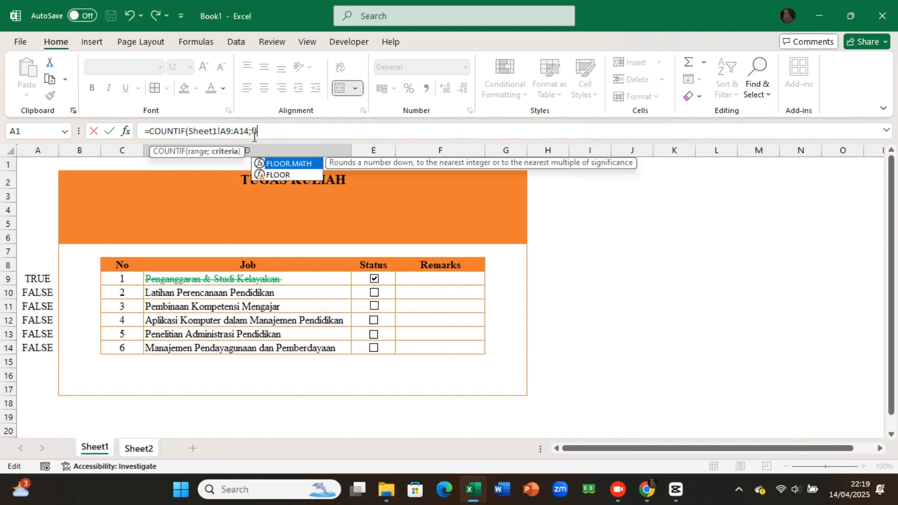
{"action": "key", "text": "BackSpace"}
{"action": "type", "text": "a"}
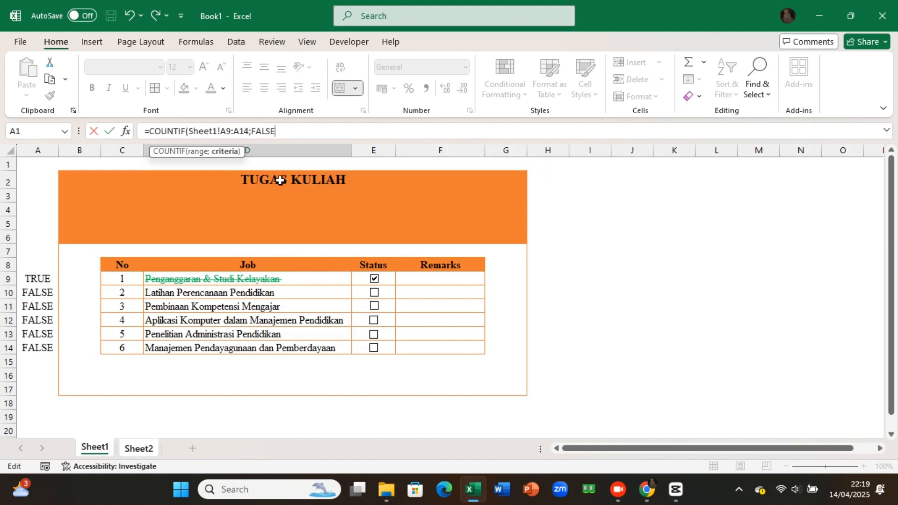
{"action": "key", "text": "Return"}
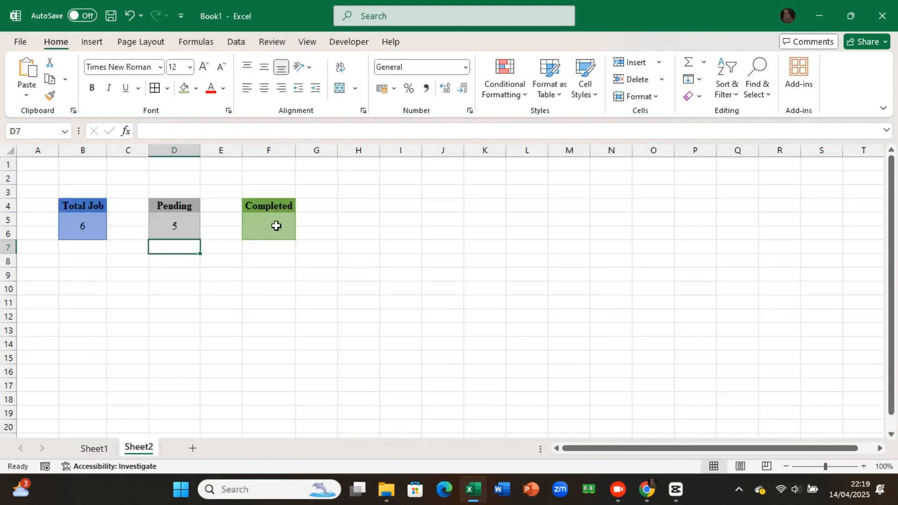
Step: Enter the formula =COUNTIF(Sheet1!A9:A14;TRUE) in the Completed cell F5
{"action": "left_click", "coordinate": [276, 226]}
{"action": "type", "text": "=co"}
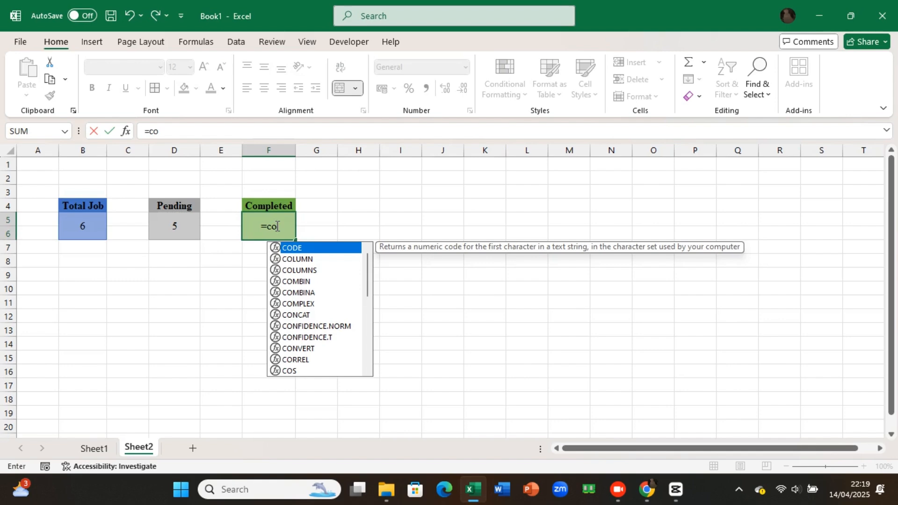
{"action": "type", "text": "un"}
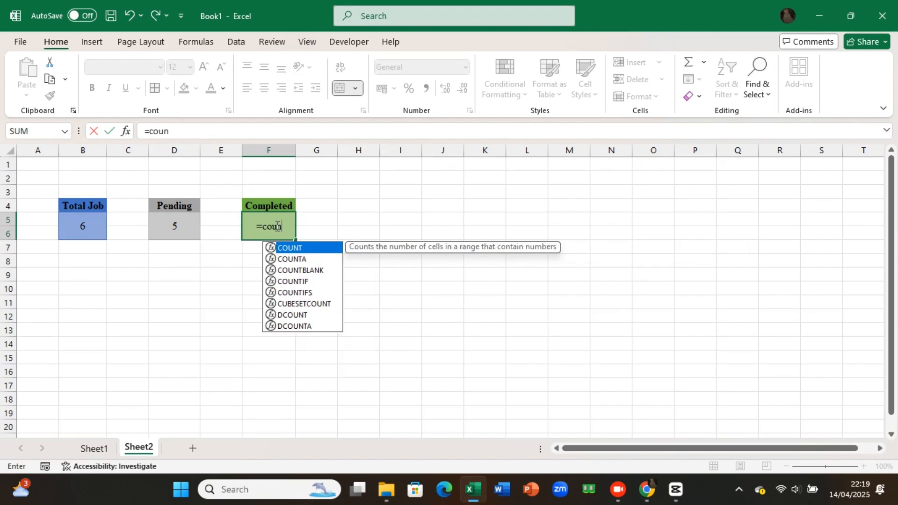
{"action": "double_click", "coordinate": [311, 282]}
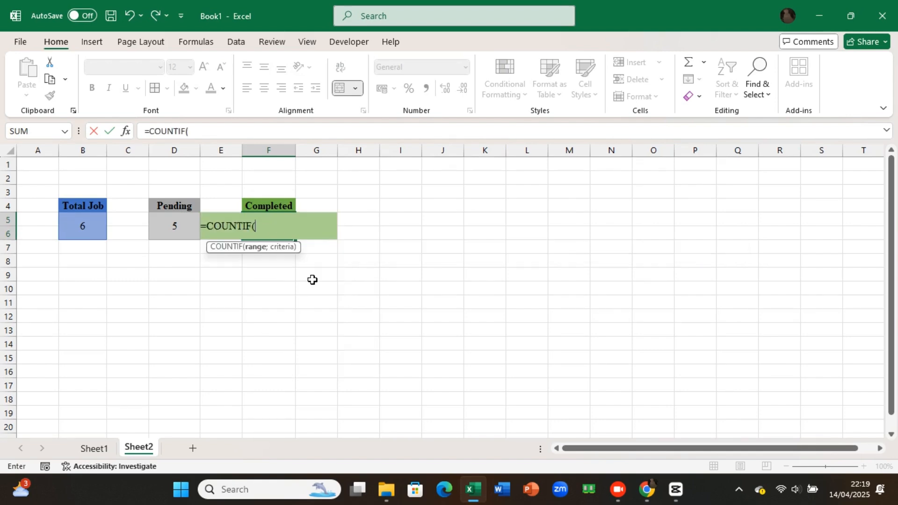
{"action": "left_click", "coordinate": [106, 448]}
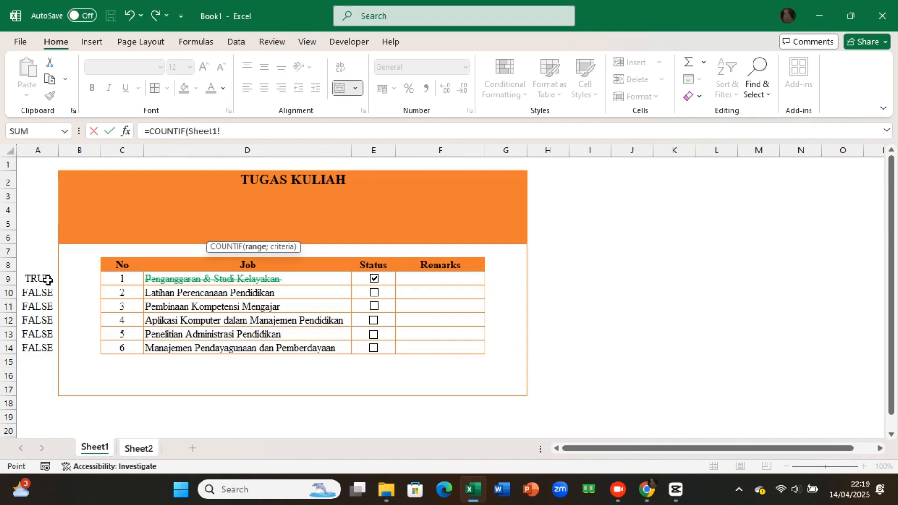
{"action": "left_click_drag", "start_coordinate": [48, 280], "coordinate": [40, 348]}
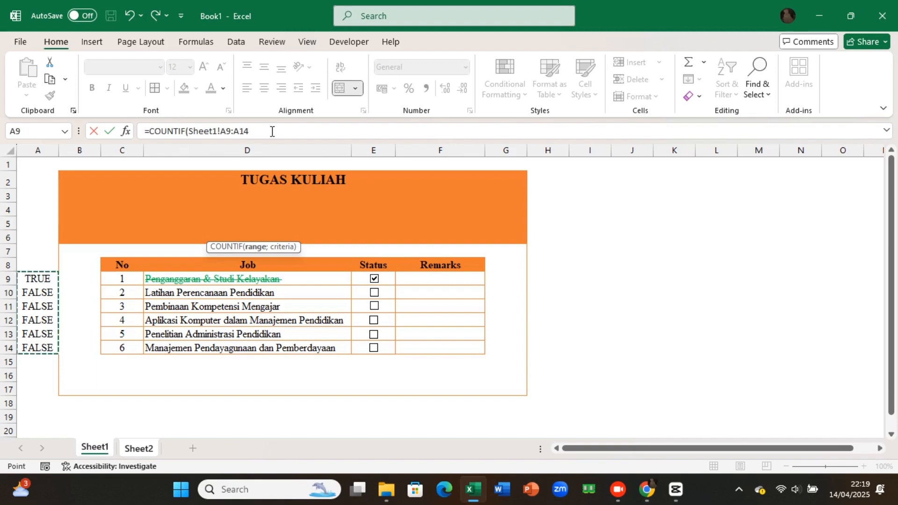
{"action": "type", "text": ";"}
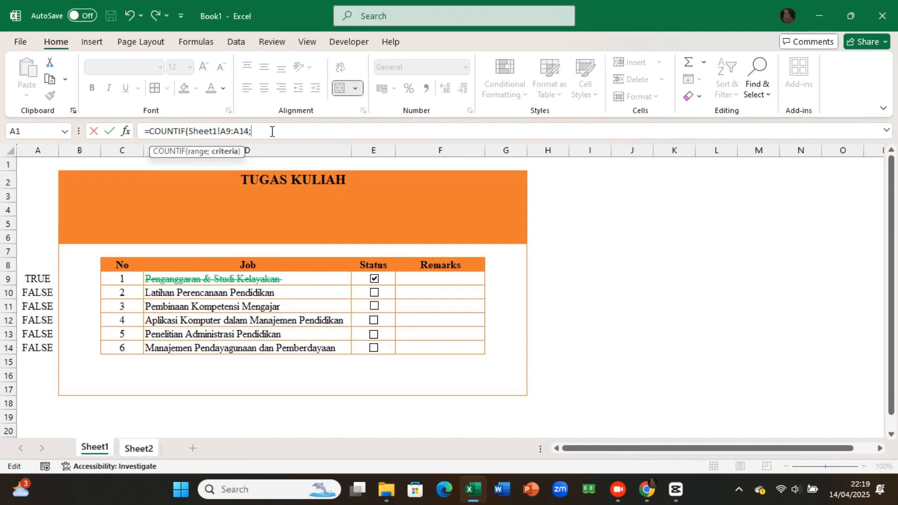
{"action": "type", "text": "tru"}
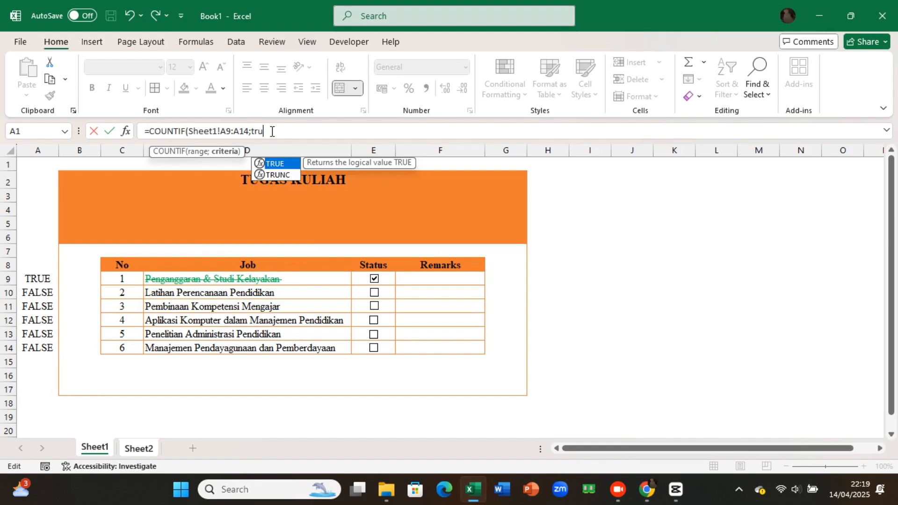
{"action": "double_click", "coordinate": [283, 164]}
{"action": "type", "text": ")"}
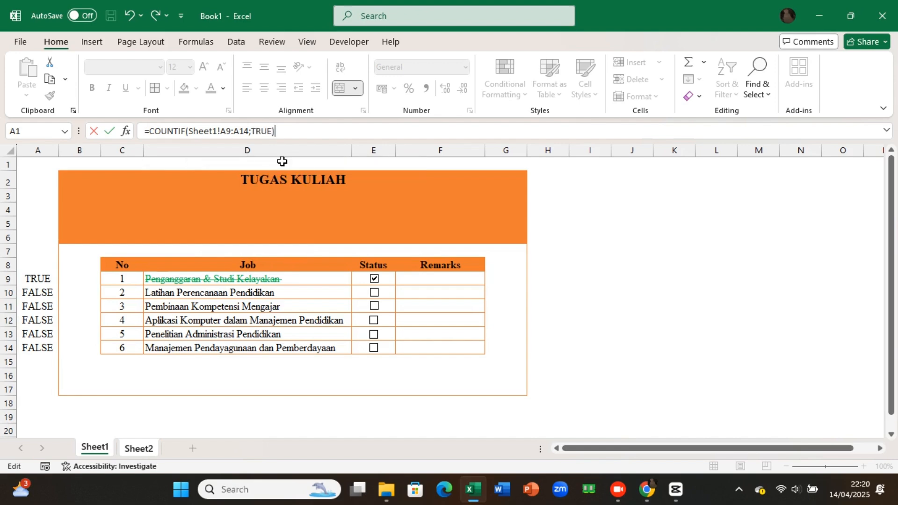
{"action": "key", "text": "Return"}
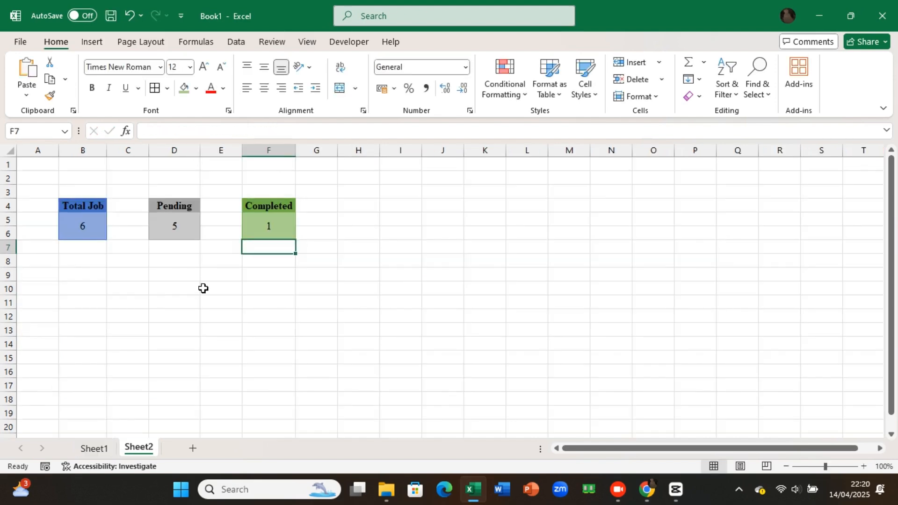
Step: Copy the Total Job block B4:B6 and paste it as a linked picture into the orange TUGAS KULIAH header on Sheet1
{"action": "left_click", "coordinate": [185, 256]}
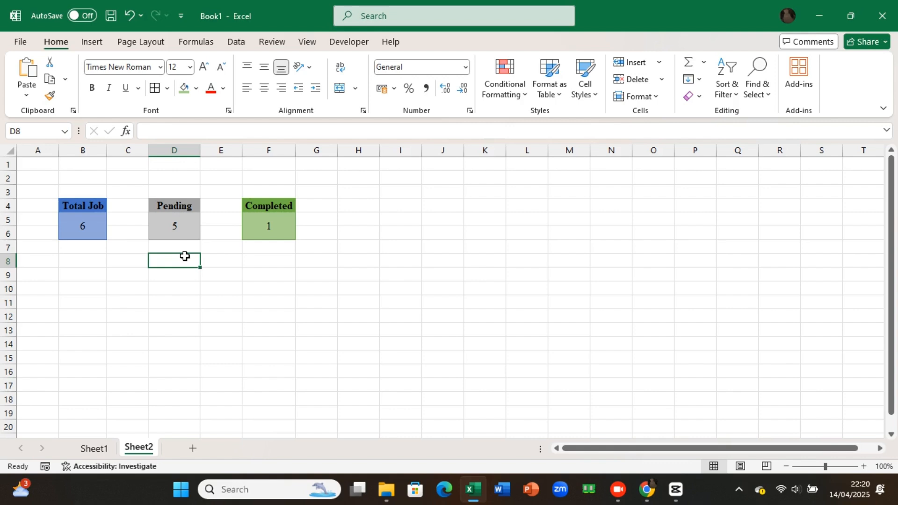
{"action": "left_click", "coordinate": [95, 162]}
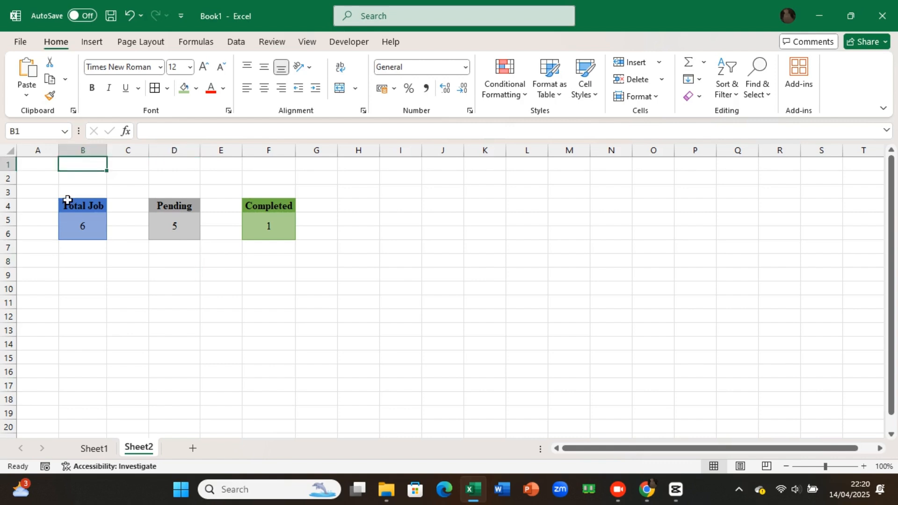
{"action": "left_click_drag", "start_coordinate": [68, 200], "coordinate": [76, 228]}
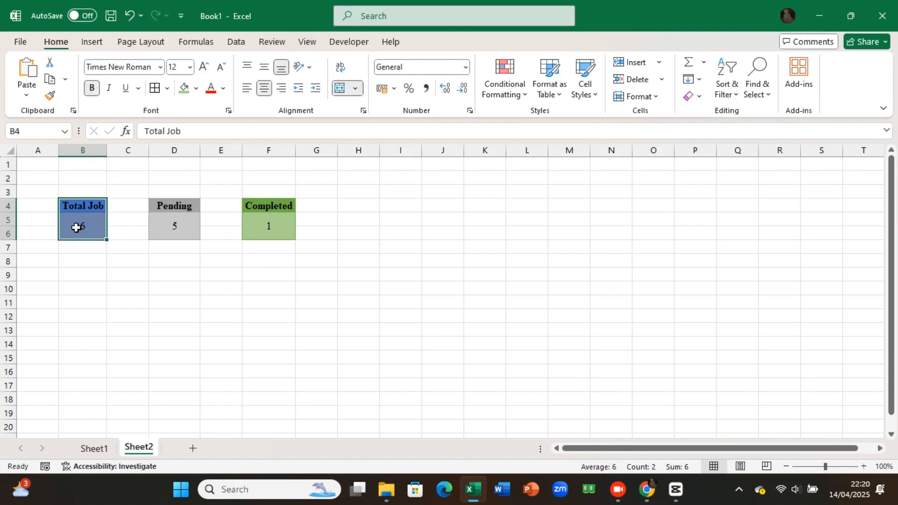
{"action": "key", "text": "ctrl+c"}
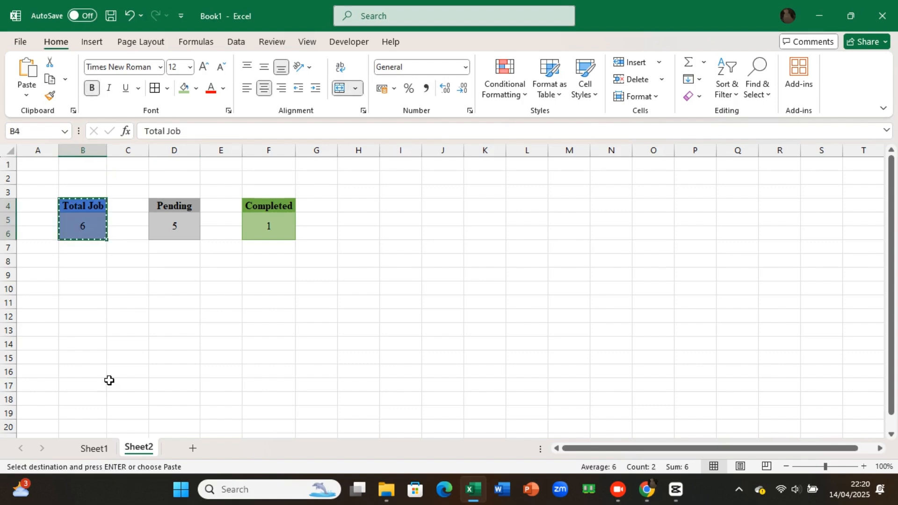
{"action": "left_click", "coordinate": [94, 449]}
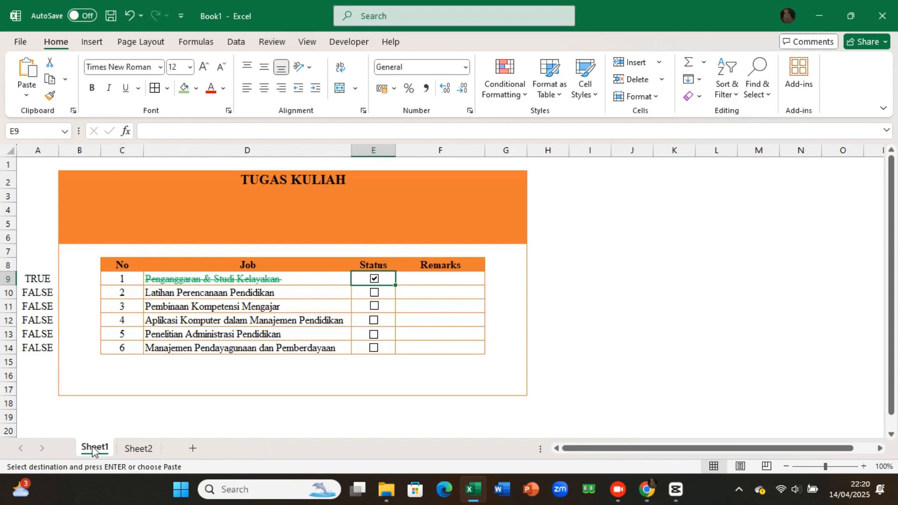
{"action": "right_click", "coordinate": [79, 210]}
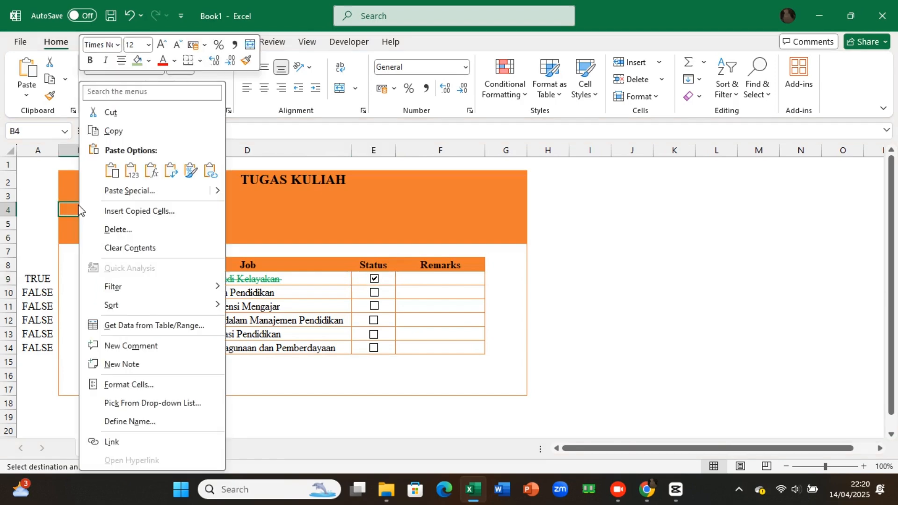
{"action": "mouse_move", "coordinate": [216, 190]}
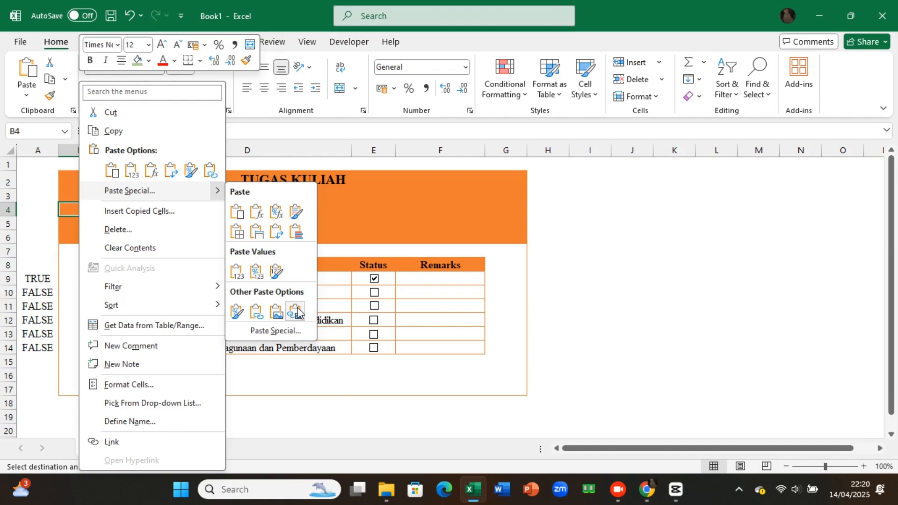
{"action": "left_click", "coordinate": [297, 313]}
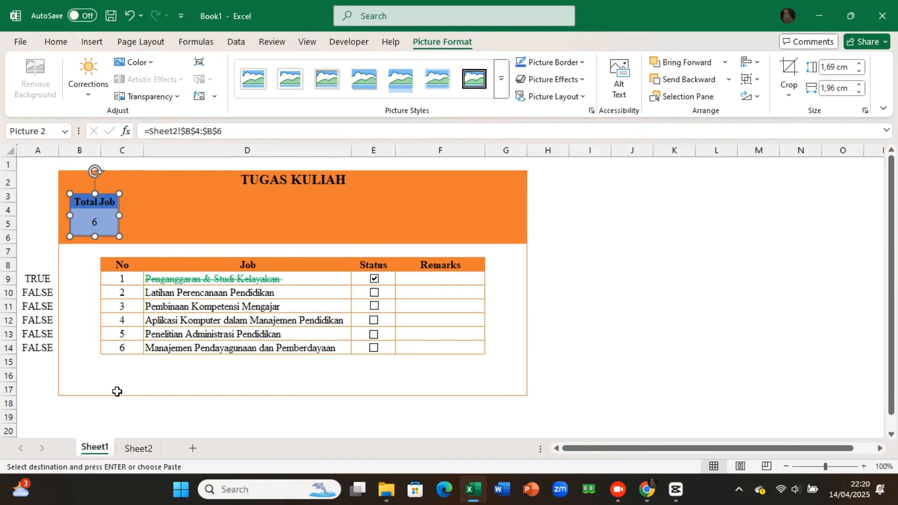
Step: Add linked pictures of the Pending and Completed blocks beside the Total Job picture, lined up in one row in the header
{"action": "right_click", "coordinate": [156, 208]}
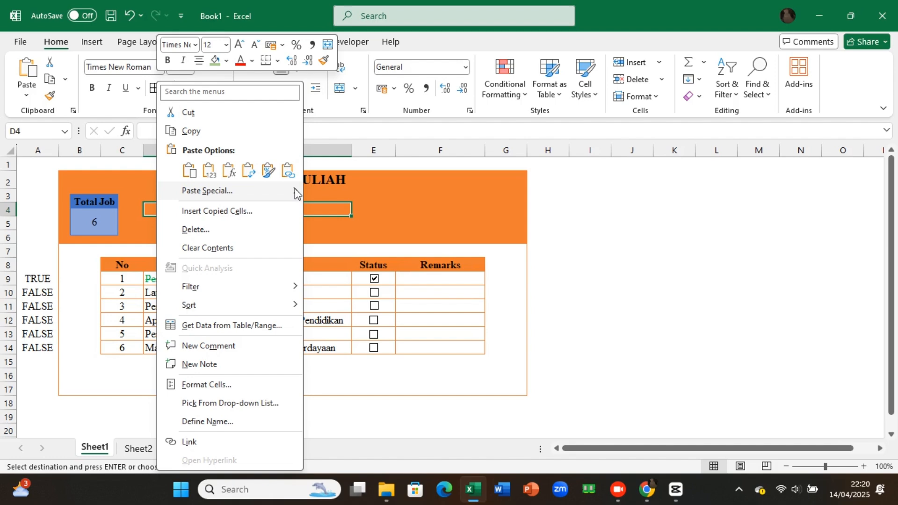
{"action": "left_click", "coordinate": [288, 170]}
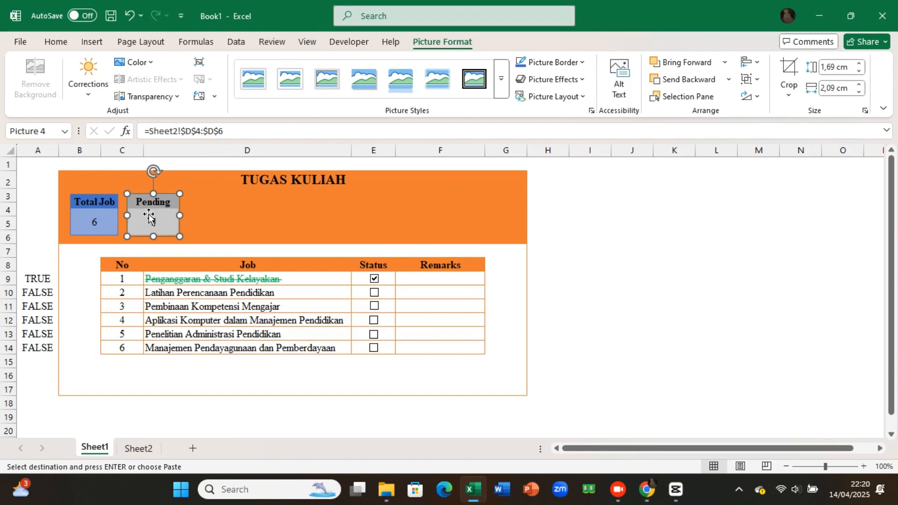
{"action": "right_click", "coordinate": [208, 214]}
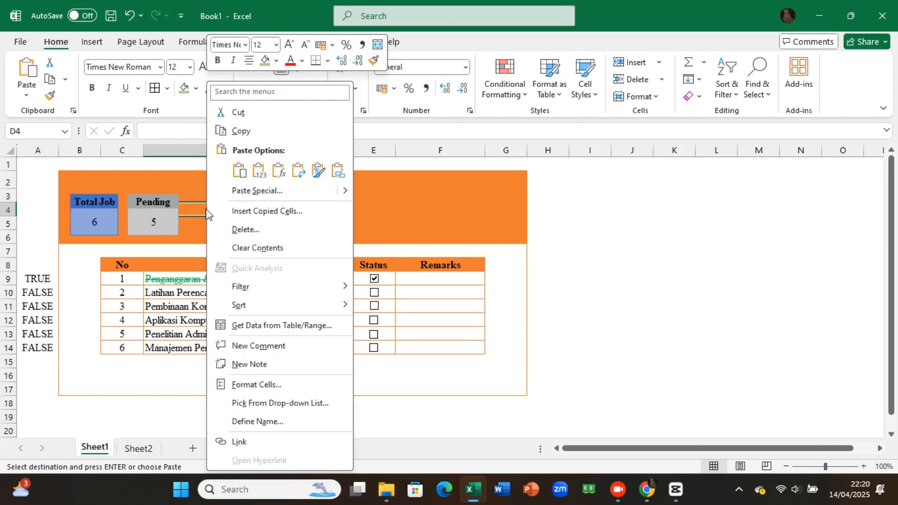
{"action": "left_click", "coordinate": [97, 211]}
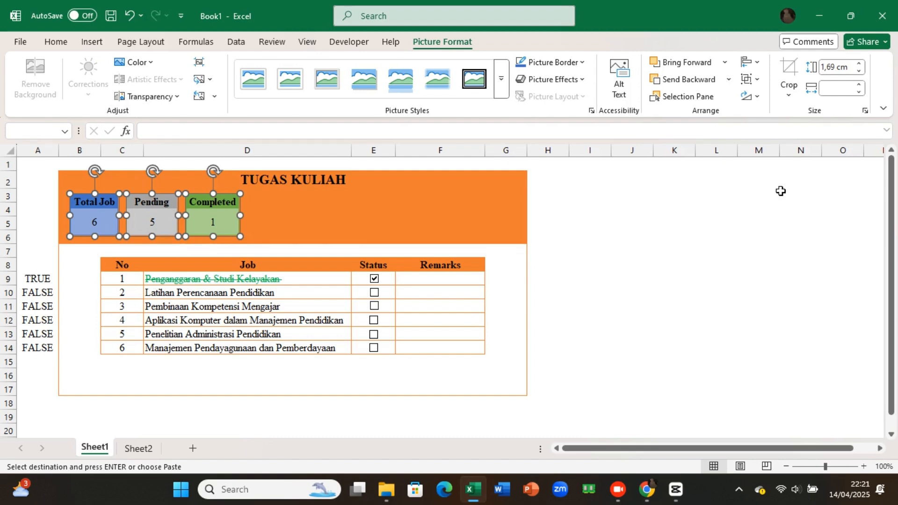
{"action": "left_click", "coordinate": [309, 225]}
Step: Enter "done, 11 April 2025" in the Remarks cell of the first job and widen column F slightly
{"action": "left_click", "coordinate": [409, 277]}
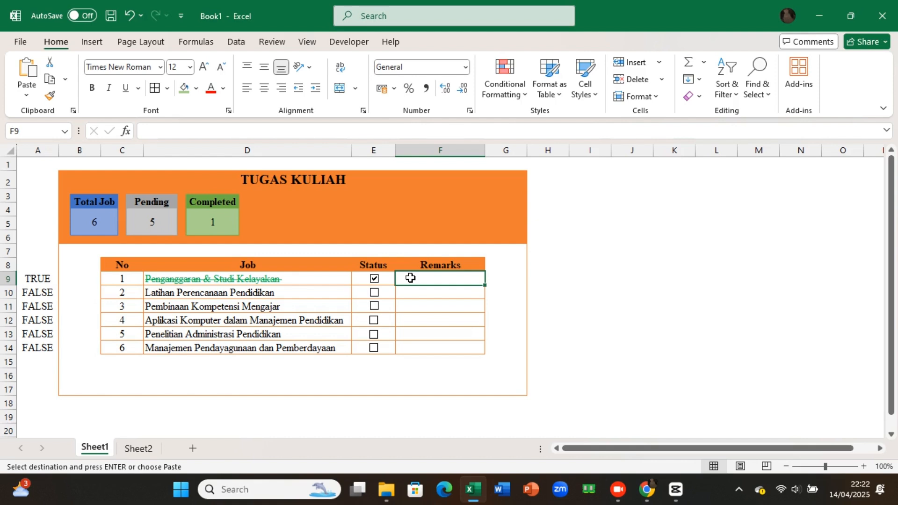
{"action": "type", "text": "done"}
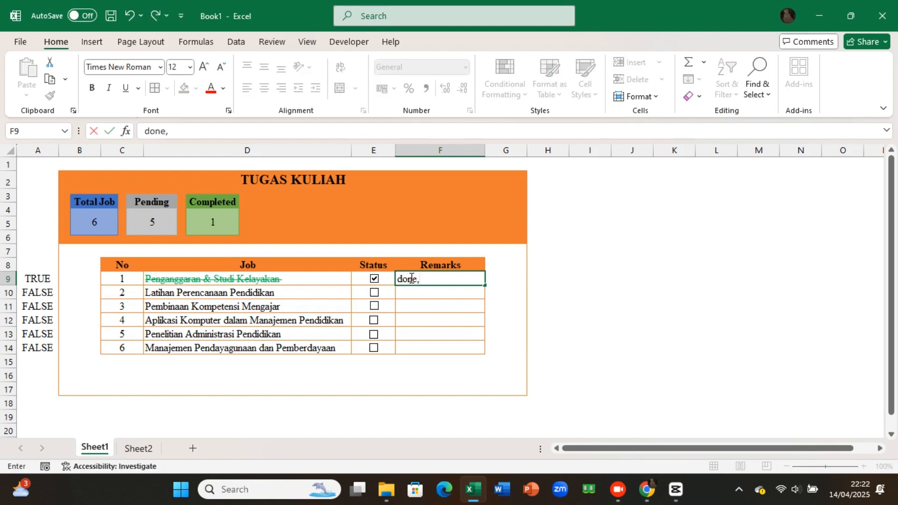
{"action": "type", "text": ", 11 April 2025"}
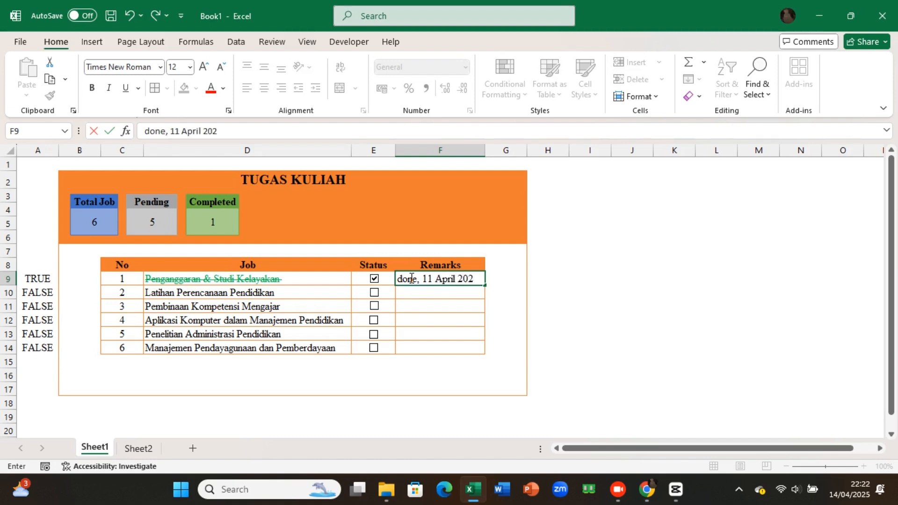
{"action": "left_click", "coordinate": [518, 259]}
{"action": "left_click_drag", "start_coordinate": [490, 153], "coordinate": [492, 153]}
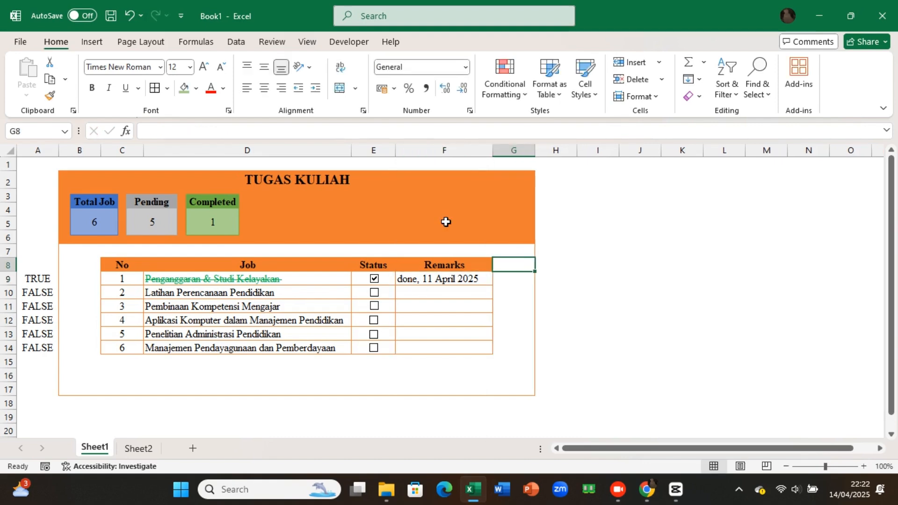
{"action": "left_click", "coordinate": [390, 211]}
{"action": "left_click", "coordinate": [414, 208]}
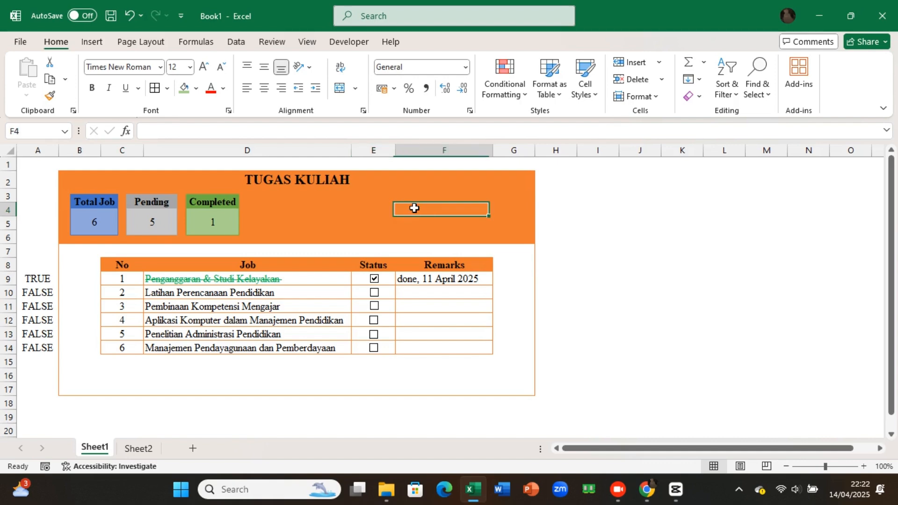
{"action": "left_click", "coordinate": [378, 203]}
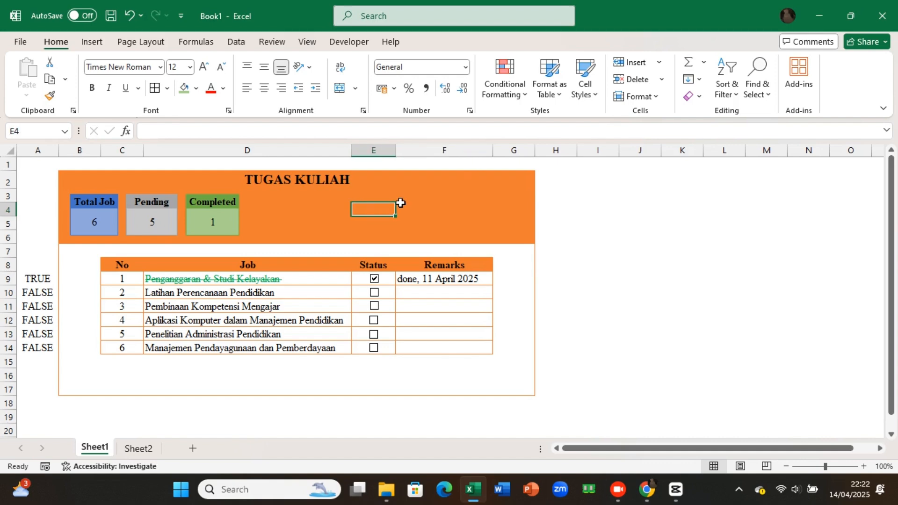
{"action": "left_click", "coordinate": [414, 204]}
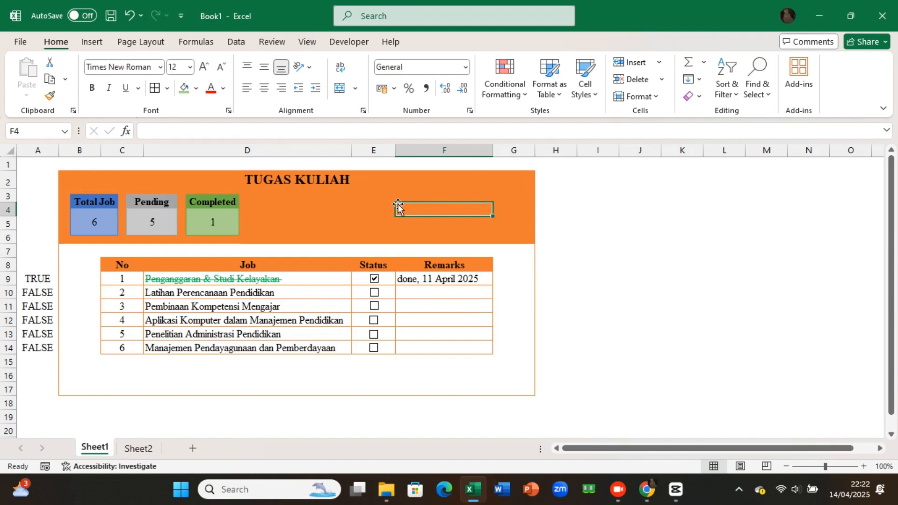
Step: Define the name Total_Job for the Total Job count cell B5 on Sheet2
{"action": "left_click", "coordinate": [141, 450]}
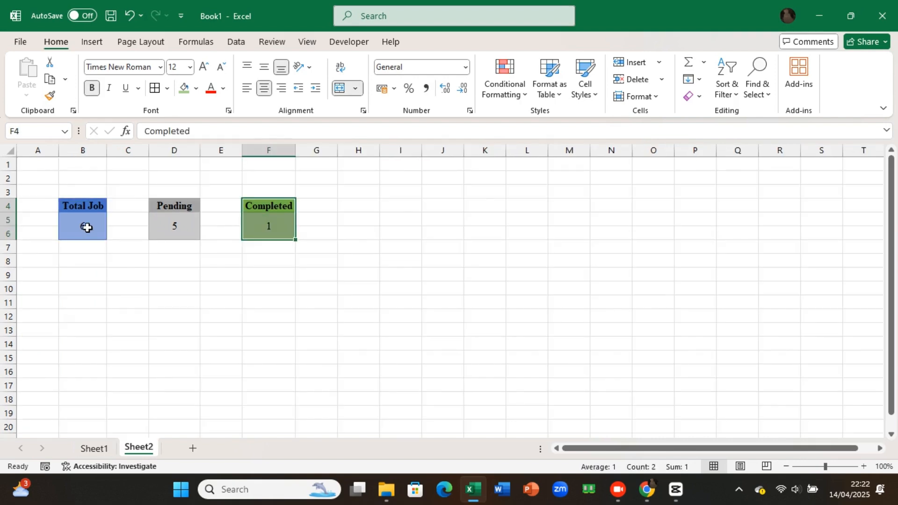
{"action": "left_click", "coordinate": [87, 227]}
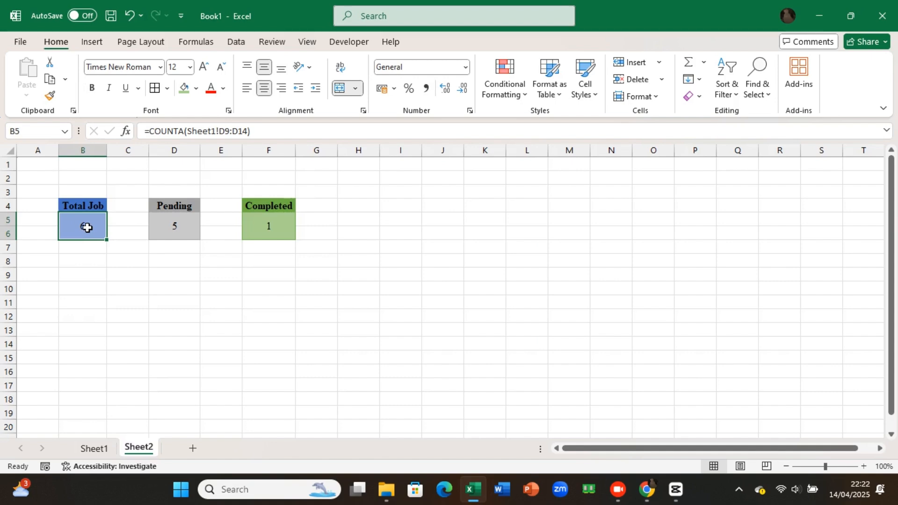
{"action": "right_click", "coordinate": [87, 227]}
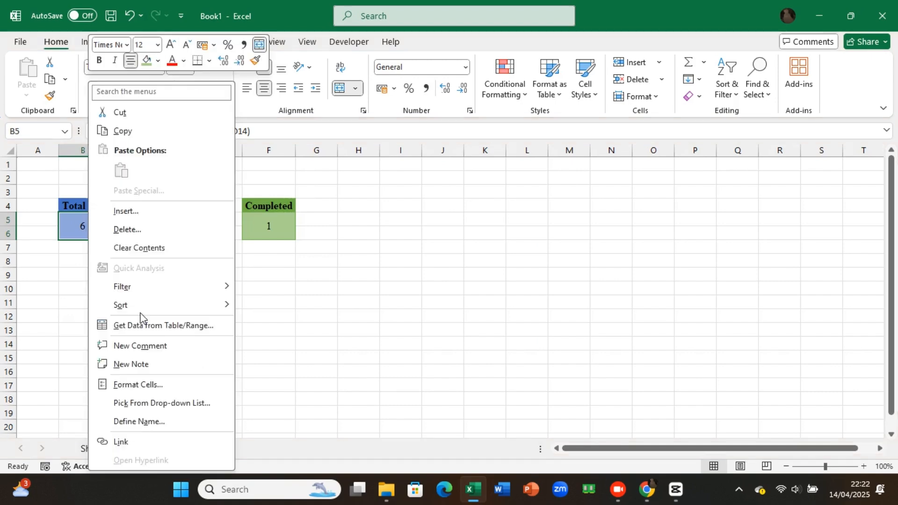
{"action": "left_click", "coordinate": [139, 421]}
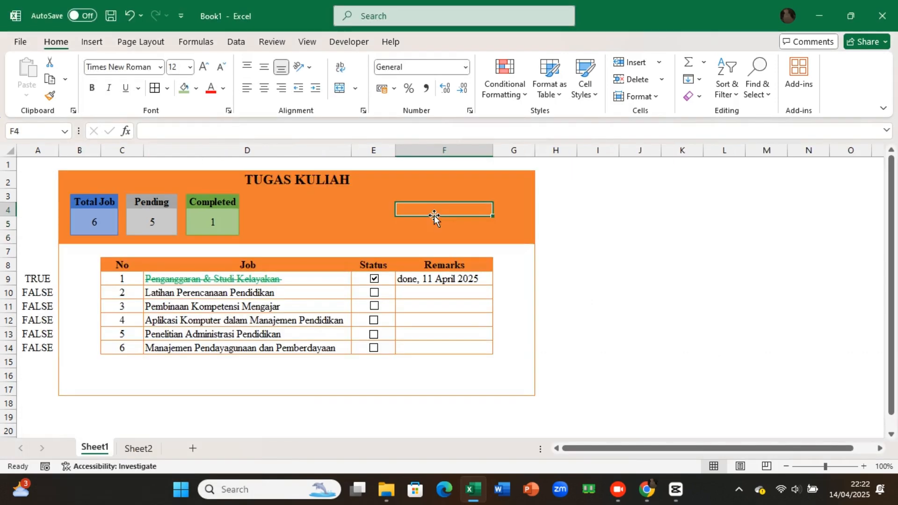
{"action": "type", "text": "="}
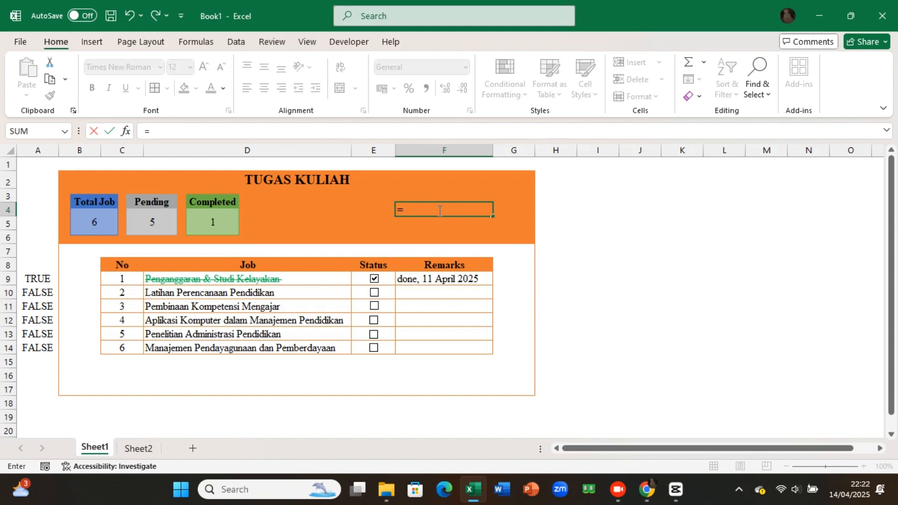
{"action": "type", "text": "if"}
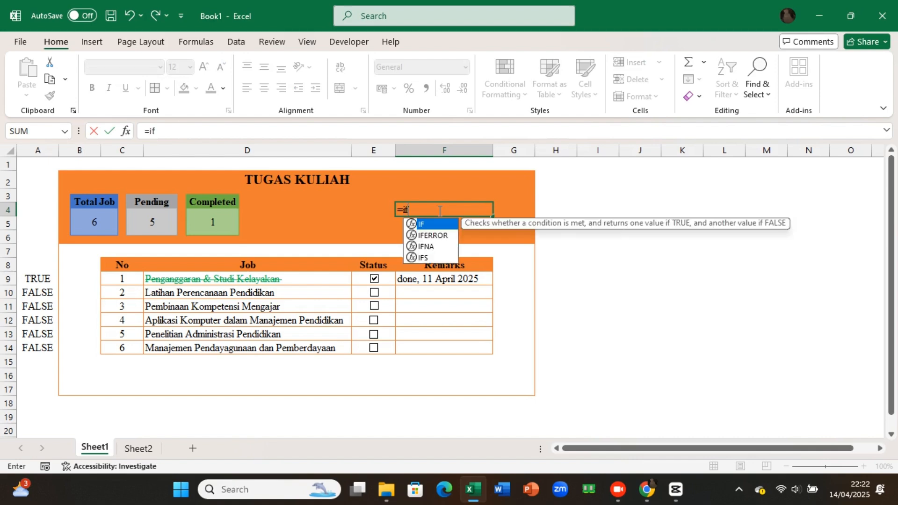
{"action": "double_click", "coordinate": [432, 235]}
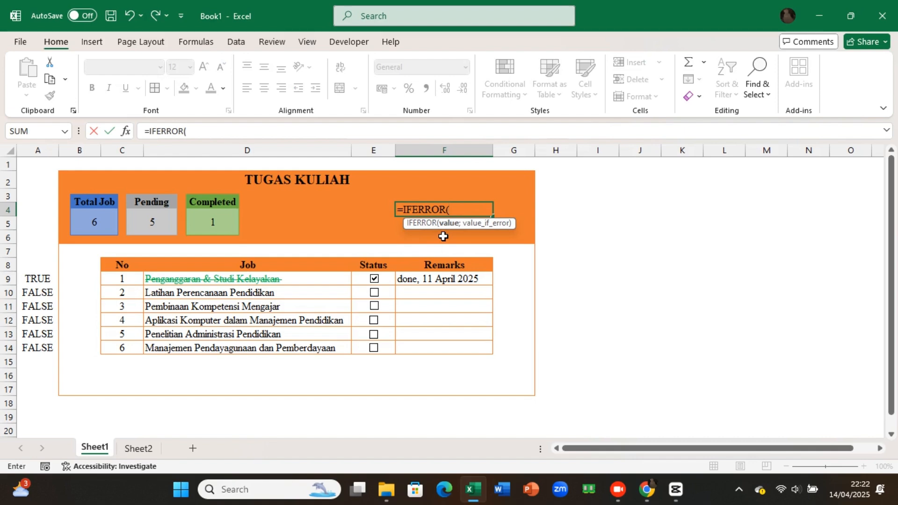
{"action": "type", "text": "com"}
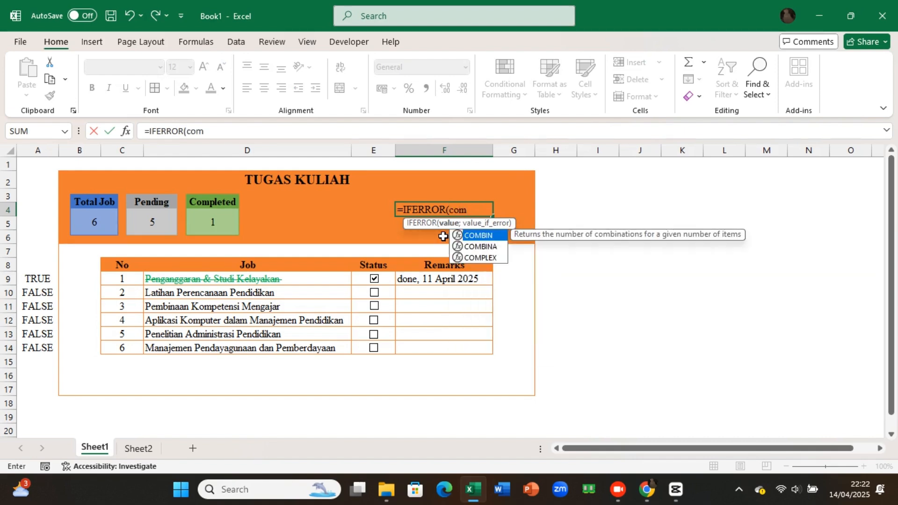
{"action": "type", "text": "ple"}
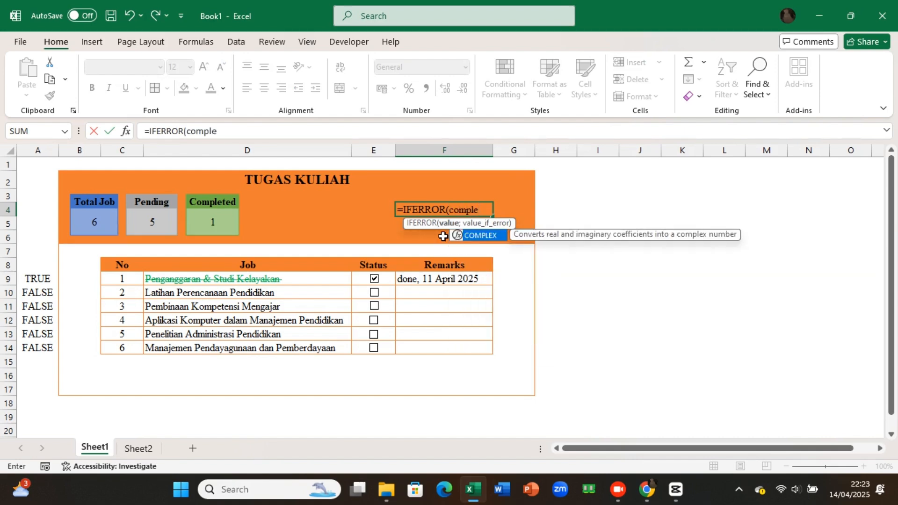
{"action": "type", "text": "te"}
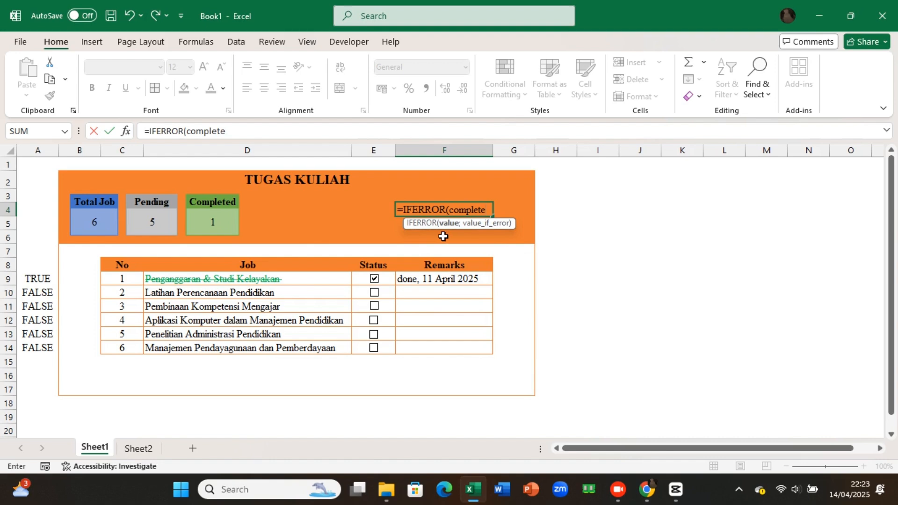
{"action": "key", "text": "BackSpace"}
{"action": "key", "text": "BackSpace"}
{"action": "key", "text": "Escape"}
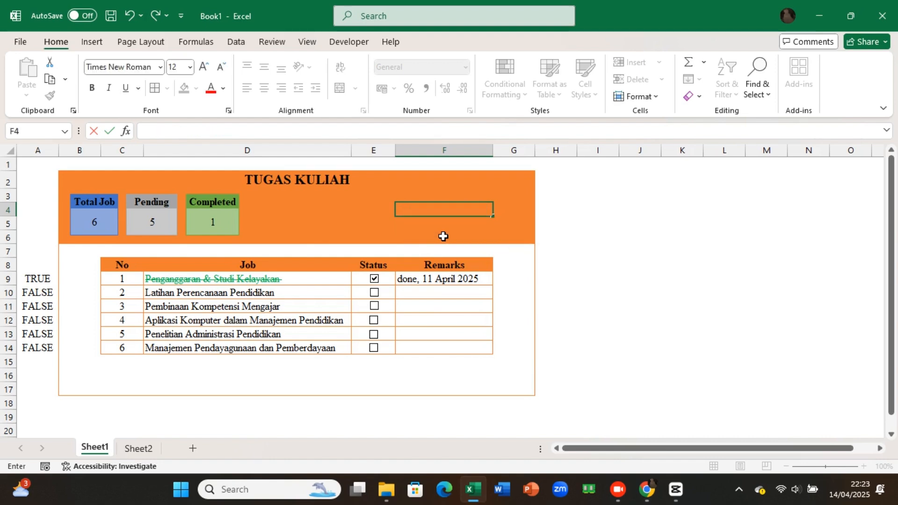
{"action": "left_click", "coordinate": [443, 236]}
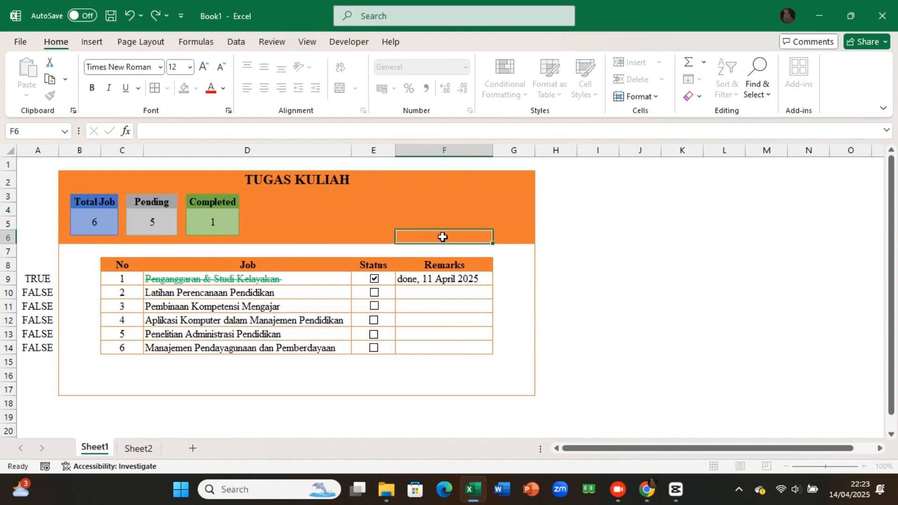
Step: On Sheet2, define the name Pending for count cell D5 and the name Completed for count cell F5
{"action": "left_click", "coordinate": [140, 448]}
{"action": "right_click", "coordinate": [179, 227]}
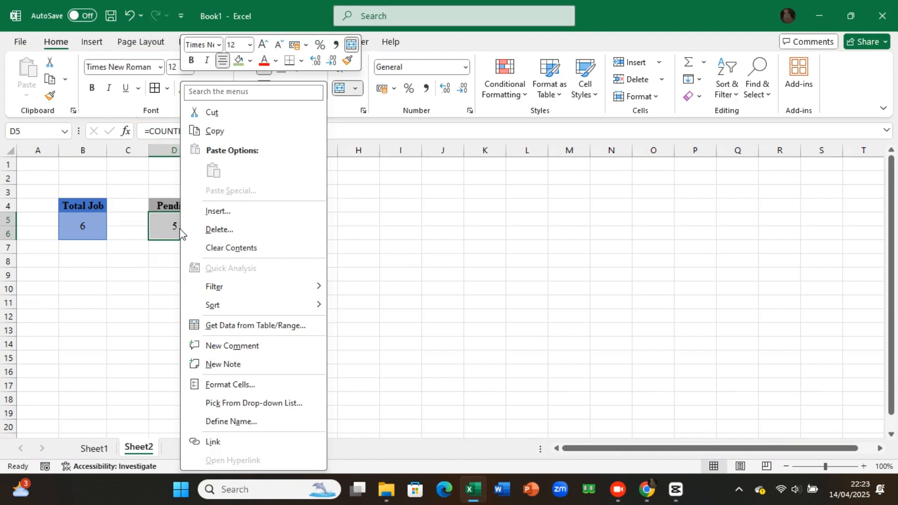
{"action": "left_click", "coordinate": [231, 422]}
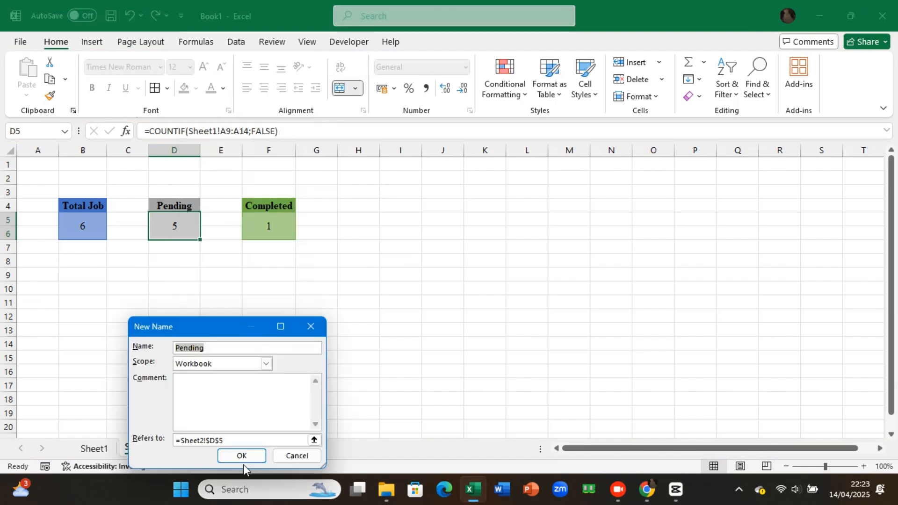
{"action": "left_click", "coordinate": [243, 461]}
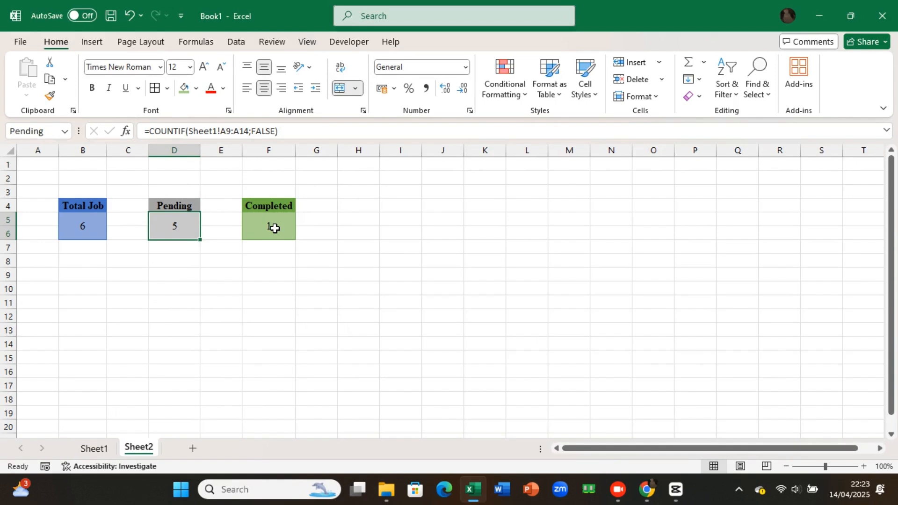
{"action": "right_click", "coordinate": [274, 227]}
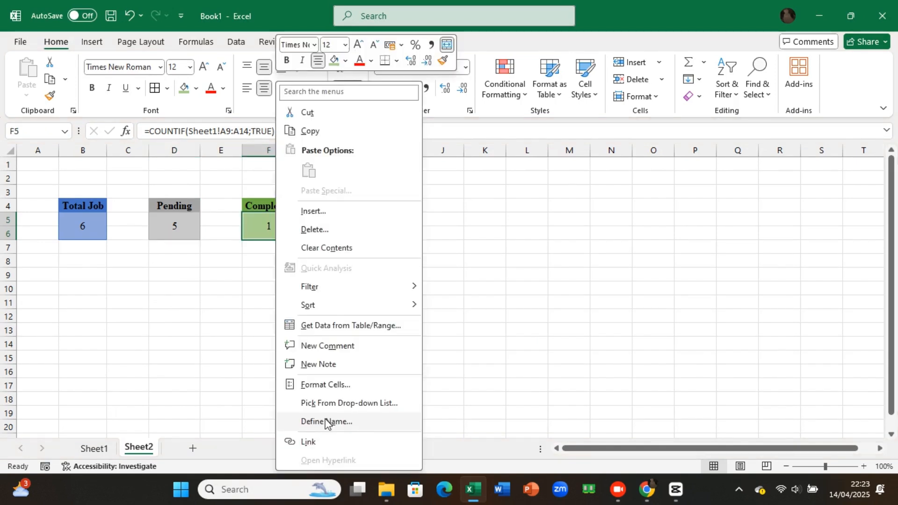
{"action": "left_click", "coordinate": [327, 423]}
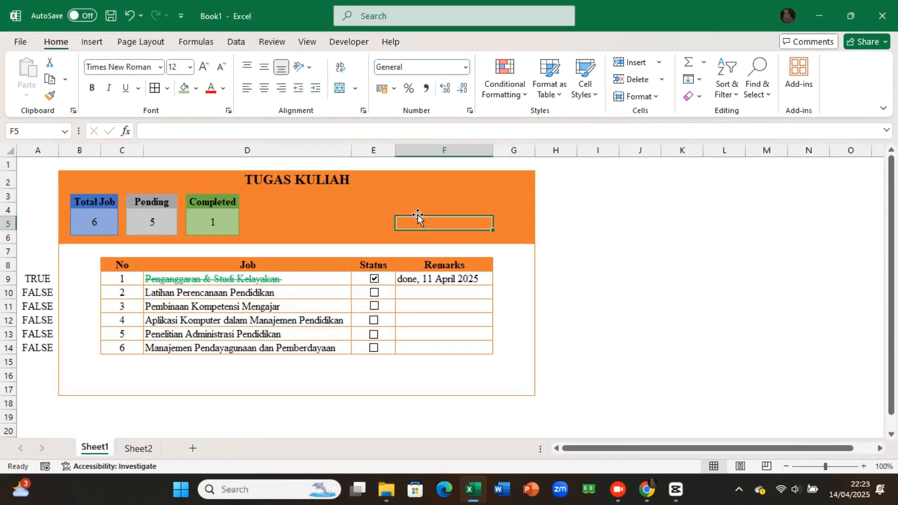
Step: Start an IFERROR formula in header cell F4 of Sheet1 with the defined name Completed as its first term
{"action": "left_click", "coordinate": [418, 209]}
{"action": "type", "text": "=if"}
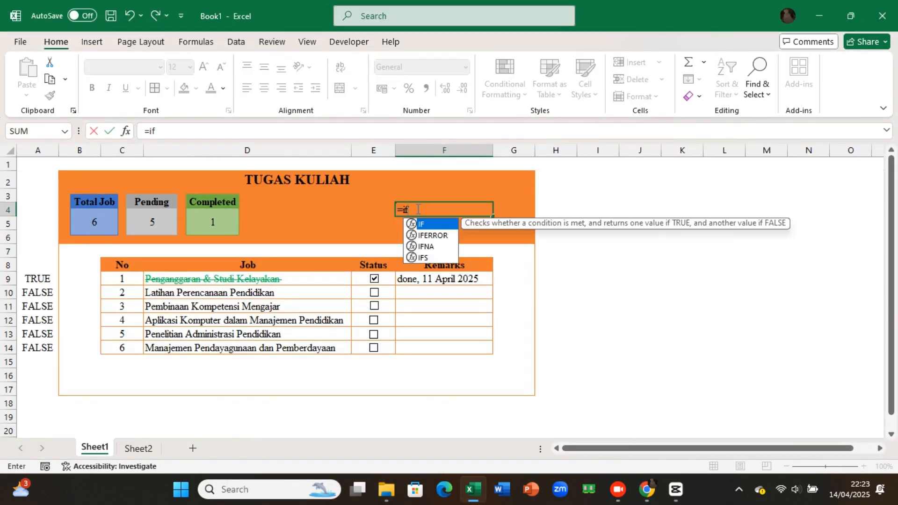
{"action": "double_click", "coordinate": [426, 235]}
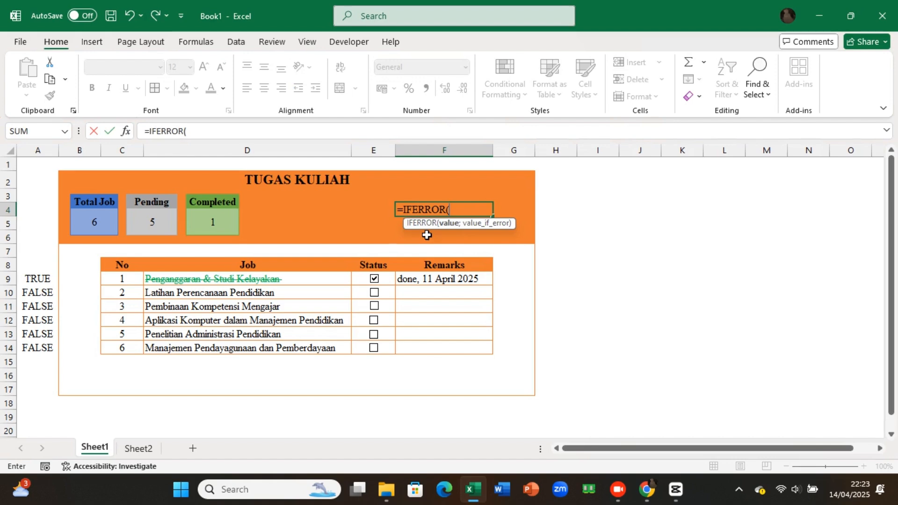
{"action": "type", "text": "co"}
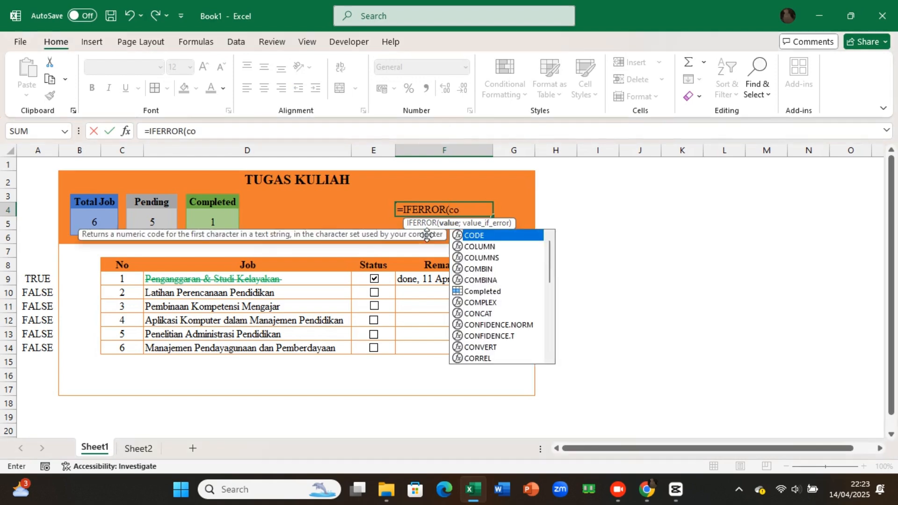
{"action": "type", "text": "m"}
{"action": "double_click", "coordinate": [469, 248]}
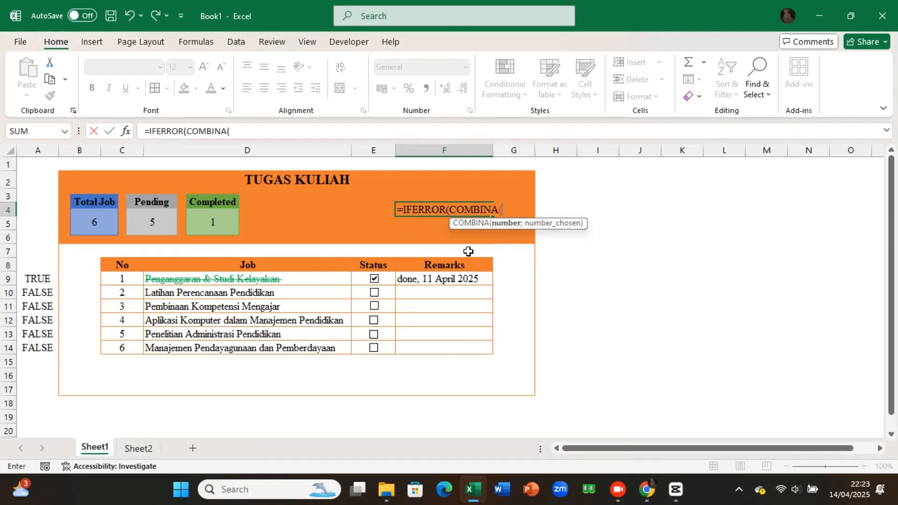
{"action": "key", "text": "BackSpace"}
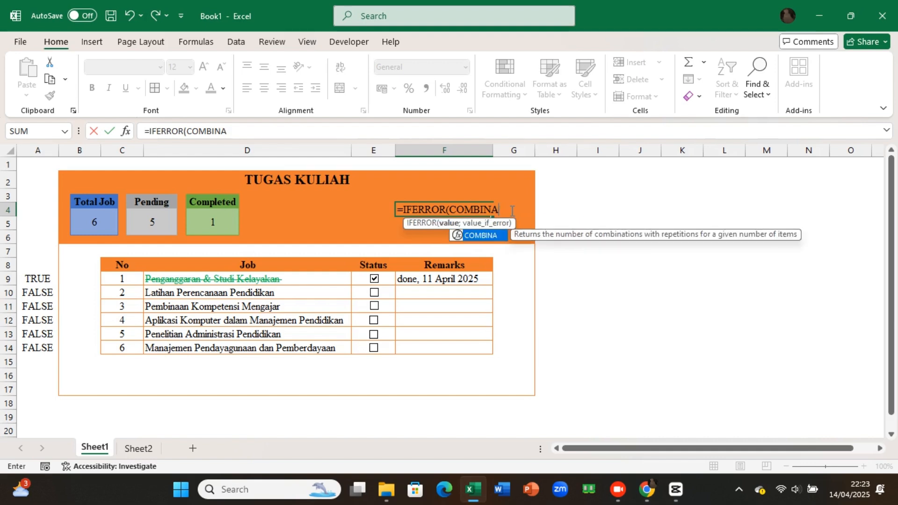
{"action": "key", "text": "BackSpace"}
{"action": "key", "text": "BackSpace"}
{"action": "key", "text": "BackSpace"}
{"action": "key", "text": "BackSpace"}
{"action": "key", "text": "BackSpace"}
{"action": "key", "text": "BackSpace"}
{"action": "key", "text": "BackSpace"}
{"action": "type", "text": "comp"}
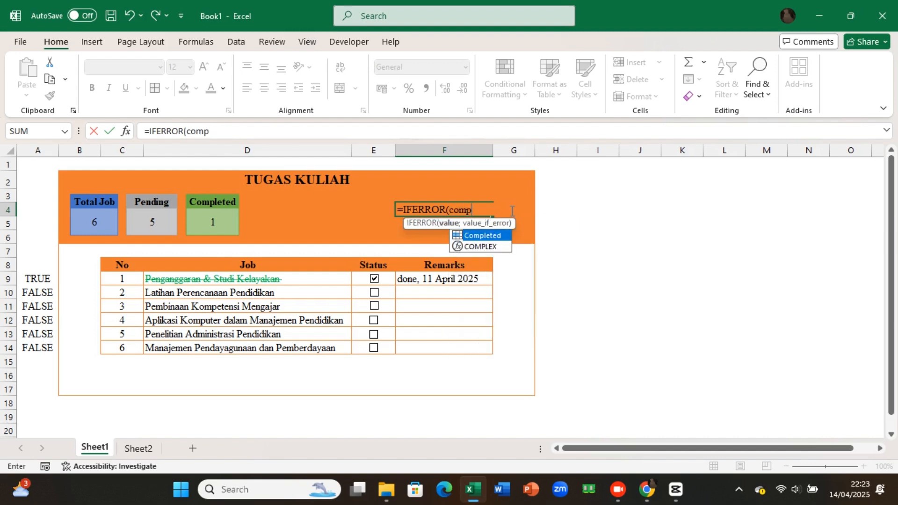
{"action": "double_click", "coordinate": [484, 235]}
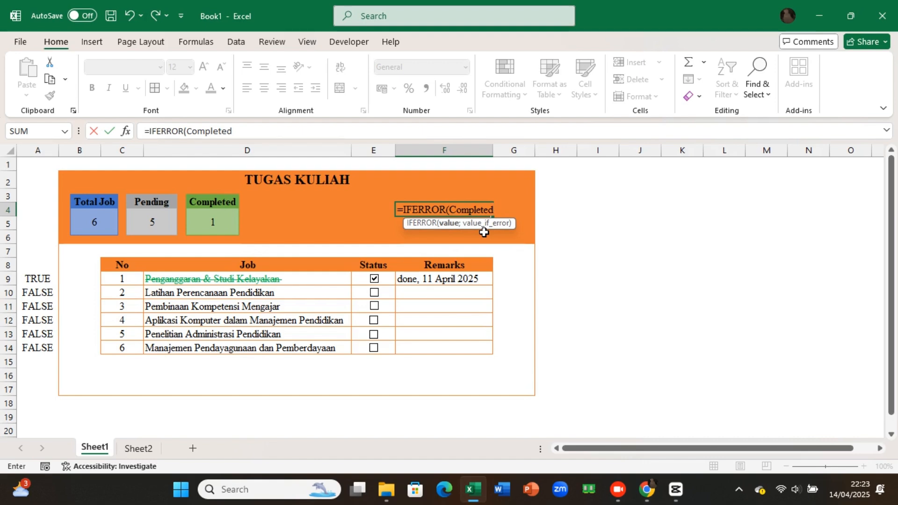
Step: Divide by the defined name Total_Job and finish the F4 formula as =IFERROR(Completed/Total_Job;"")
{"action": "type", "text": "/tot"}
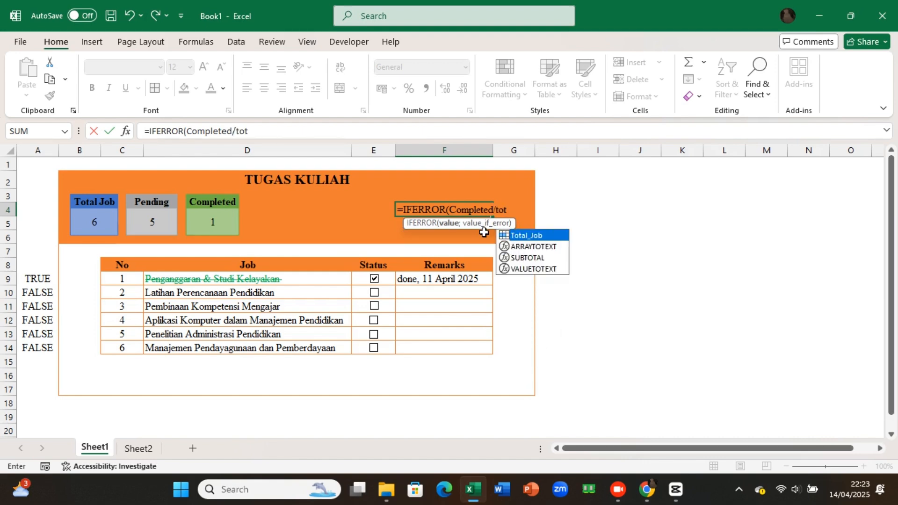
{"action": "double_click", "coordinate": [524, 237]}
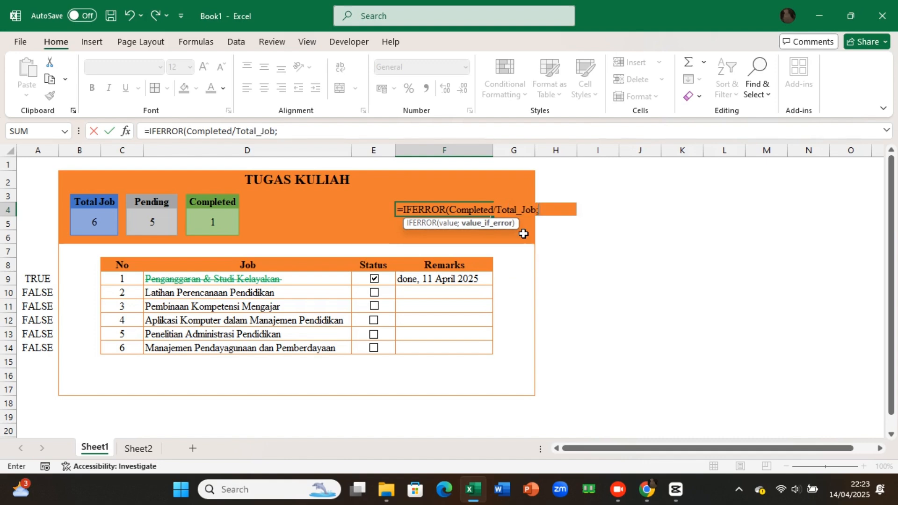
{"action": "type", "text": "\")"}
{"action": "key", "text": "Return"}
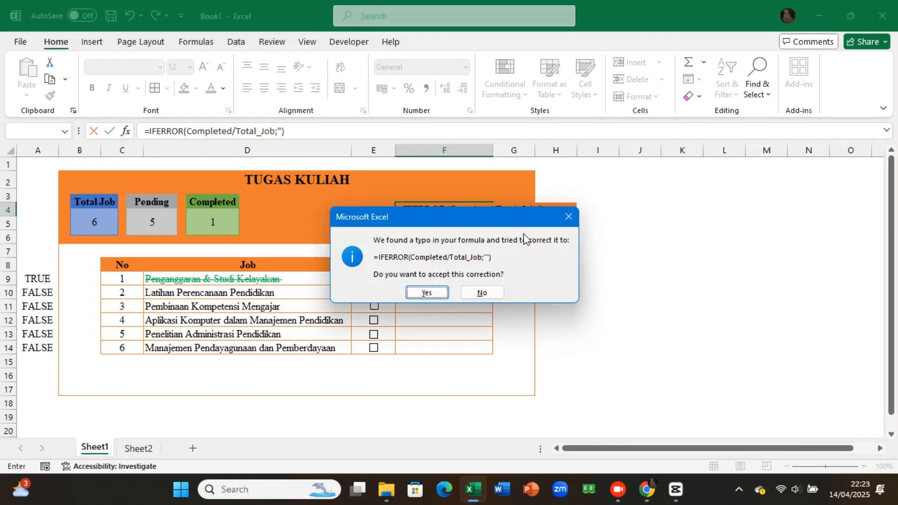
{"action": "left_click", "coordinate": [568, 217]}
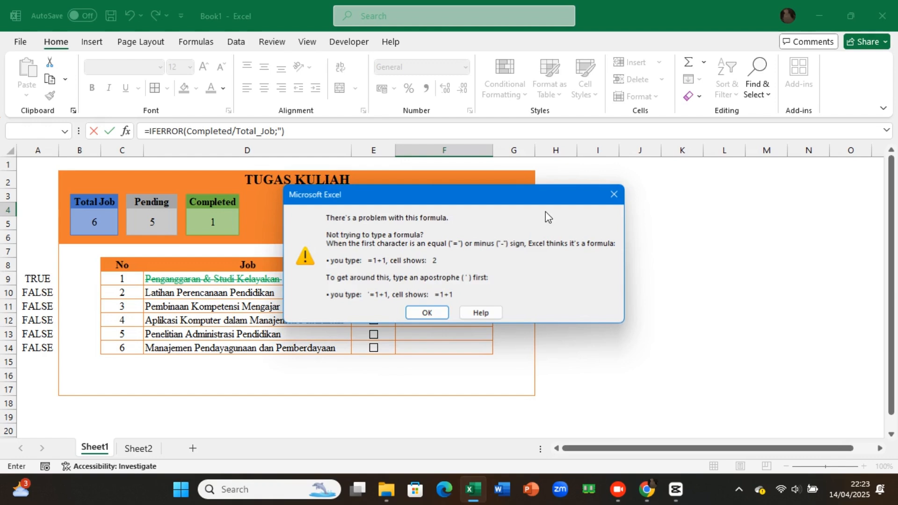
{"action": "left_click", "coordinate": [615, 195]}
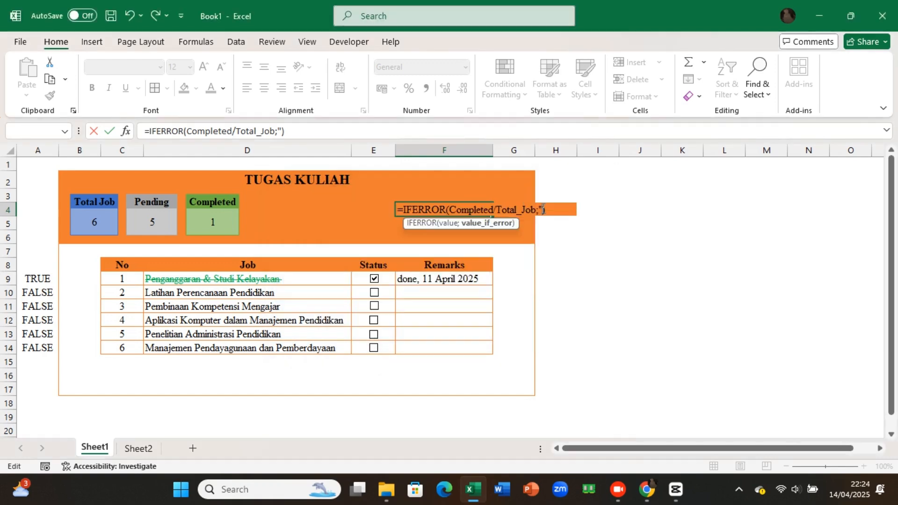
{"action": "type", "text": "\""}
{"action": "key", "text": "Return"}
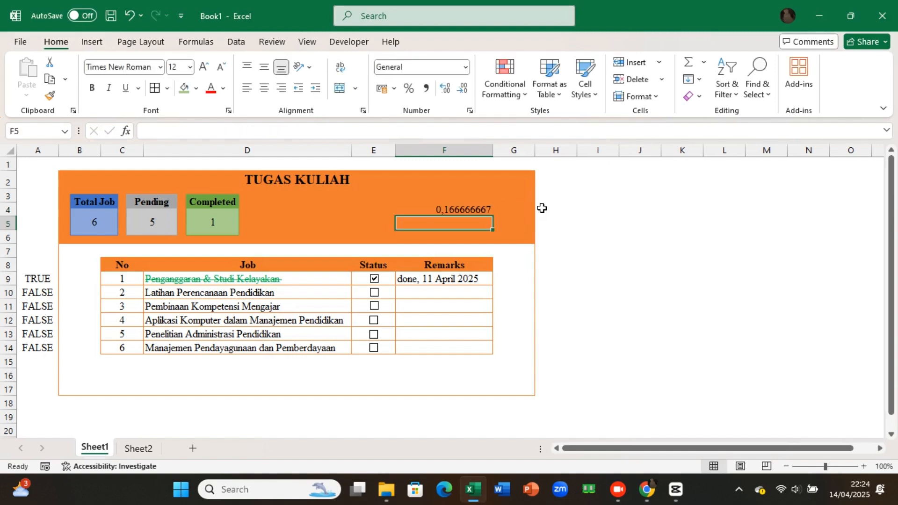
Step: Clear the first job's Status check box and center cell F4 horizontally and vertically
{"action": "left_click", "coordinate": [476, 209]}
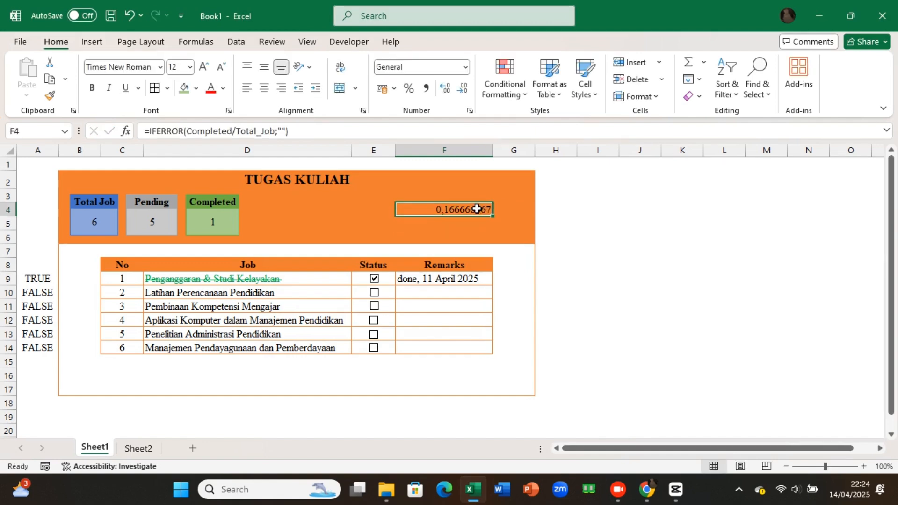
{"action": "left_click", "coordinate": [373, 279]}
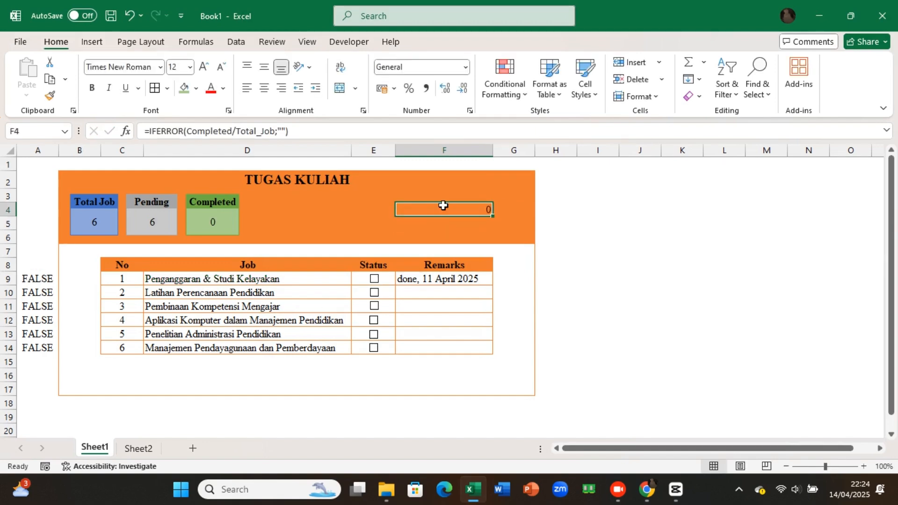
{"action": "left_click", "coordinate": [269, 88]}
{"action": "left_click", "coordinate": [264, 68]}
Step: Format cell F4 as a Percentage with no decimal places
{"action": "left_click", "coordinate": [467, 67]}
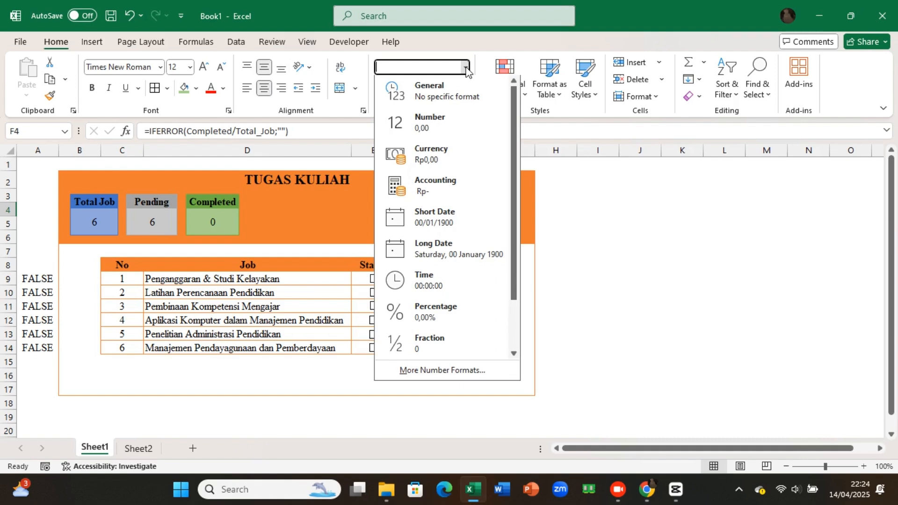
{"action": "left_click", "coordinate": [435, 311]}
{"action": "left_click", "coordinate": [463, 89]}
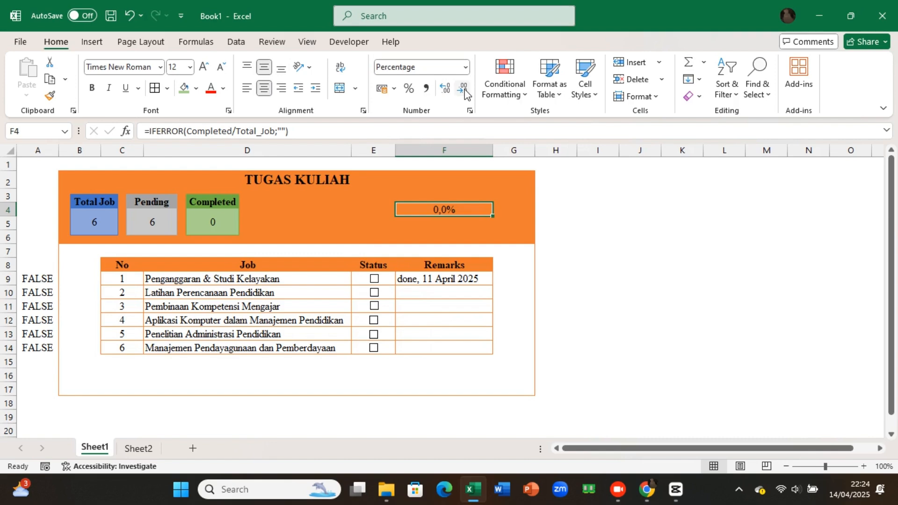
{"action": "left_click", "coordinate": [464, 91]}
Step: Start a new conditional formatting rule for cell F4 that uses the Data Bar format style
{"action": "key", "text": "alt+o"}
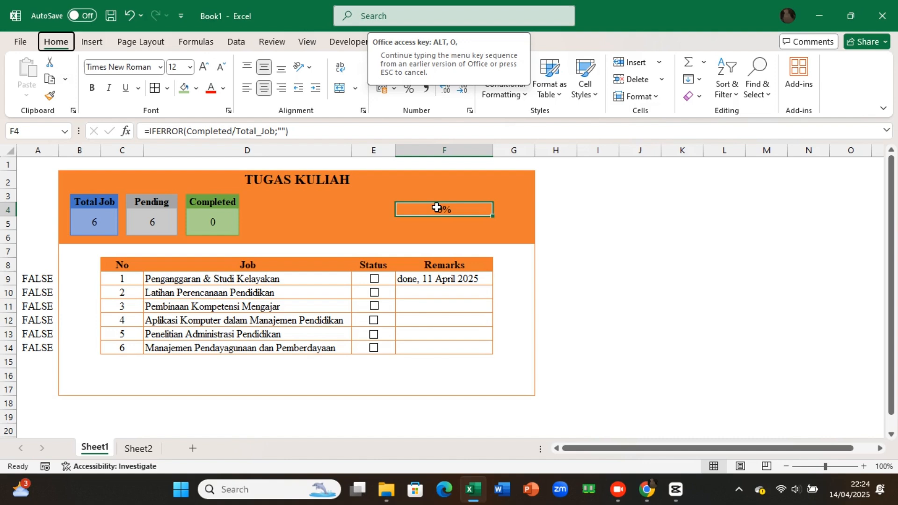
{"action": "key", "text": "d"}
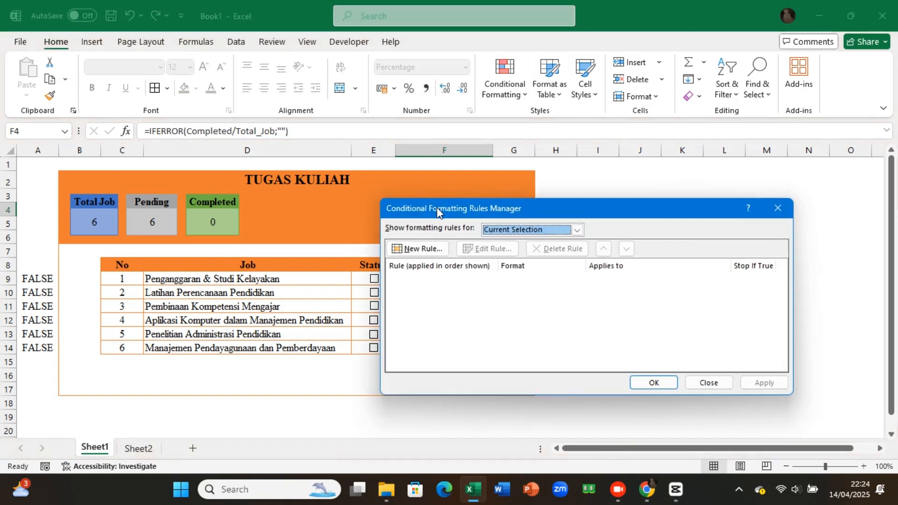
{"action": "left_click", "coordinate": [425, 250]}
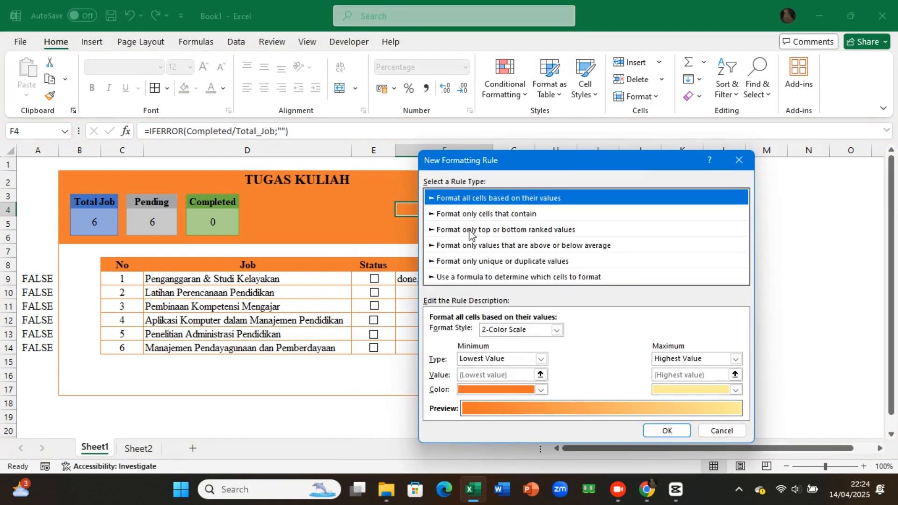
{"action": "left_click", "coordinate": [527, 333]}
{"action": "left_click", "coordinate": [526, 360]}
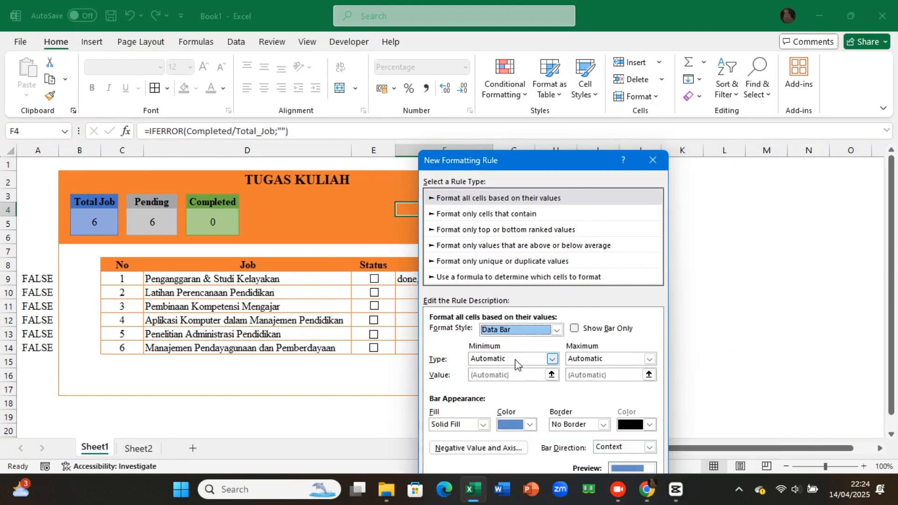
Step: Set the data bar's minimum to the Number 0 and its maximum to the Number 1
{"action": "left_click", "coordinate": [528, 357]}
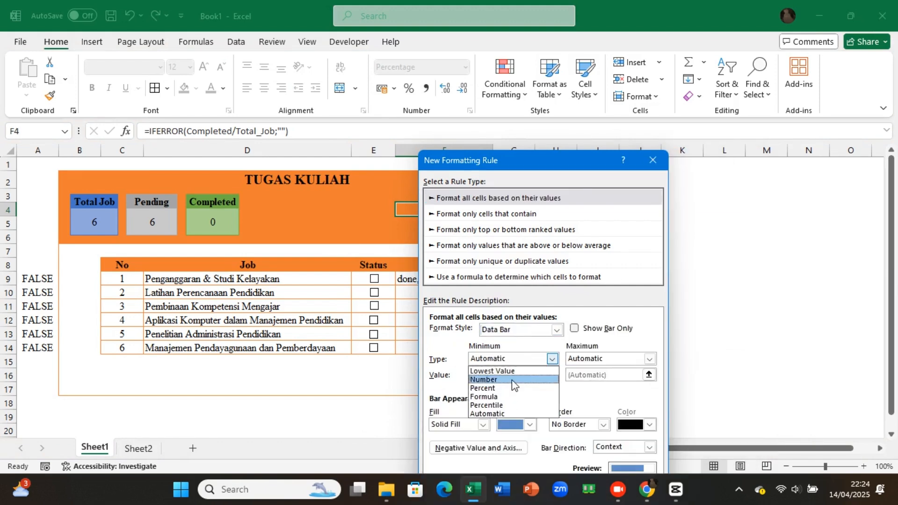
{"action": "left_click", "coordinate": [512, 380]}
{"action": "left_click", "coordinate": [588, 360]}
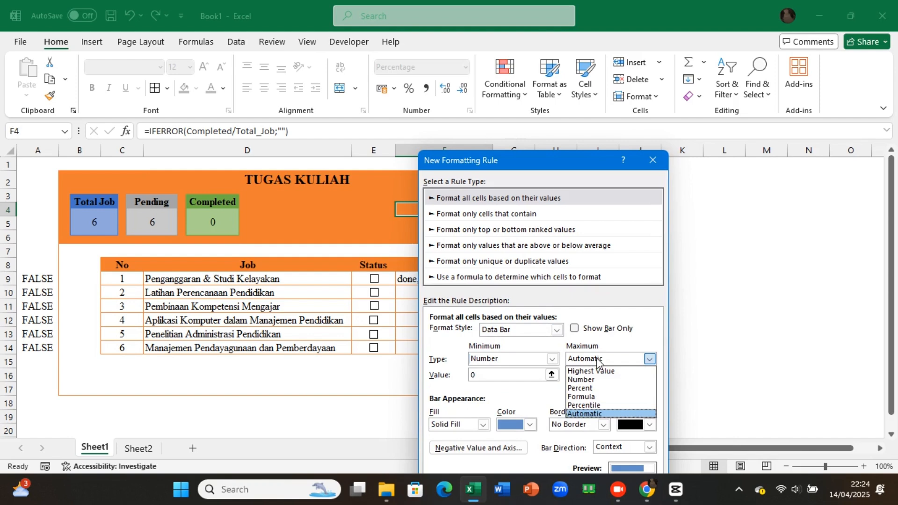
{"action": "left_click", "coordinate": [595, 383]}
{"action": "left_click", "coordinate": [570, 375]}
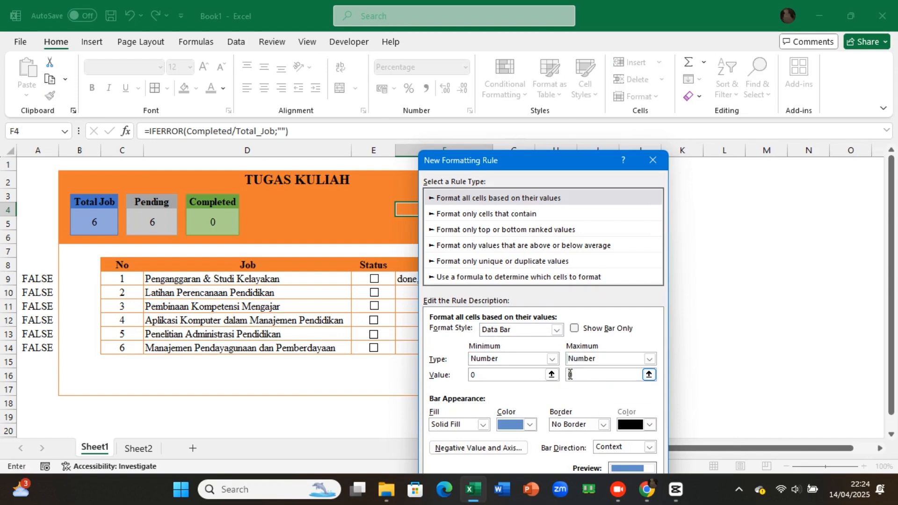
{"action": "key", "text": "BackSpace"}
{"action": "type", "text": "1"}
Step: Color the solid-fill data bar dark red and apply the finished rule to cell F4
{"action": "left_click_drag", "start_coordinate": [566, 162], "coordinate": [591, 81]}
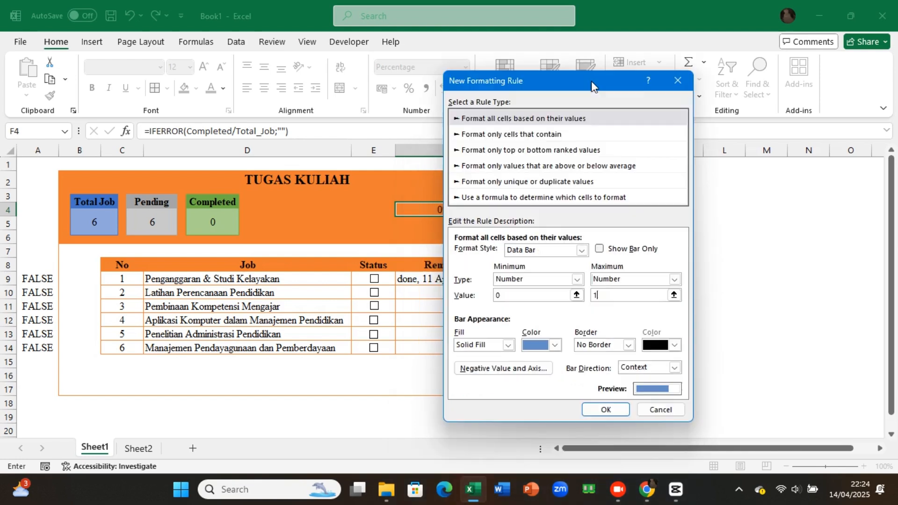
{"action": "left_click", "coordinate": [560, 344]}
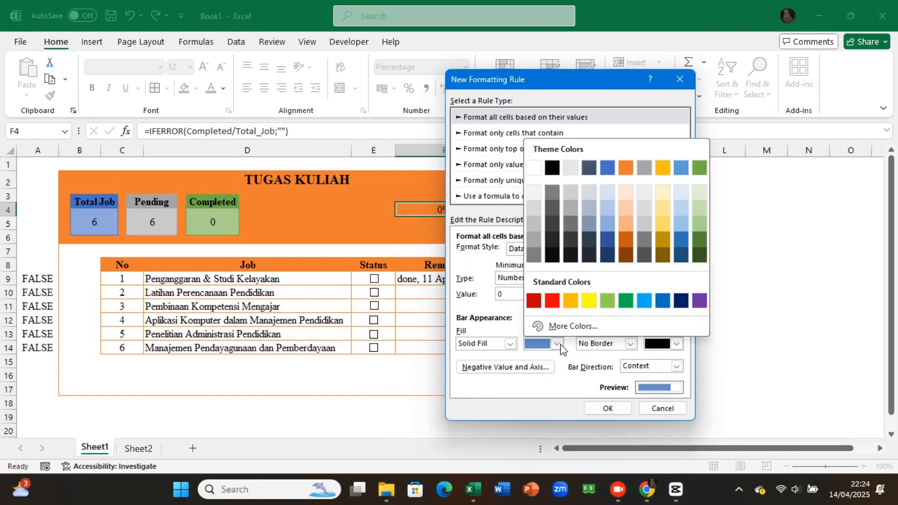
{"action": "left_click", "coordinate": [534, 301]}
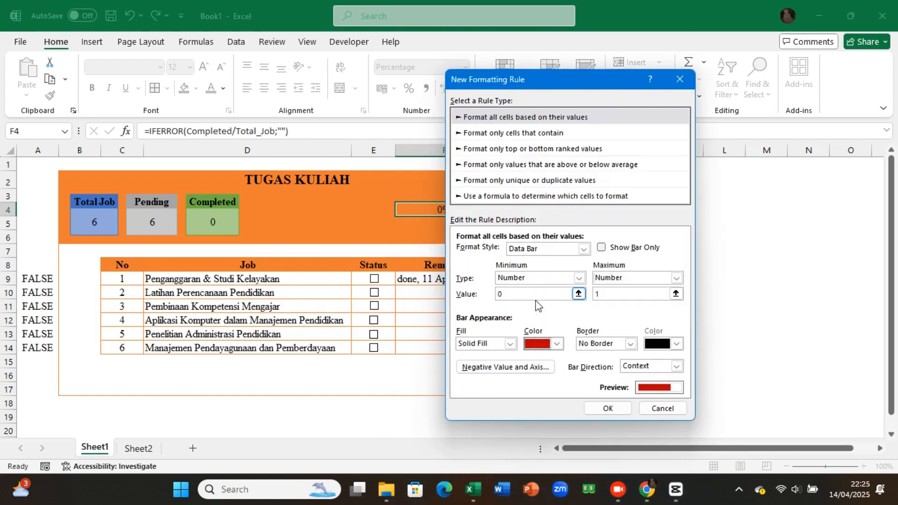
{"action": "left_click", "coordinate": [609, 409]}
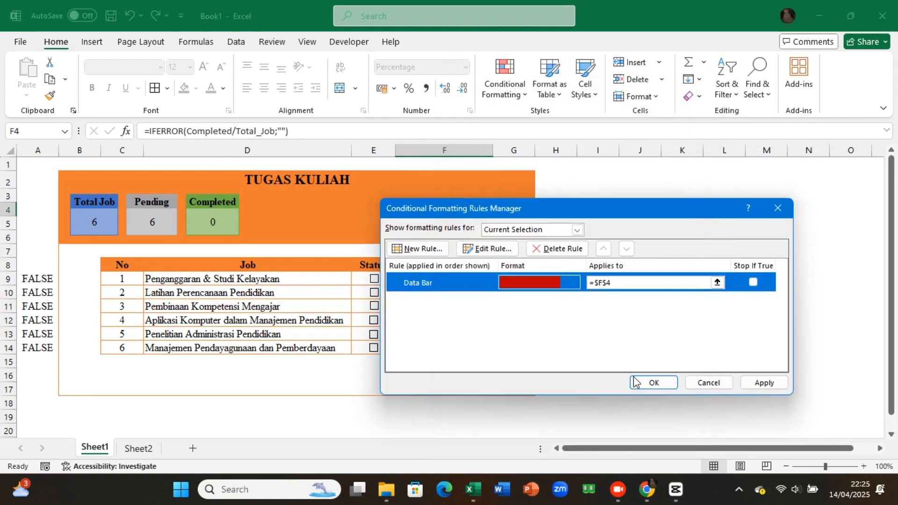
{"action": "left_click", "coordinate": [760, 382]}
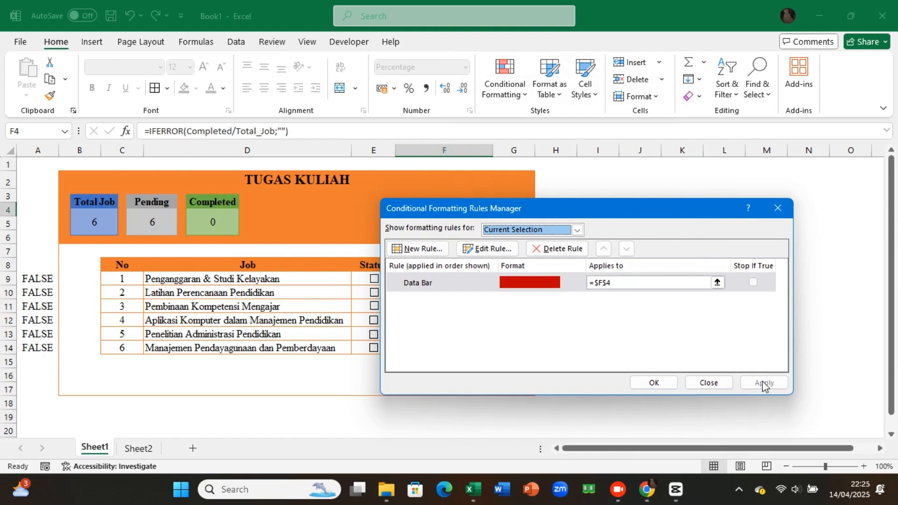
{"action": "left_click", "coordinate": [652, 384]}
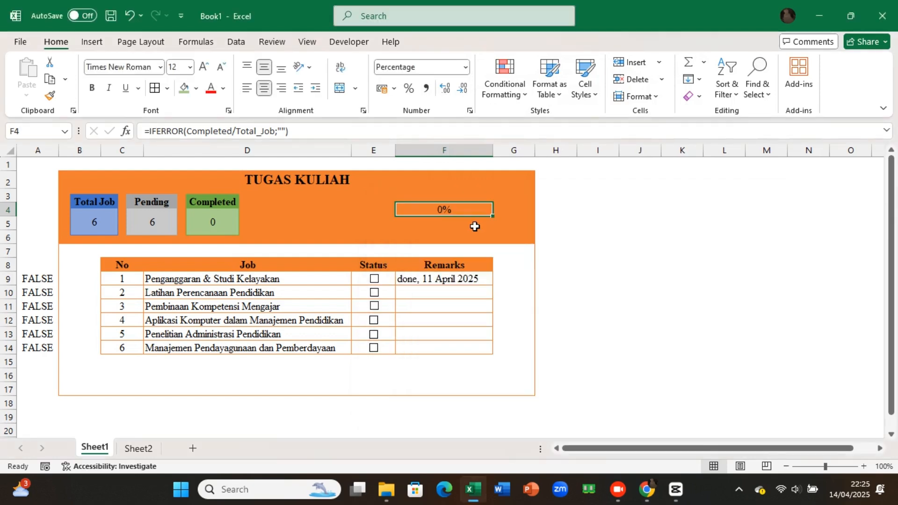
Step: Tick the Status check boxes of all six jobs to test the progress bar in F4
{"action": "left_click", "coordinate": [373, 279]}
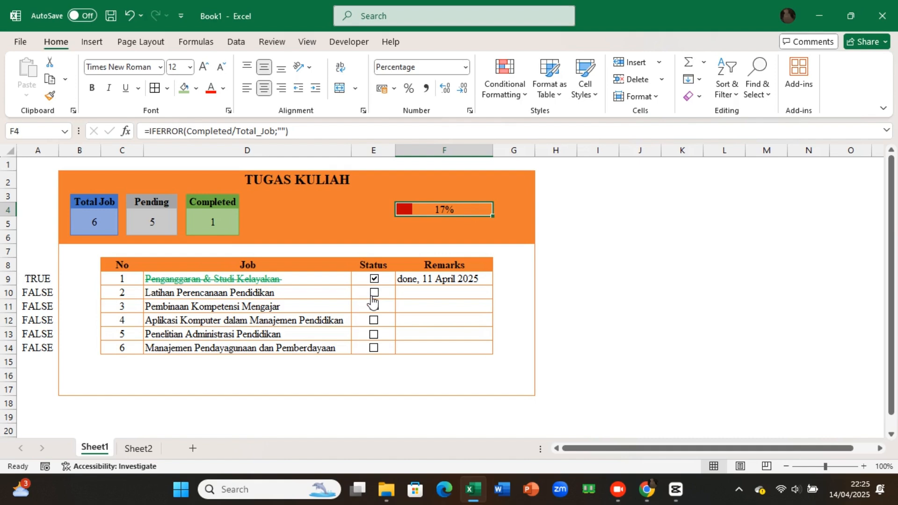
{"action": "left_click", "coordinate": [374, 293]}
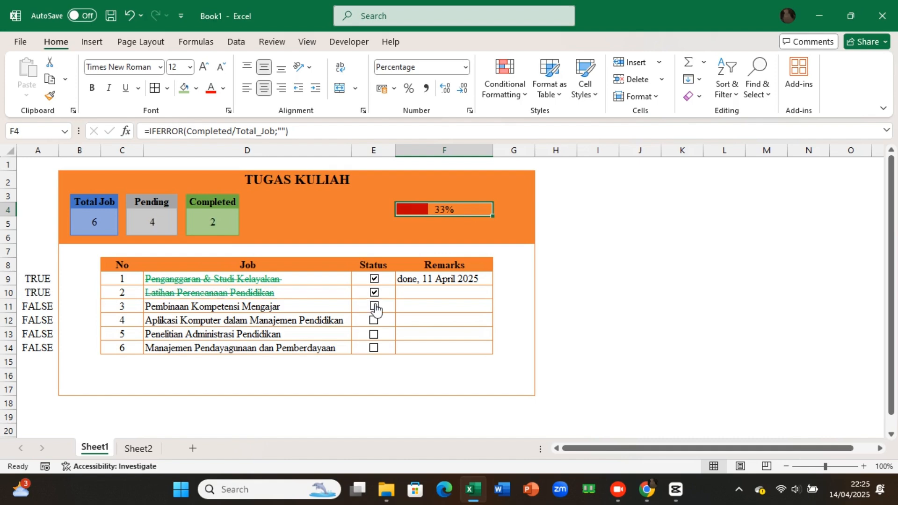
{"action": "left_click", "coordinate": [376, 308]}
{"action": "left_click", "coordinate": [376, 322]}
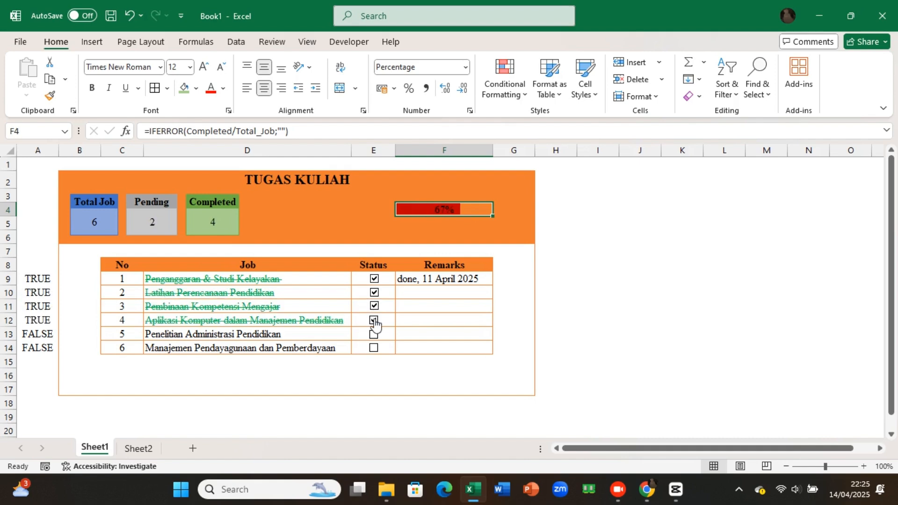
{"action": "left_click", "coordinate": [374, 335]}
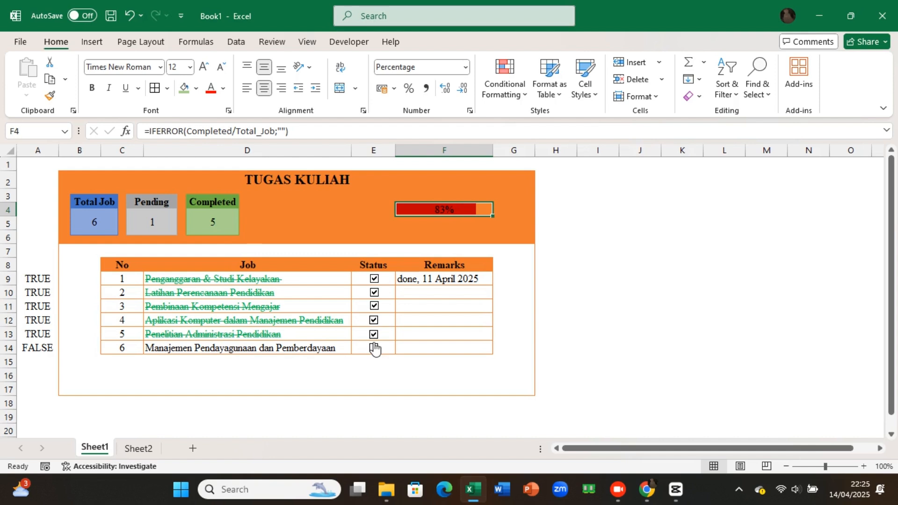
{"action": "left_click", "coordinate": [374, 349]}
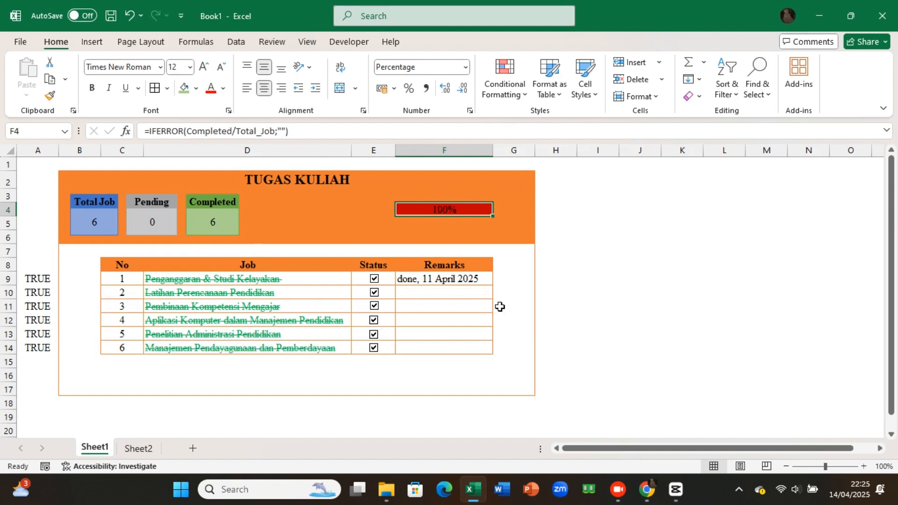